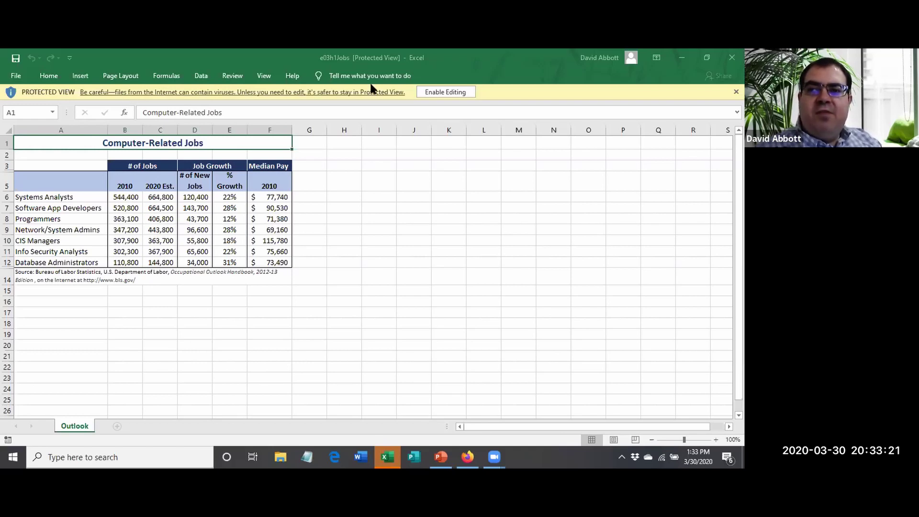
Enable editing and save a copy of the workbook in the Chapter 3 folder as e03h1Jobs_ followed by the author's last and first name.
left_click(433, 97)
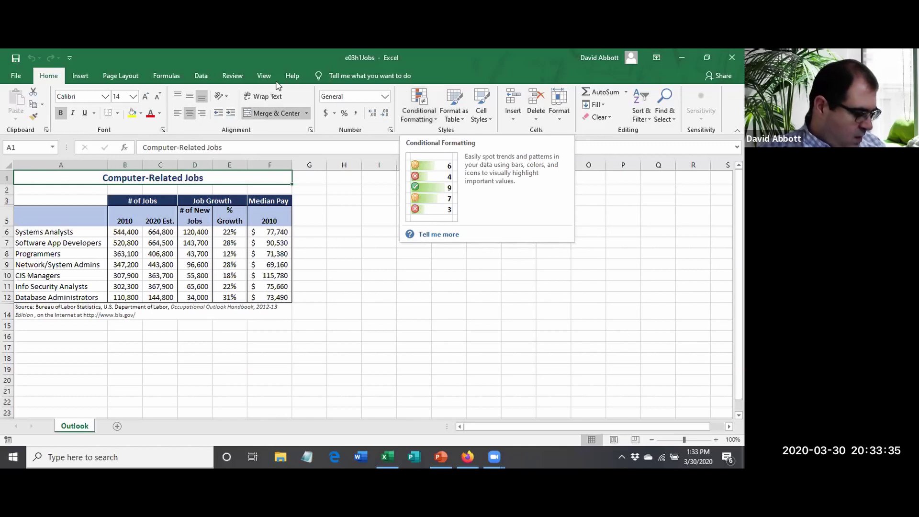
left_click(10, 79)
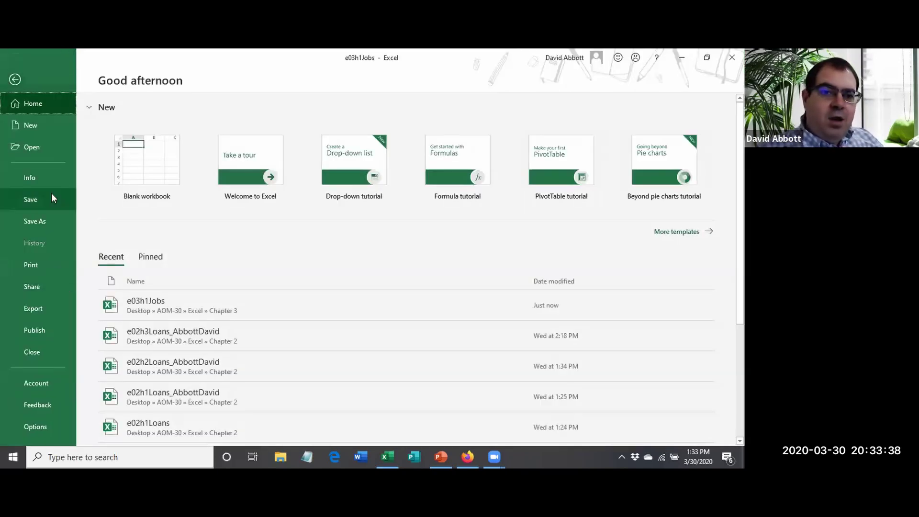
left_click(50, 227)
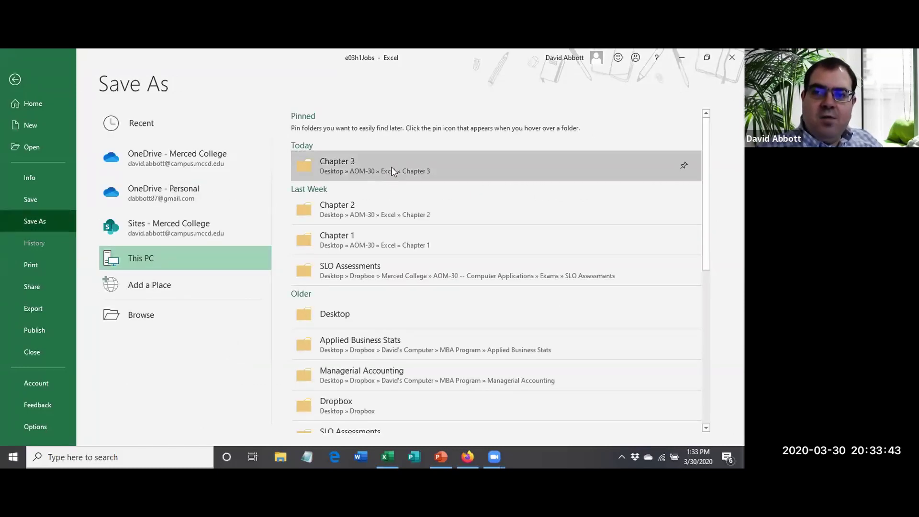
left_click(338, 165)
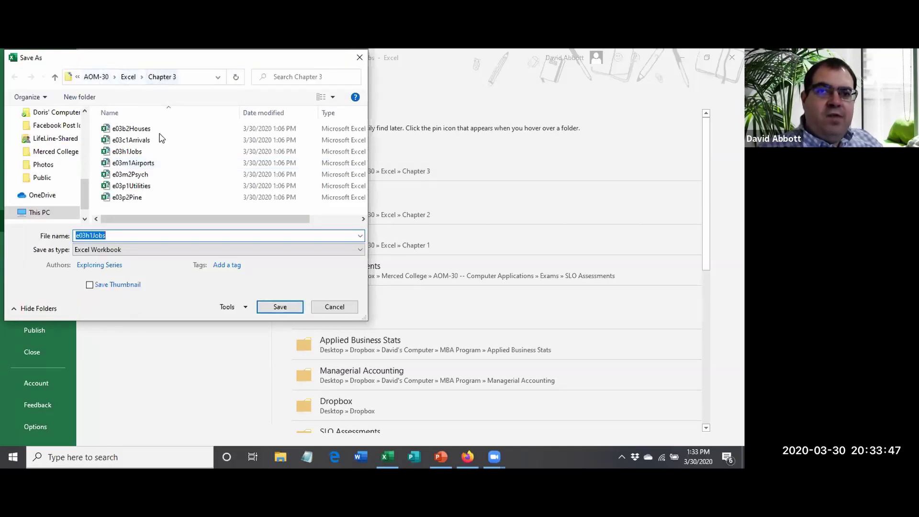
left_click(109, 236)
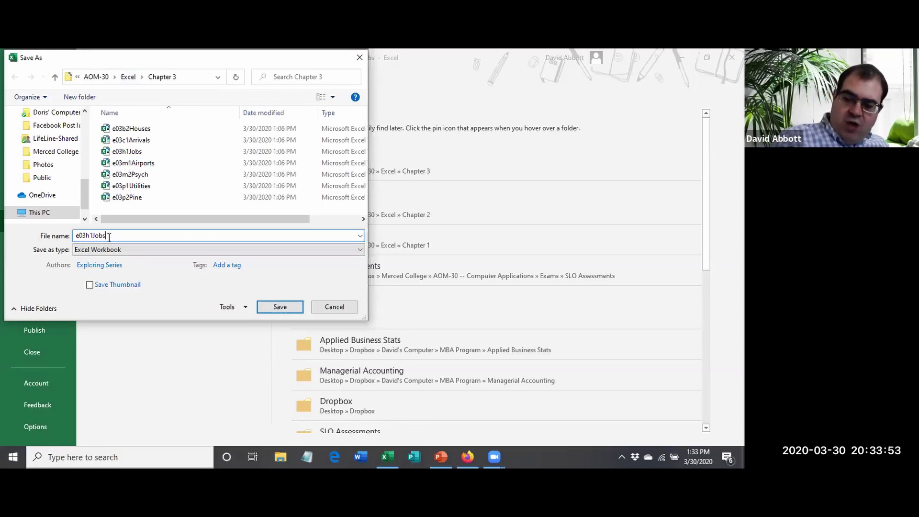
type("_A")
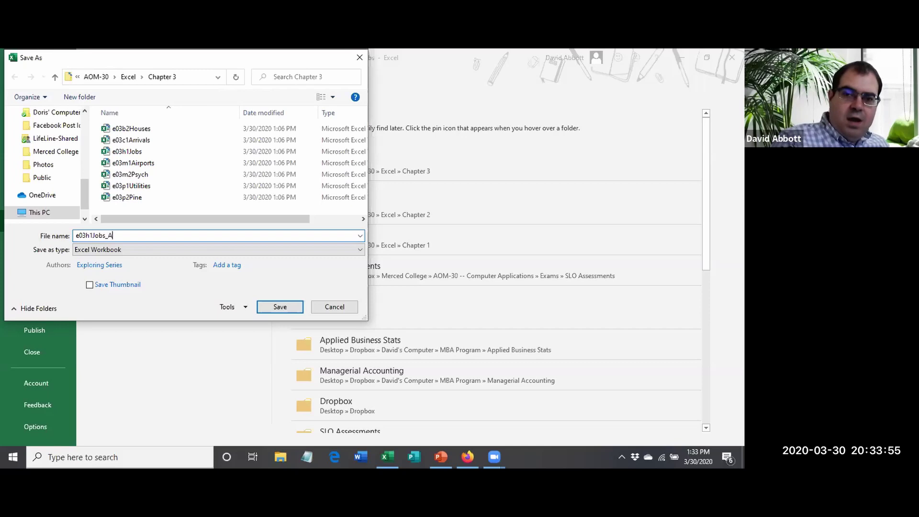
type("bbott")
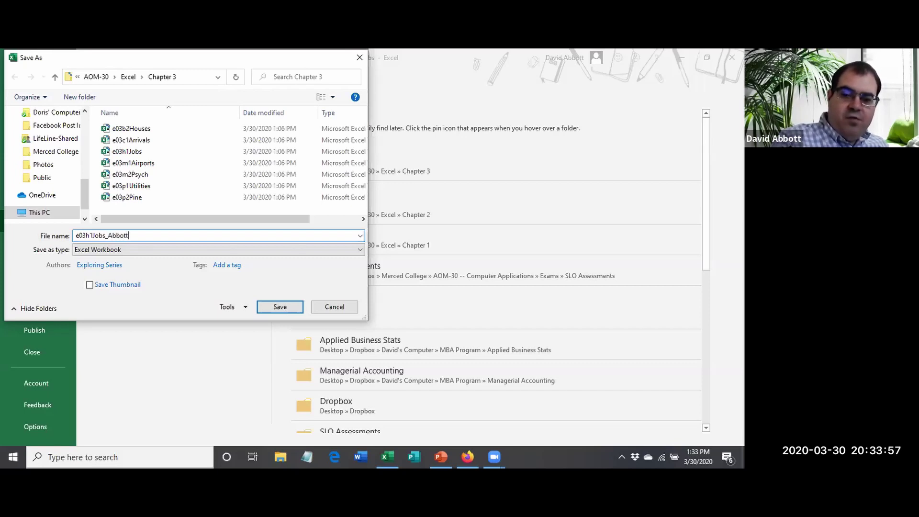
type("David")
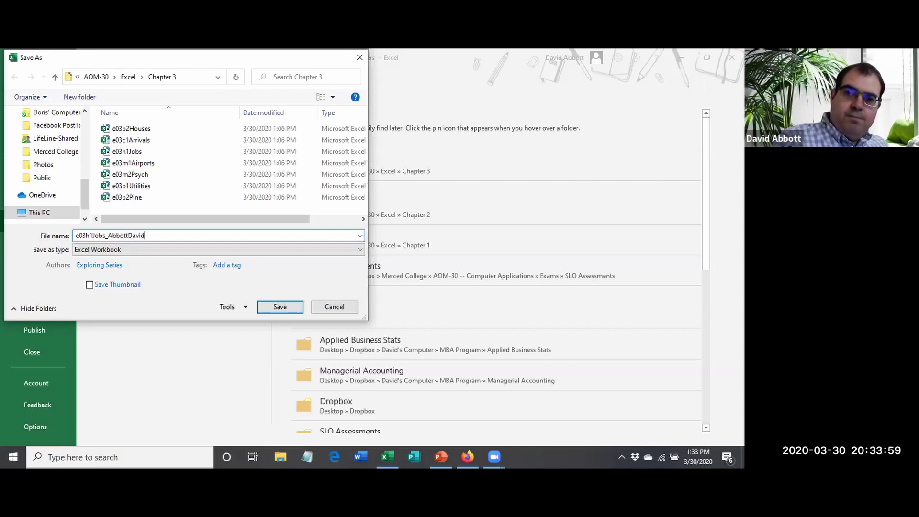
left_click(282, 307)
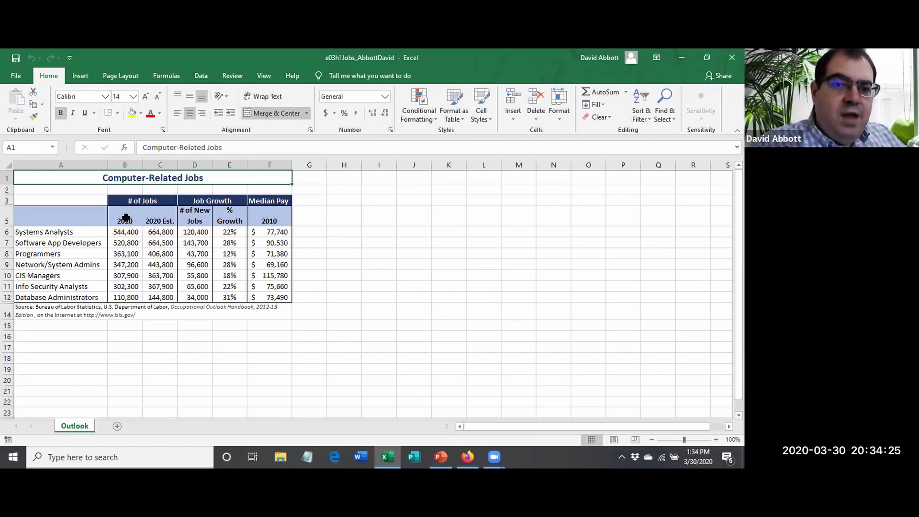
Insert a clustered column chart from the job titles, 2010, 2020 Est. and # of New Jobs data in A5:D12.
left_click(24, 223)
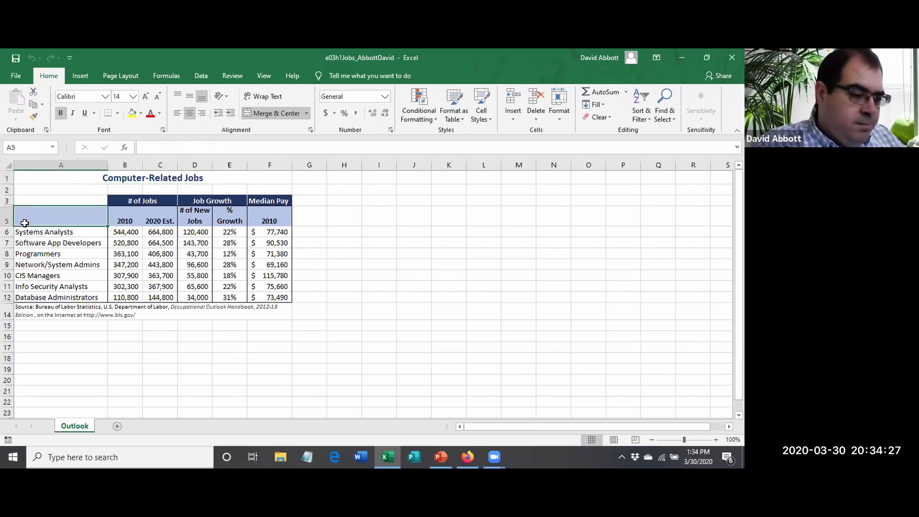
left_click_drag(24, 223, 200, 299)
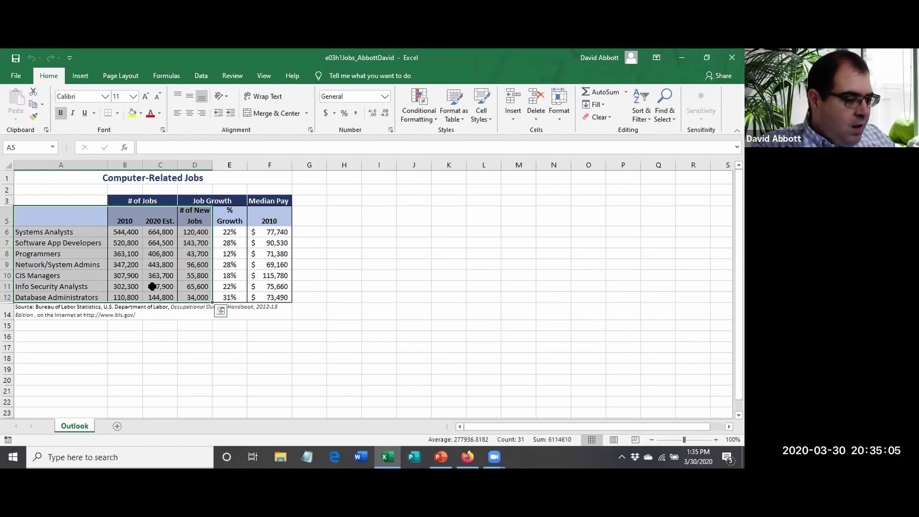
left_click(221, 312)
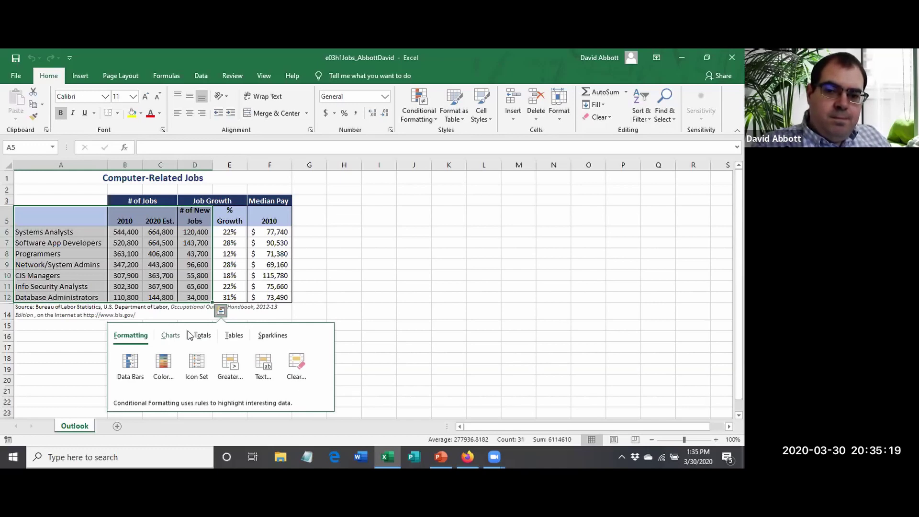
left_click(165, 337)
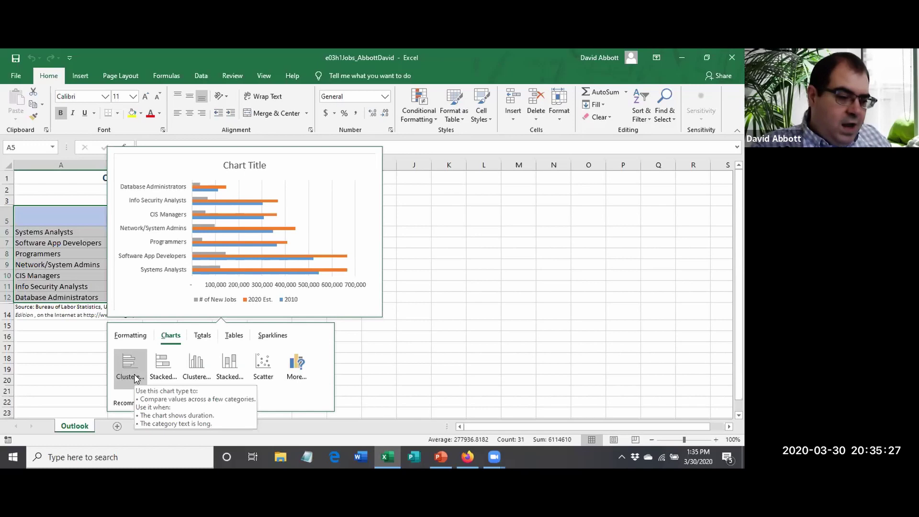
left_click(207, 378)
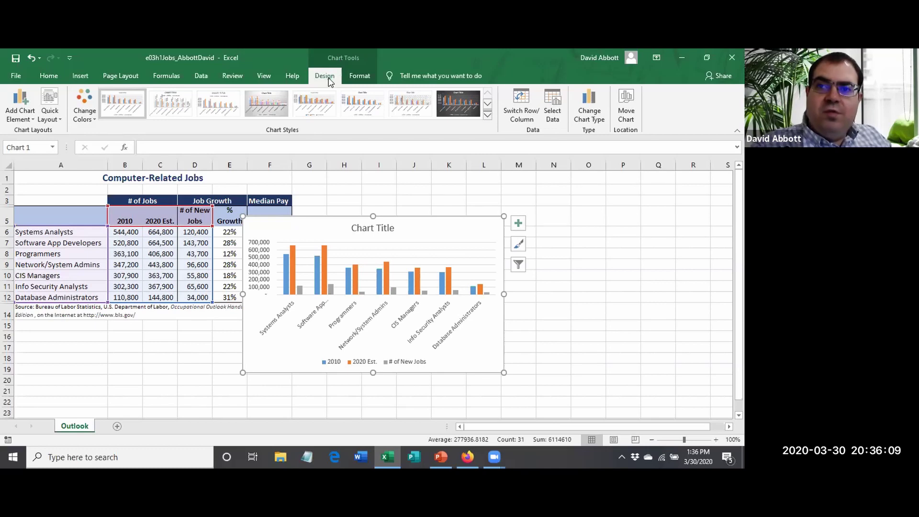
Move the clustered column chart to a new sheet named Column Chart.
left_click(627, 117)
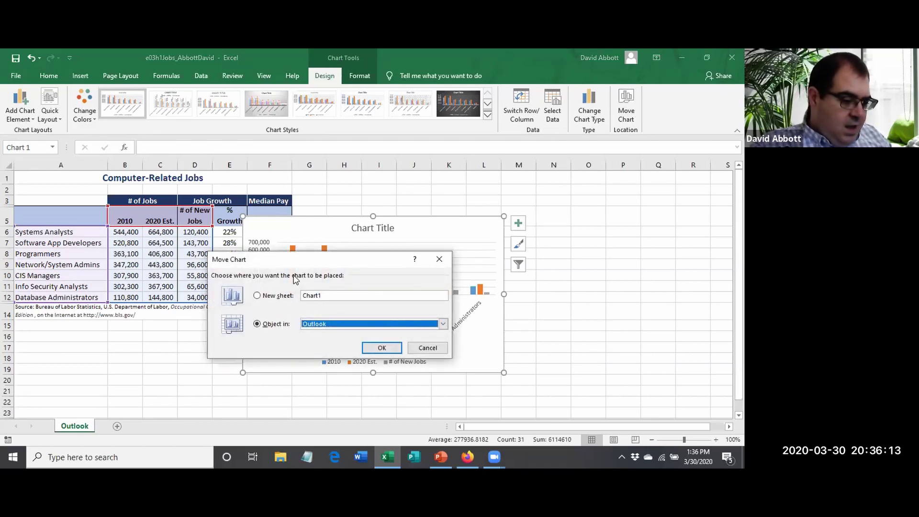
left_click(258, 296)
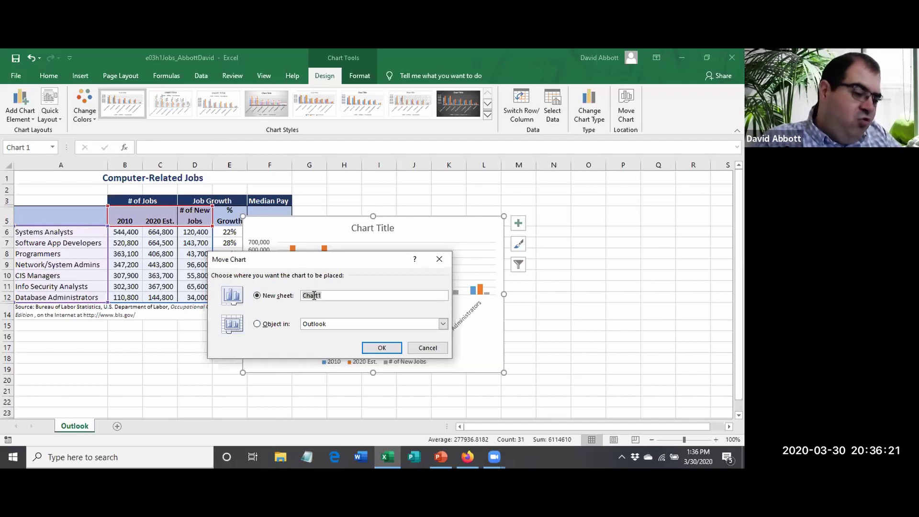
type("Column ")
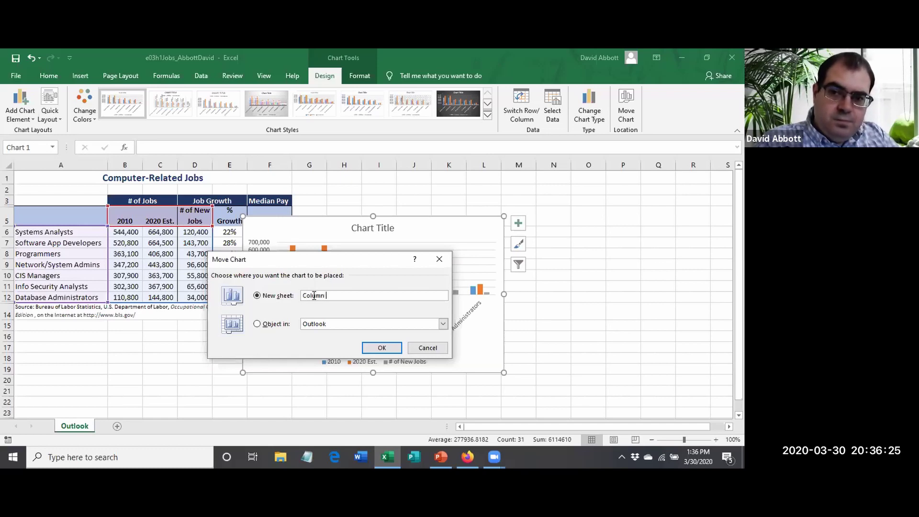
type("Chart")
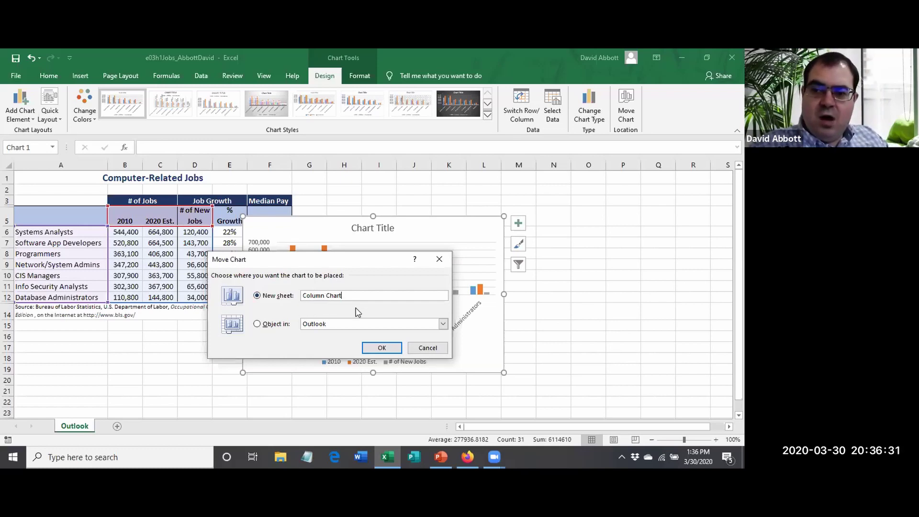
left_click(390, 346)
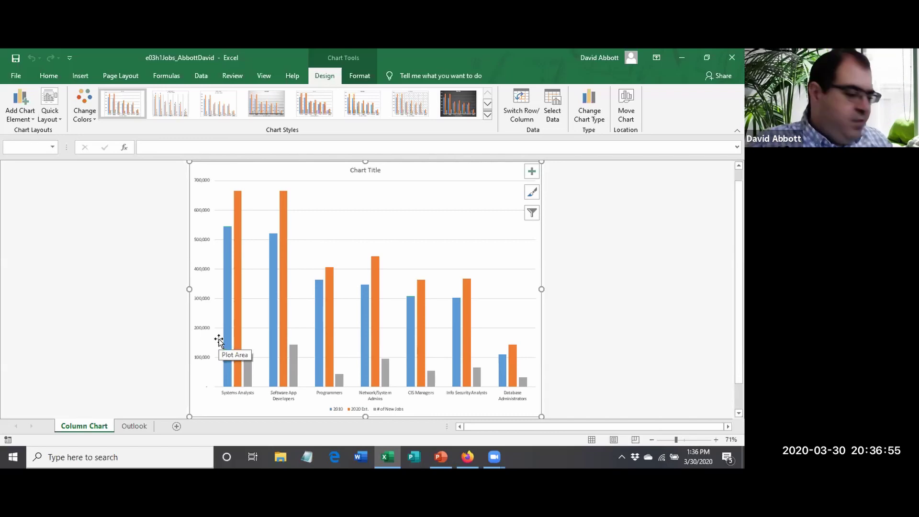
On the Outlook sheet, insert a 2-D clustered bar chart from the nonadjacent ranges A5:B12 and D5:D12.
left_click(138, 426)
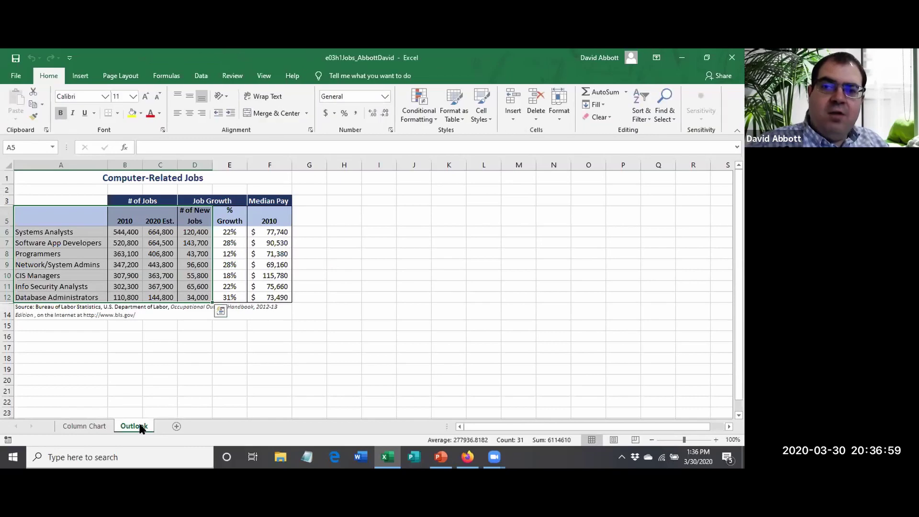
left_click(175, 380)
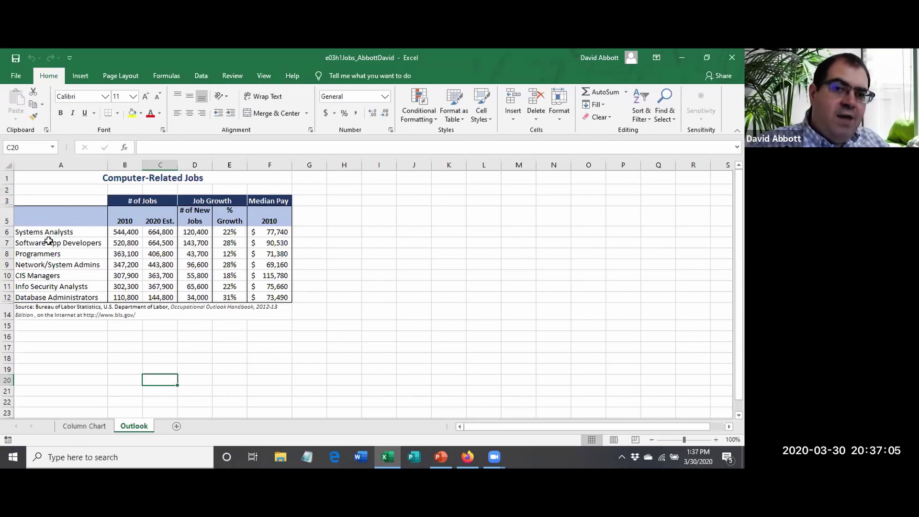
left_click_drag(35, 217, 123, 294)
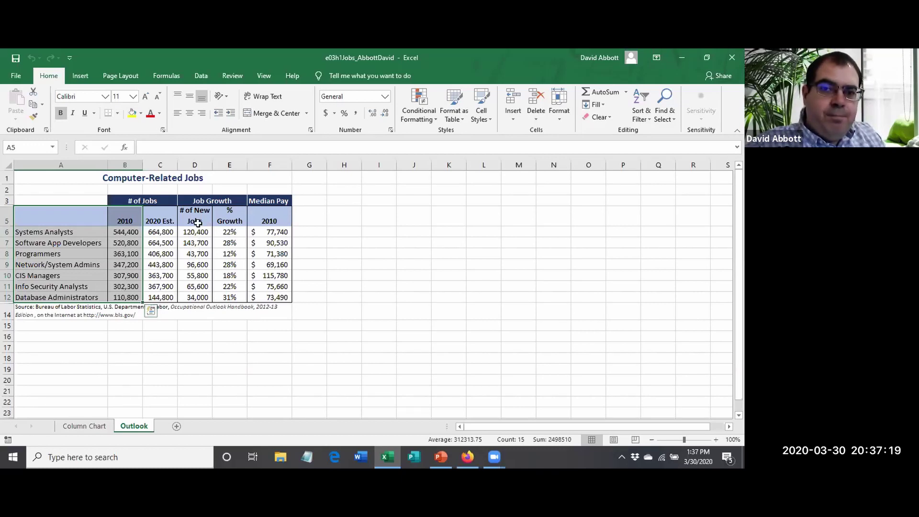
left_click_drag(190, 216, 197, 297)
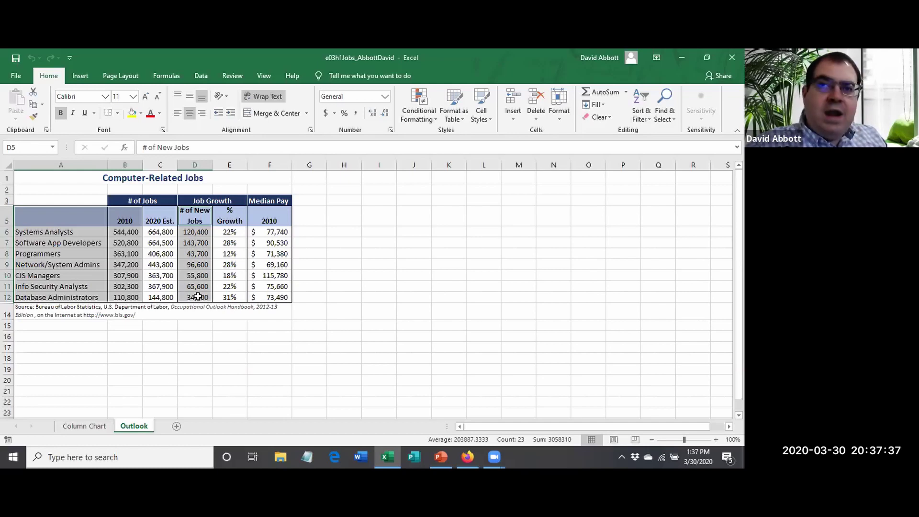
left_click(79, 75)
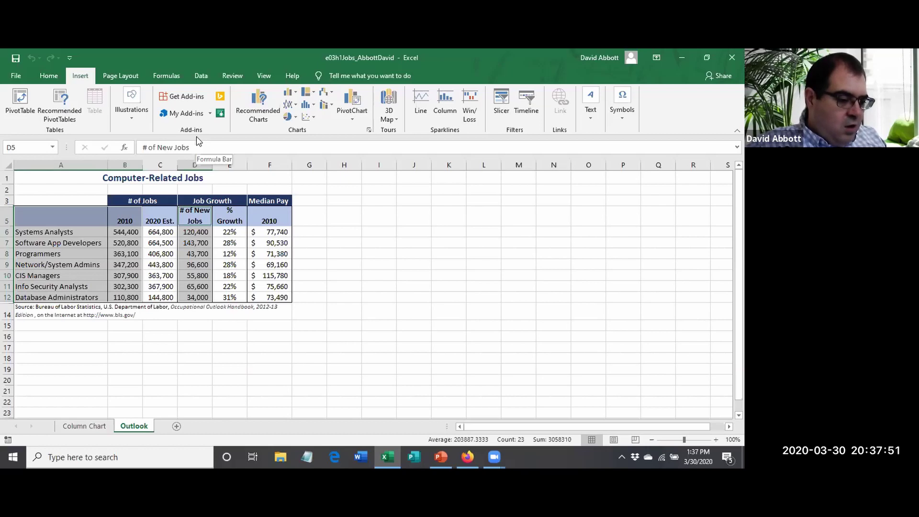
left_click(290, 92)
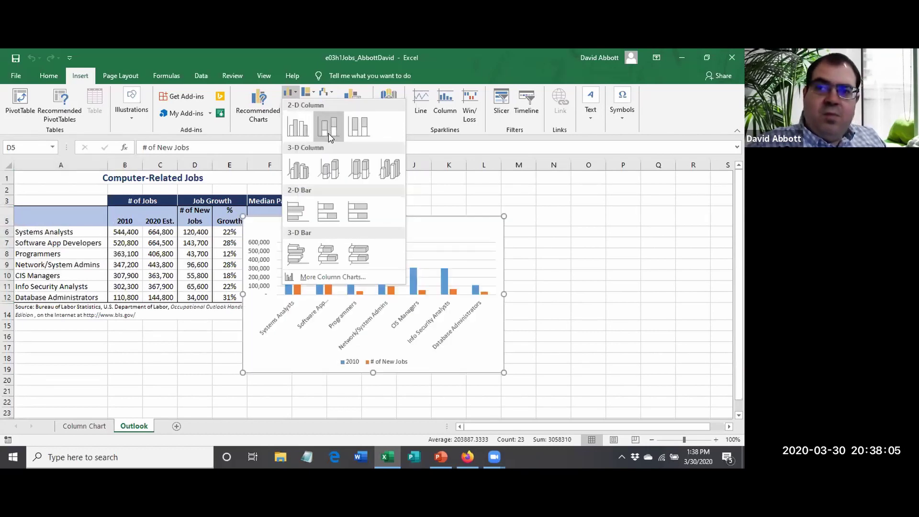
left_click(297, 221)
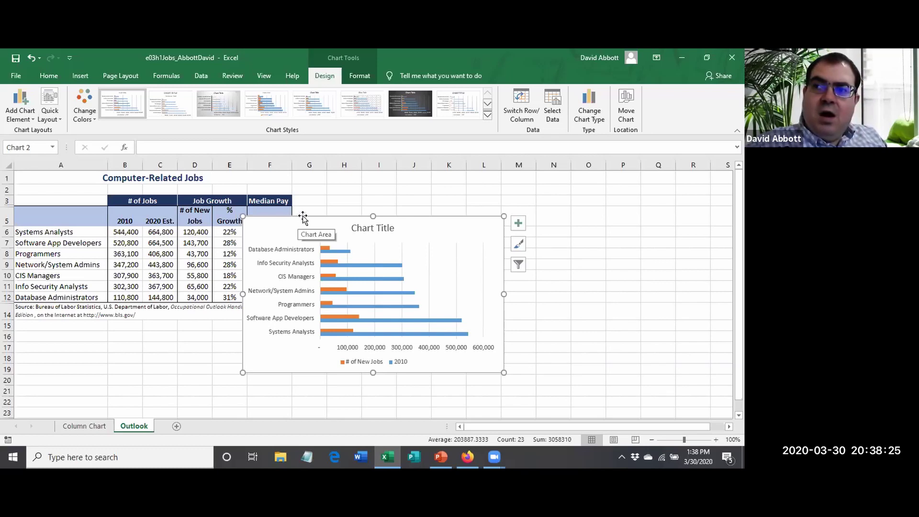
Change the bar chart on the Outlook sheet to the Stacked Bar type.
left_click(583, 115)
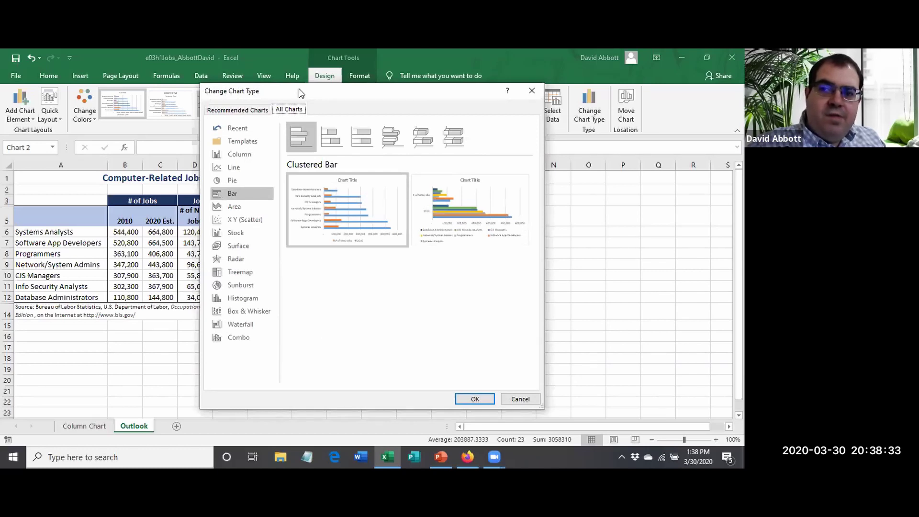
left_click_drag(301, 92, 145, 94)
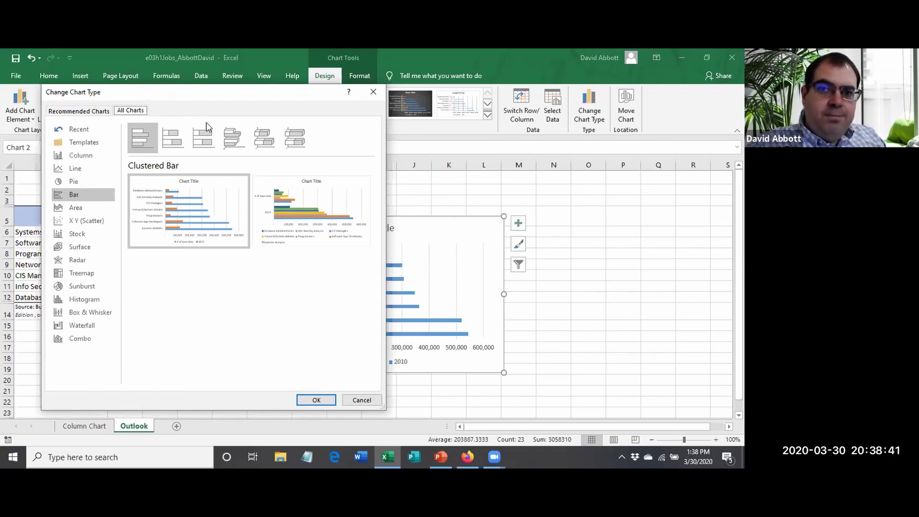
left_click(175, 139)
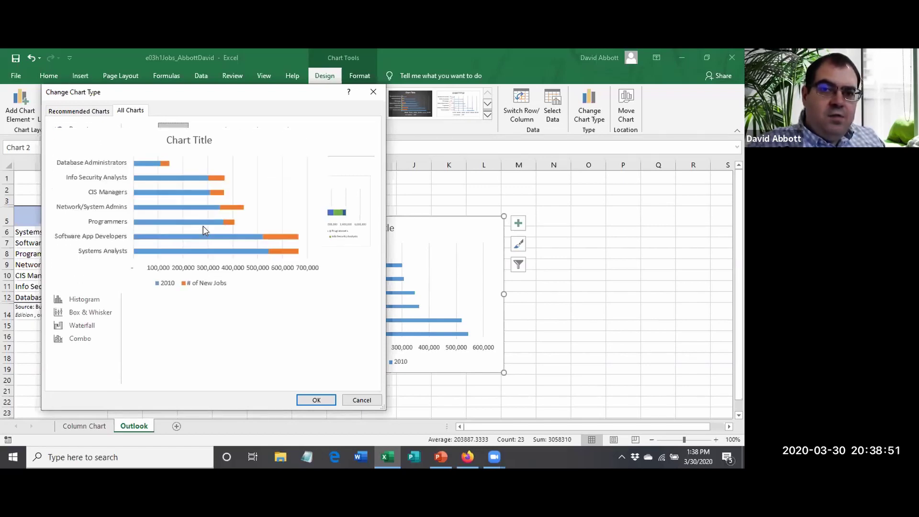
left_click(306, 400)
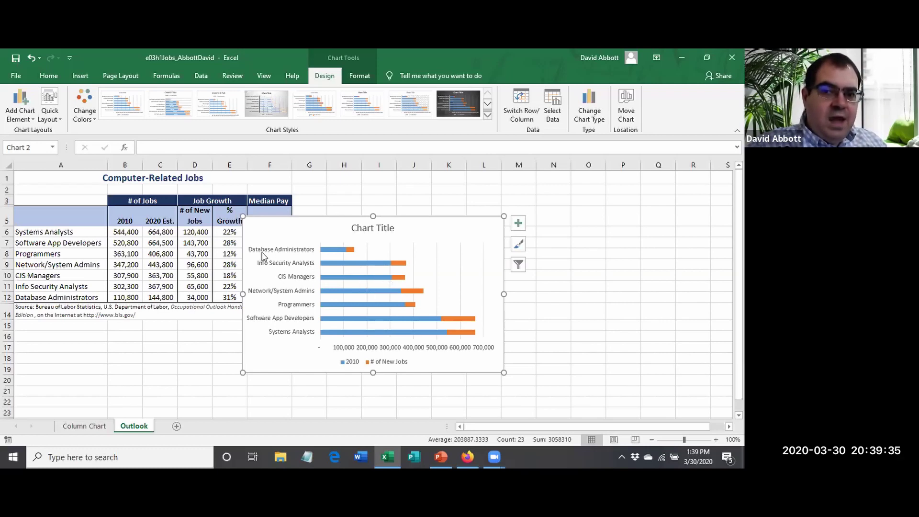
Move the stacked bar chart below the source note so its upper-left corner sits in cell A16.
mouse_move(336, 248)
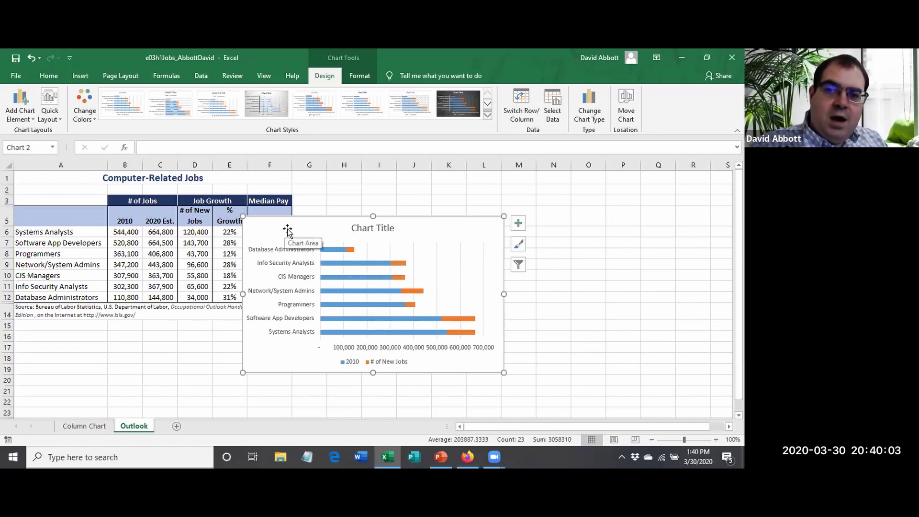
left_click_drag(284, 229, 50, 340)
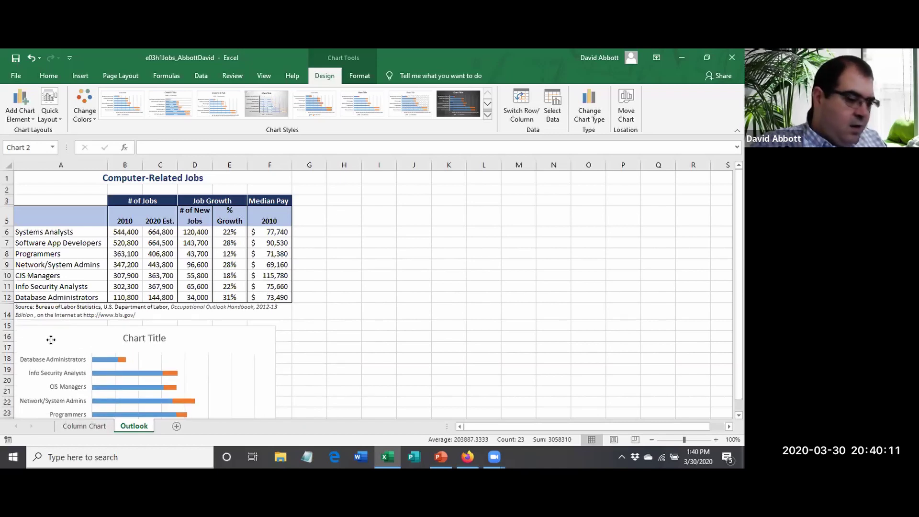
left_click_drag(51, 339, 51, 345)
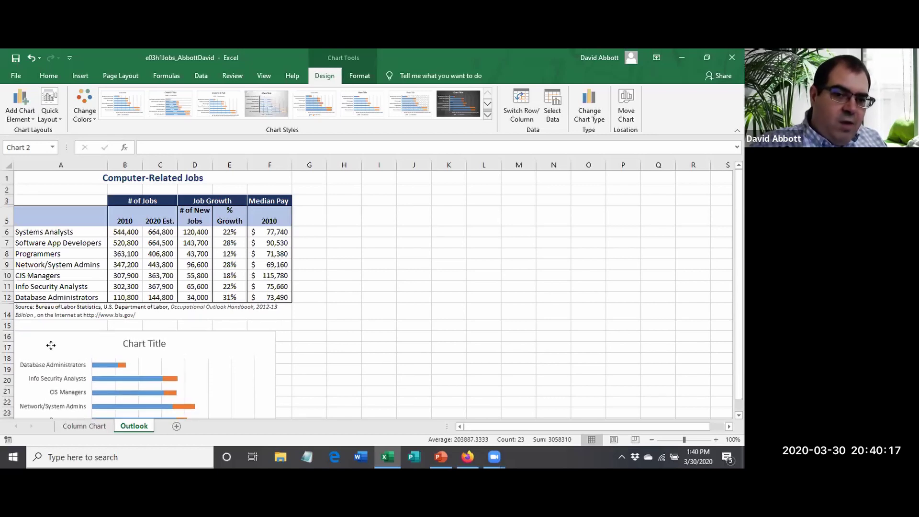
left_click(51, 345)
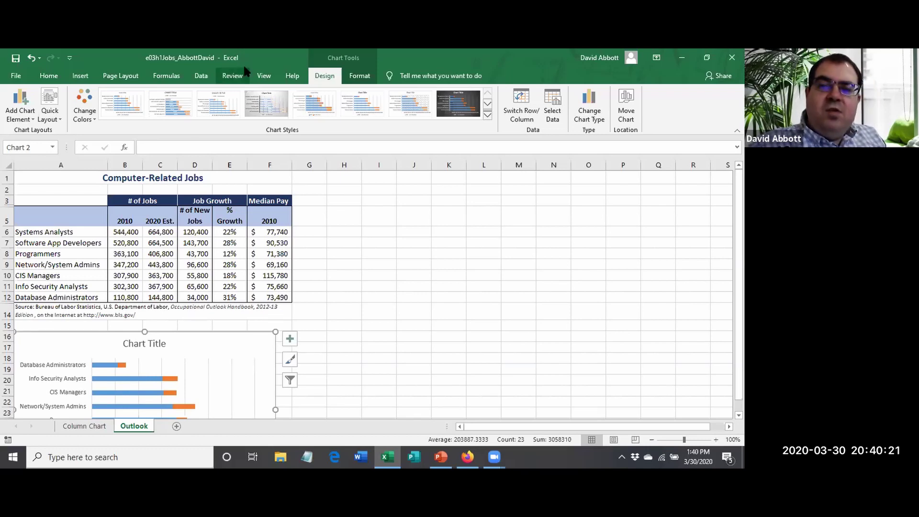
Set the stacked bar chart's height to 3.6 inches and its width to 5.3 inches.
left_click(353, 77)
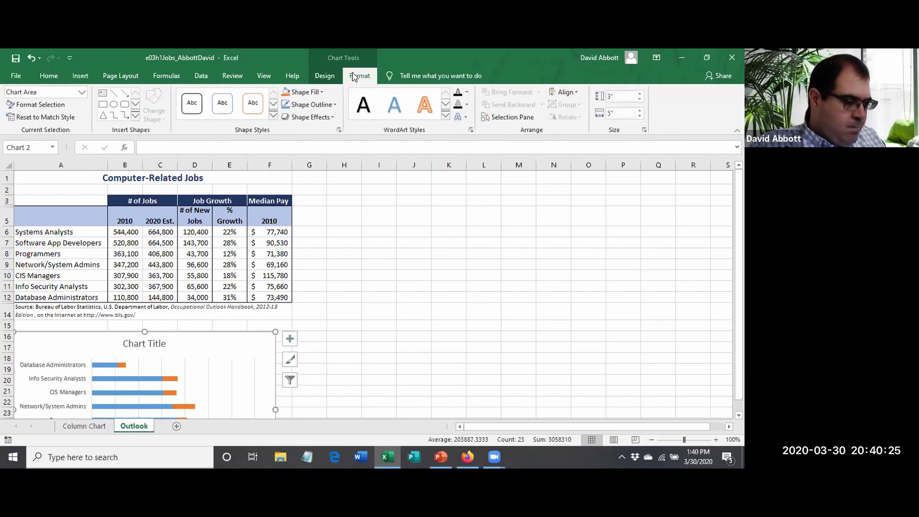
left_click(621, 96)
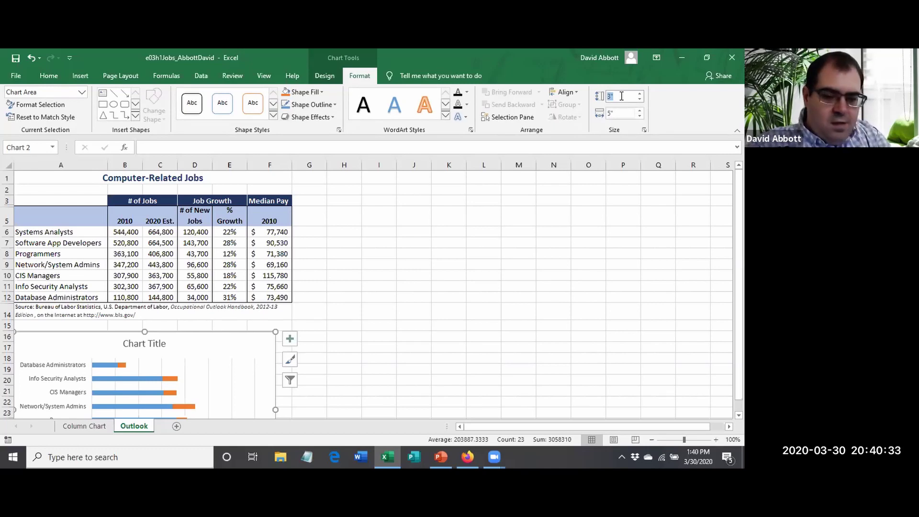
type("3.6")
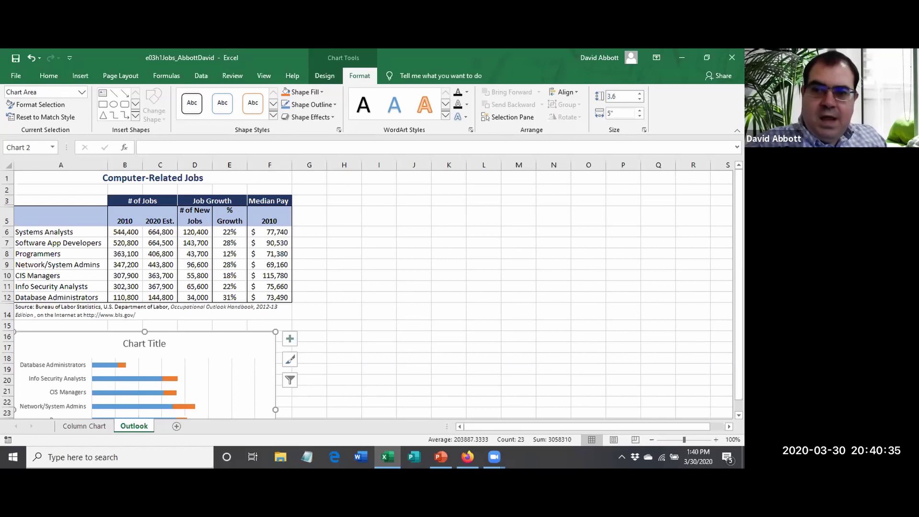
key("Return")
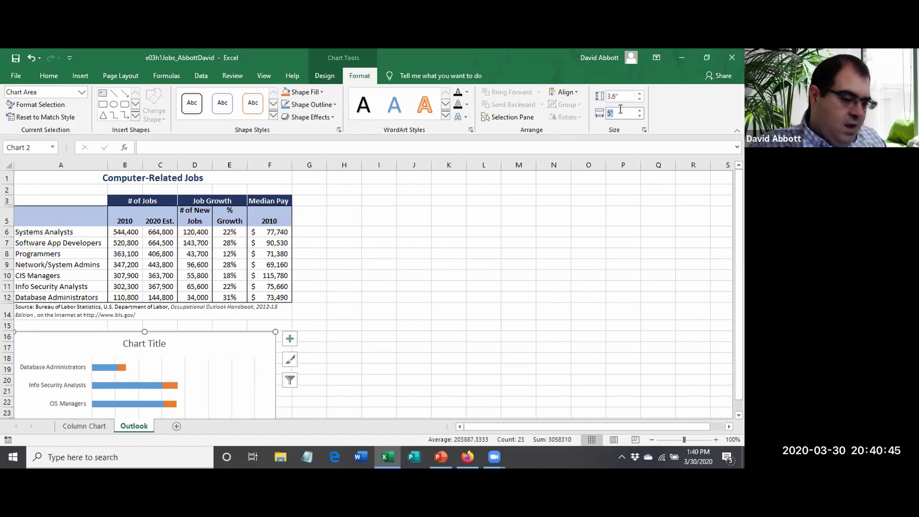
type("5.3")
key("Return")
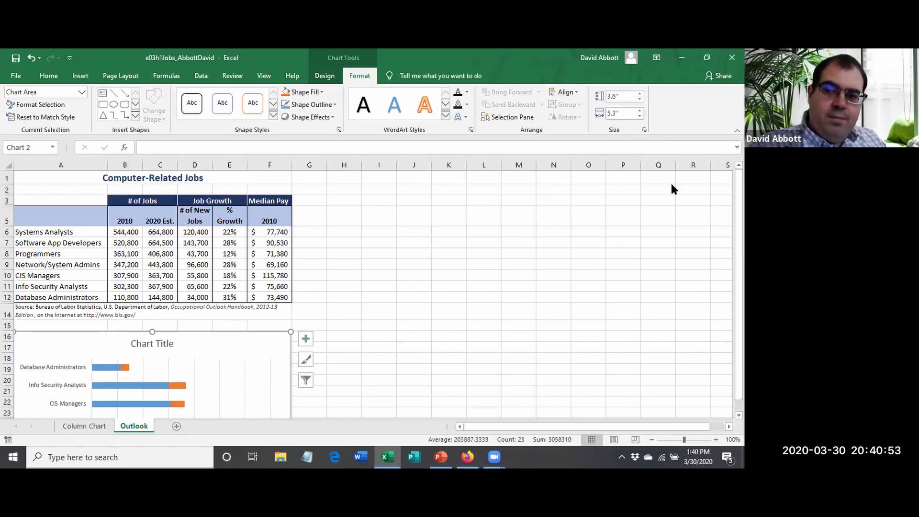
scroll(356, 393, "down", 6)
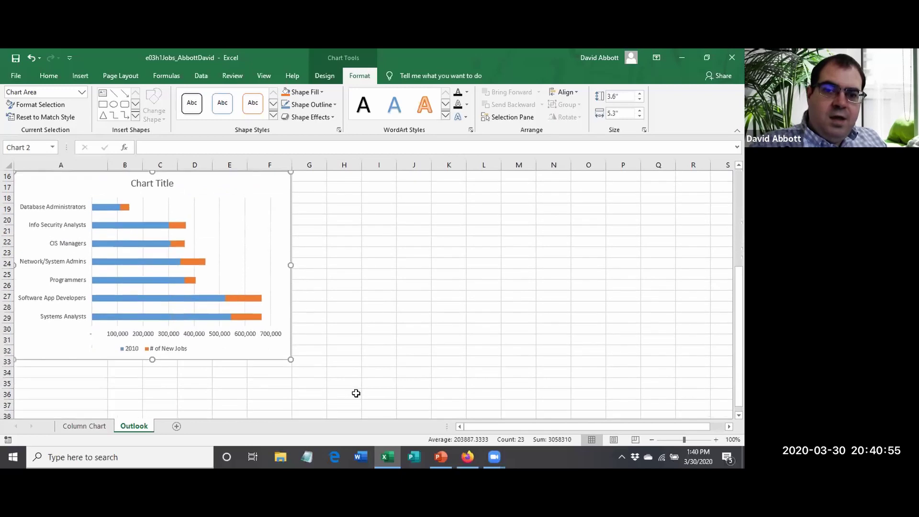
scroll(355, 393, "up", 2)
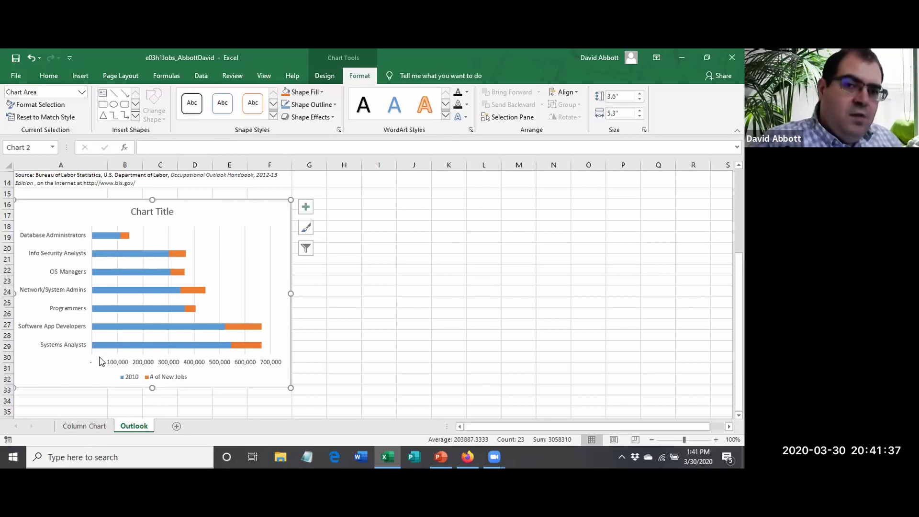
scroll(126, 355, "up", 1)
scroll(127, 354, "up", 4)
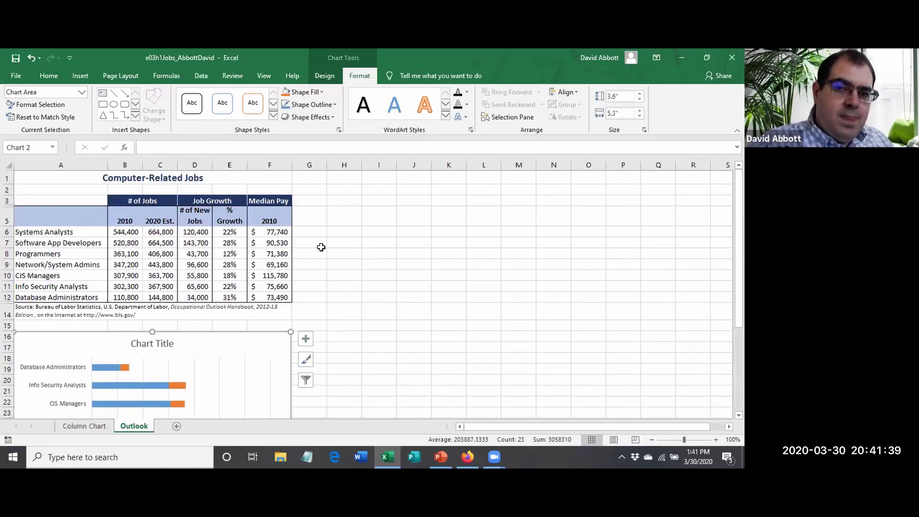
Insert a 2-D pie chart from the job titles in A6:A12 and the new-job numbers in D6:D12.
left_click(346, 242)
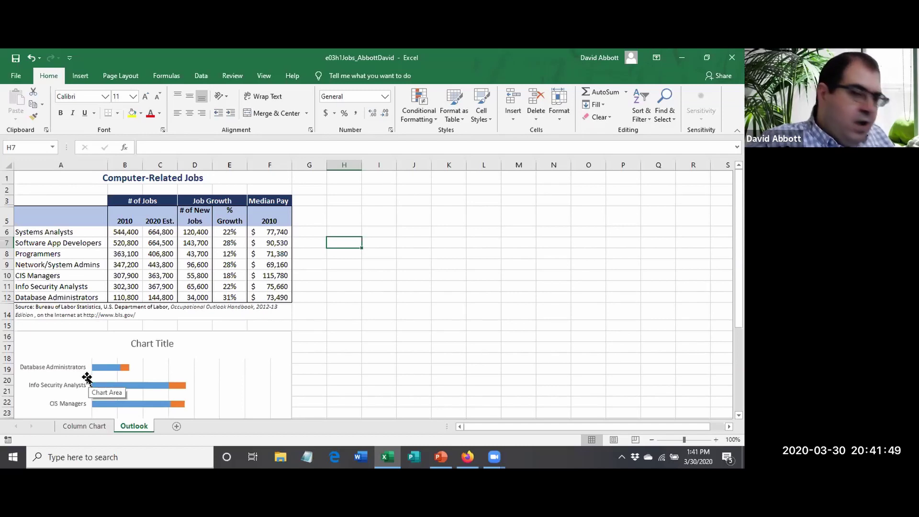
left_click(55, 231)
left_click_drag(55, 232, 67, 293)
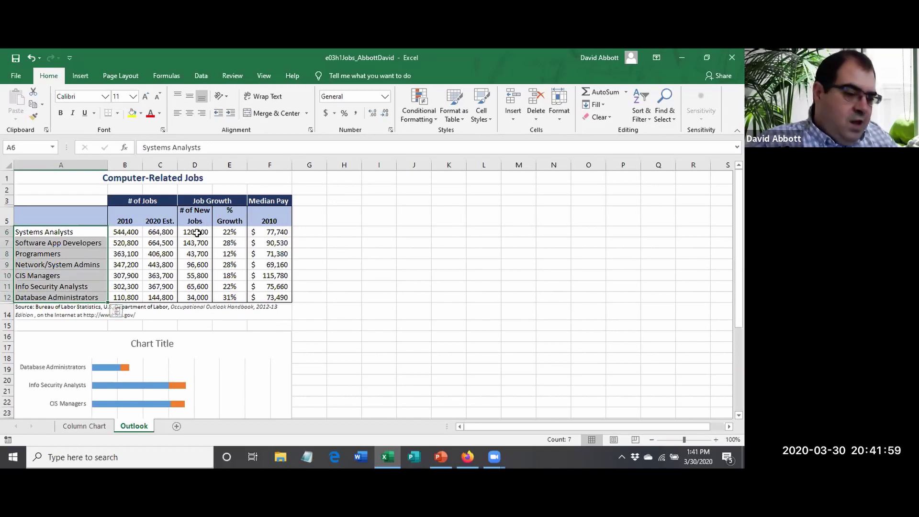
left_click_drag(197, 232, 199, 297)
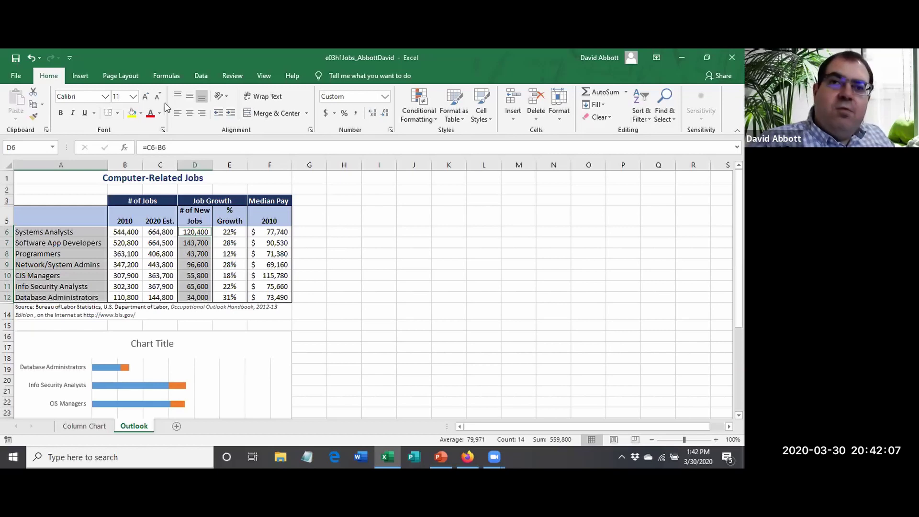
left_click(80, 77)
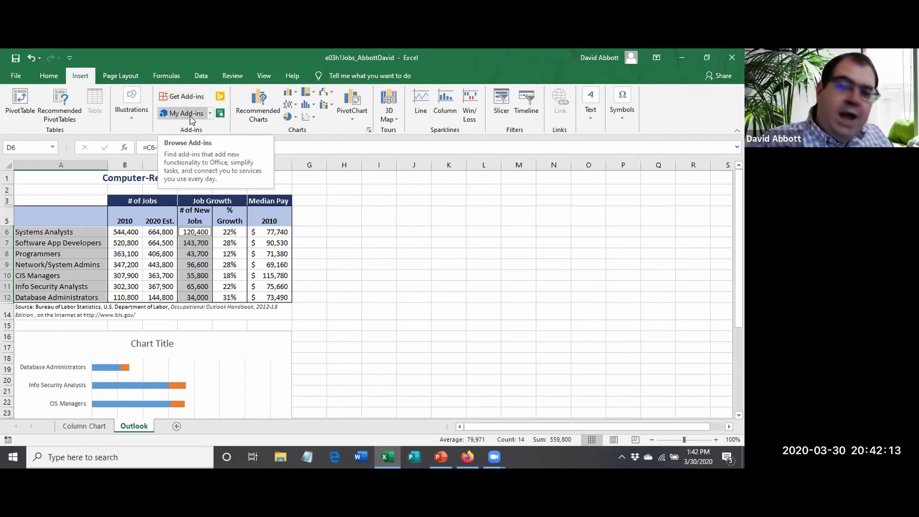
left_click(296, 120)
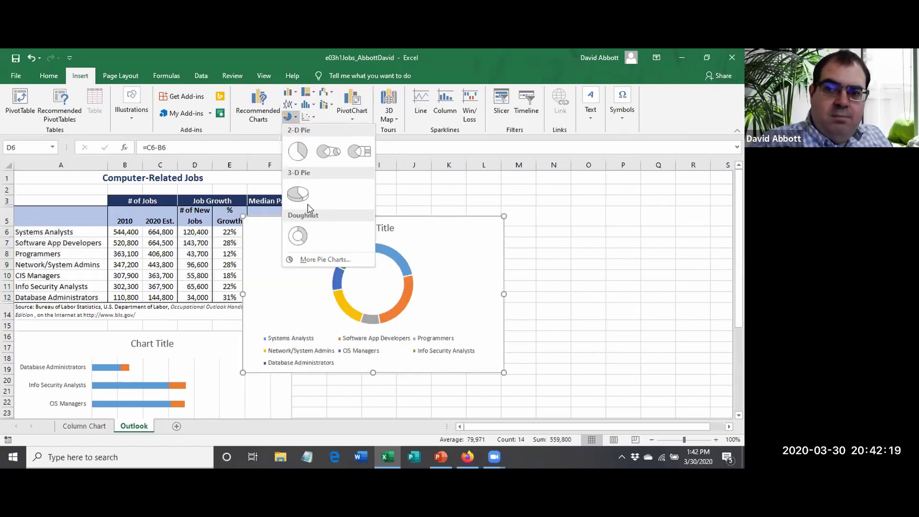
left_click(296, 156)
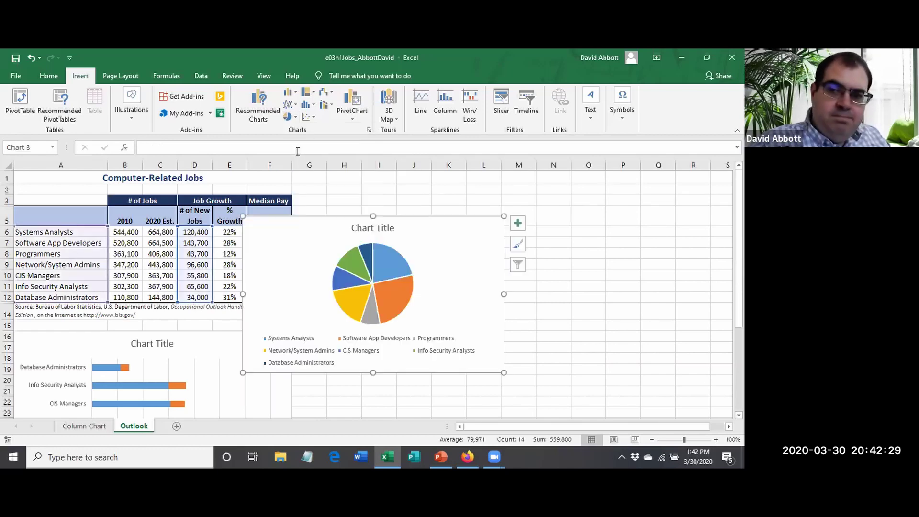
Move the pie chart to a new sheet named Pie Chart.
left_click_drag(262, 281, 169, 336)
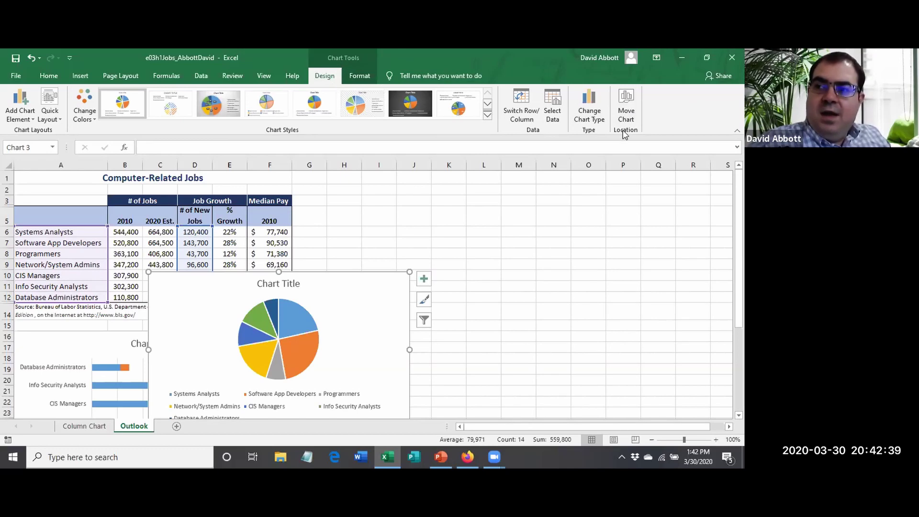
left_click(626, 113)
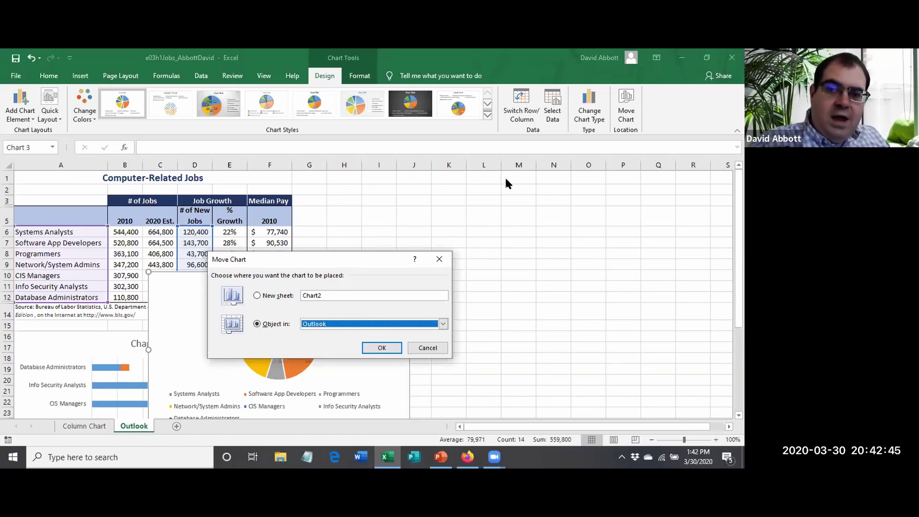
left_click(257, 295)
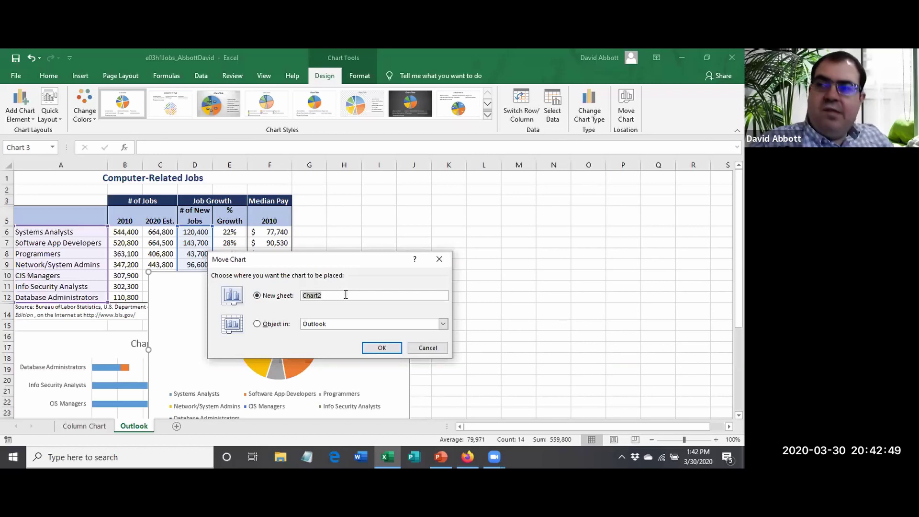
type("Pi")
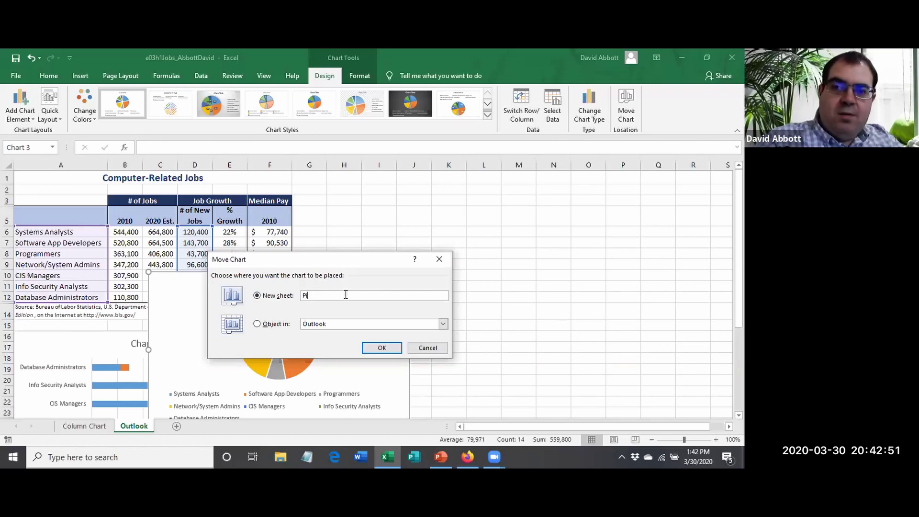
type("e Chart")
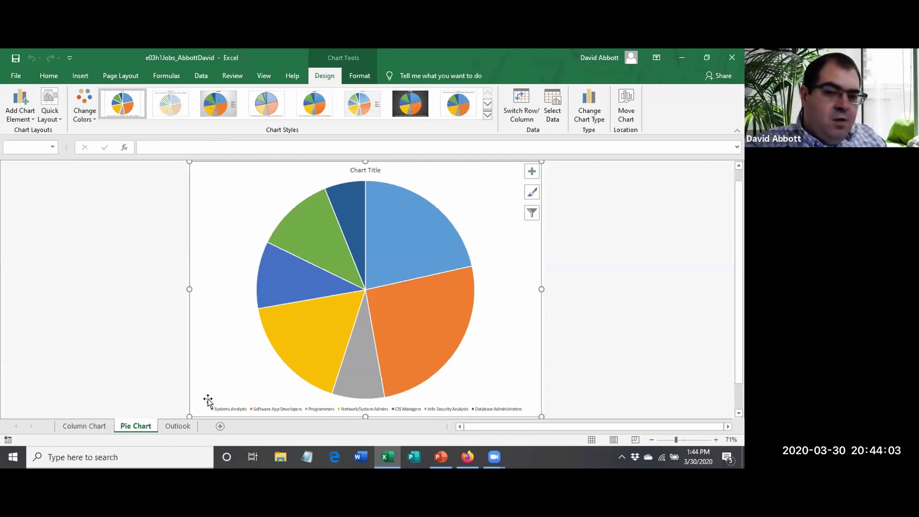
On the Outlook sheet, insert a Clustered Column - Line on Secondary Axis combo chart from the ranges A5:A12 and D5:E12.
left_click(186, 424)
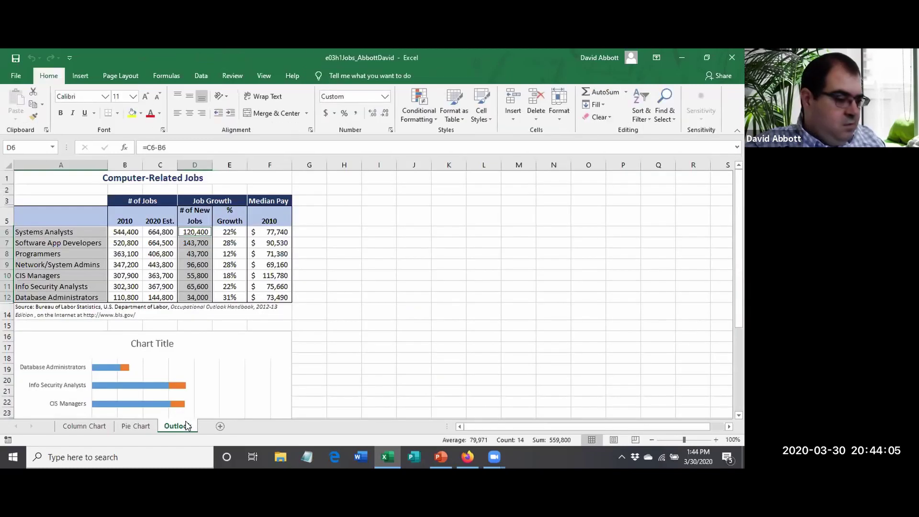
left_click(315, 201)
left_click(387, 244)
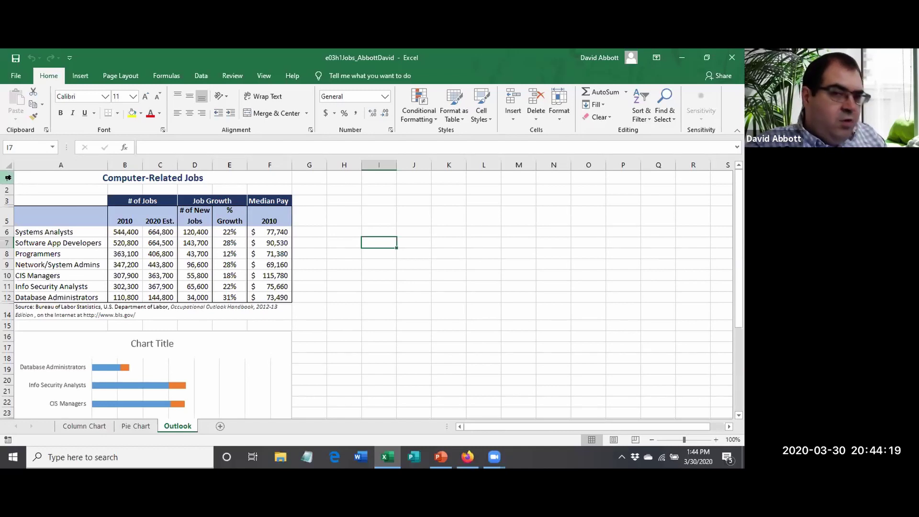
left_click(52, 216)
left_click_drag(53, 216, 53, 297)
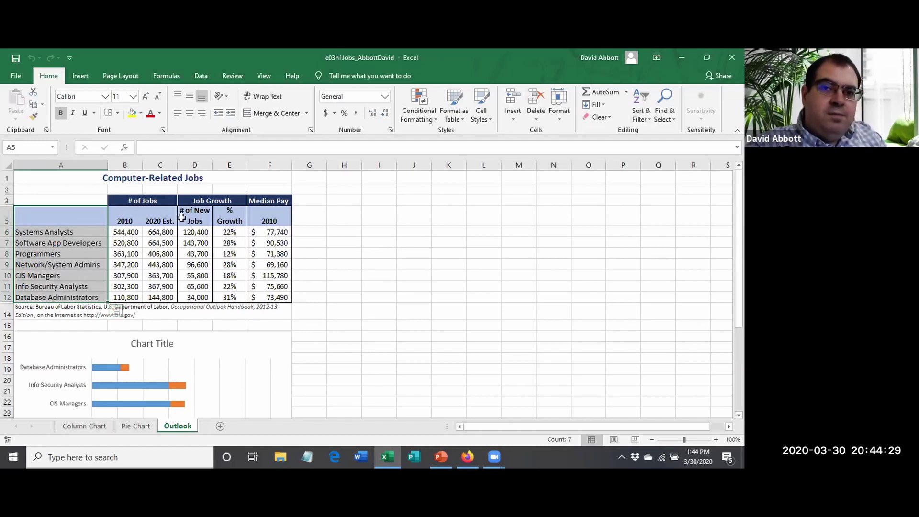
left_click_drag(192, 216, 240, 298)
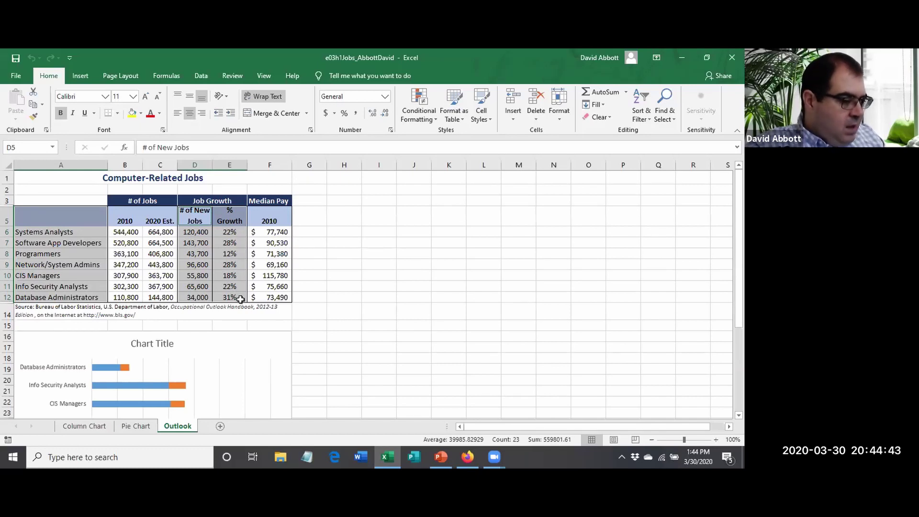
left_click(84, 76)
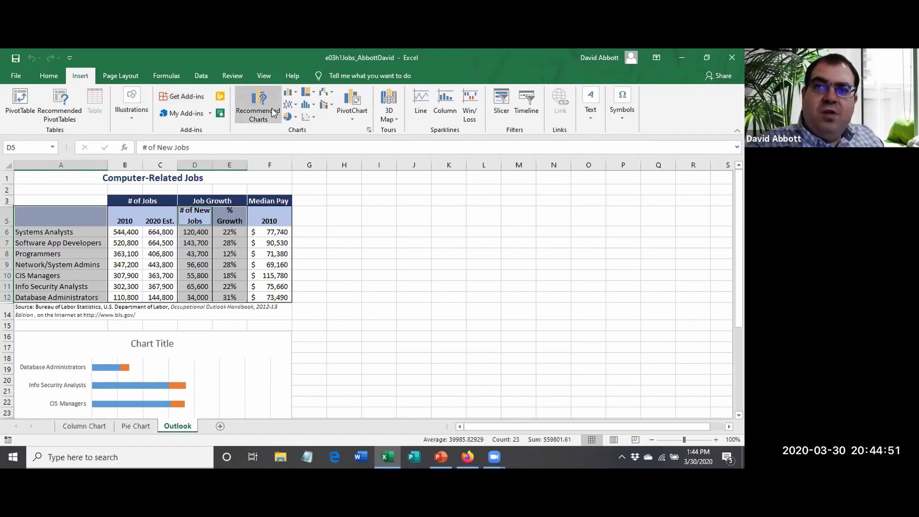
left_click(332, 106)
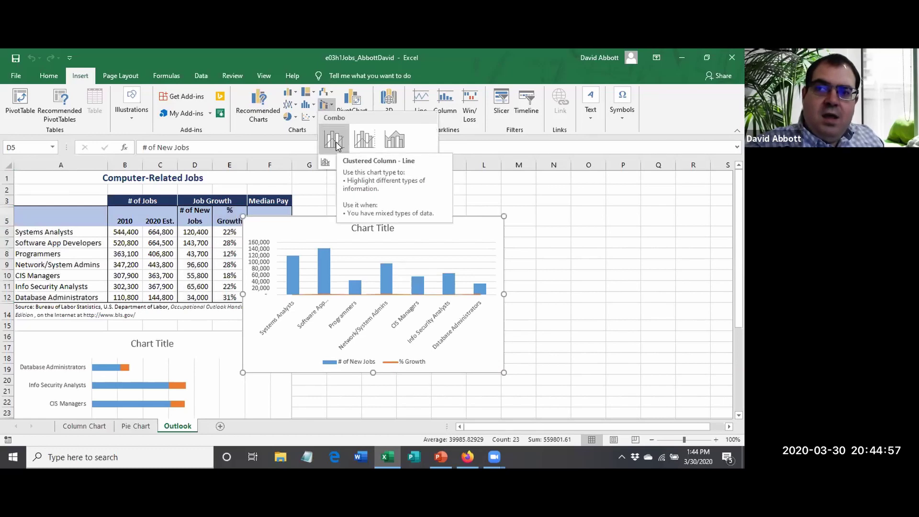
left_click(361, 144)
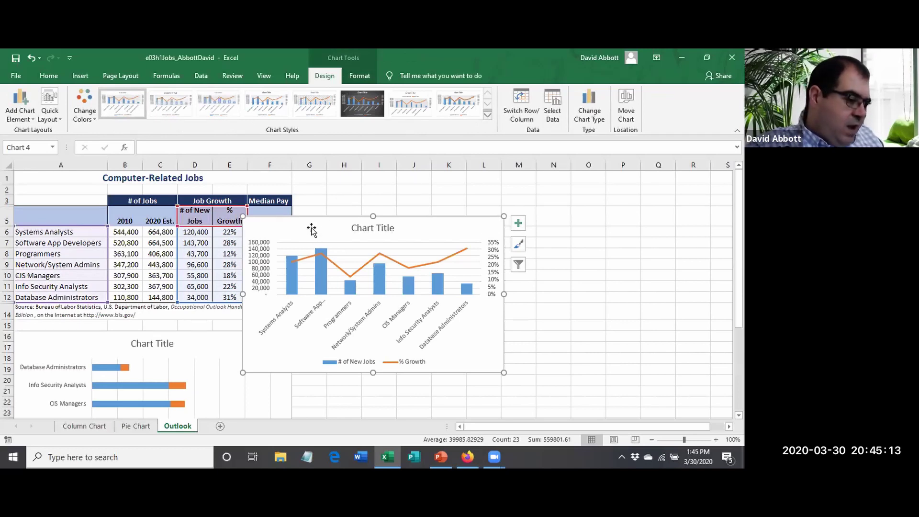
Move the combo chart to a new sheet named Combo Chart.
mouse_move(311, 230)
left_mouse_down()
mouse_move(226, 234)
mouse_move(212, 250)
left_mouse_up()
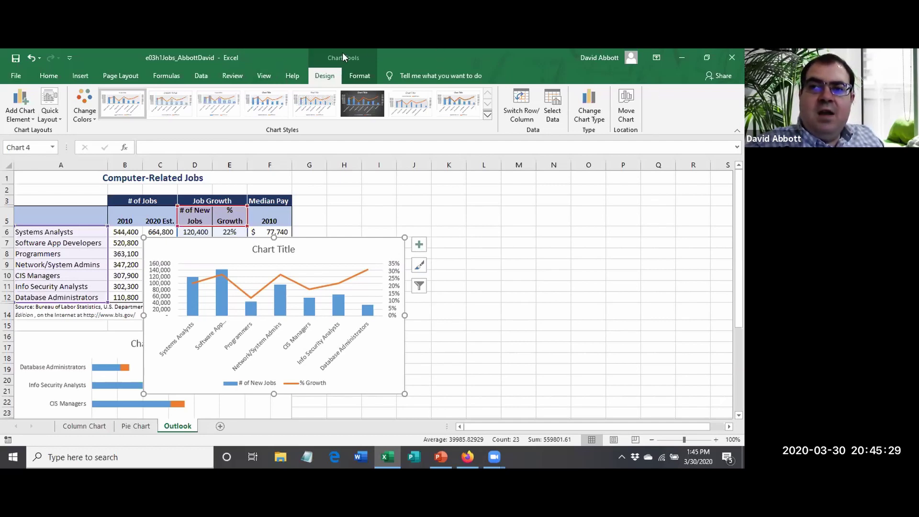
left_click(629, 115)
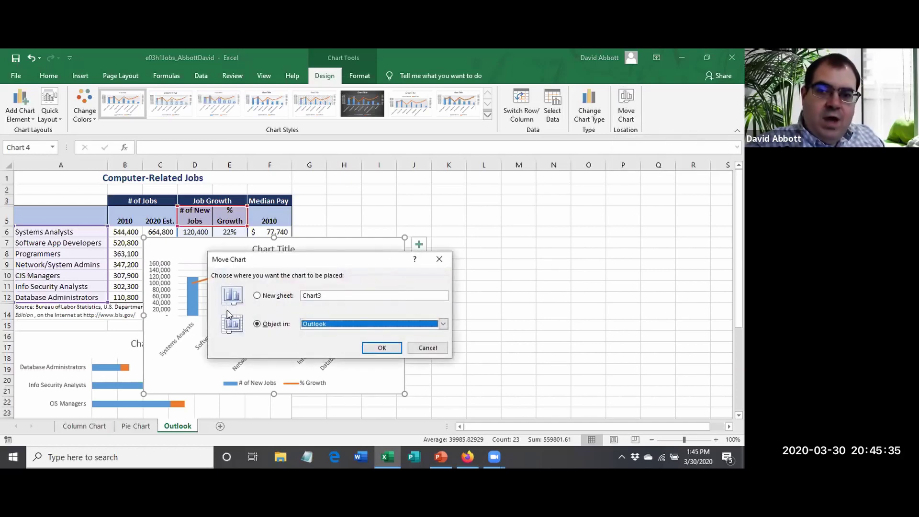
left_click(258, 296)
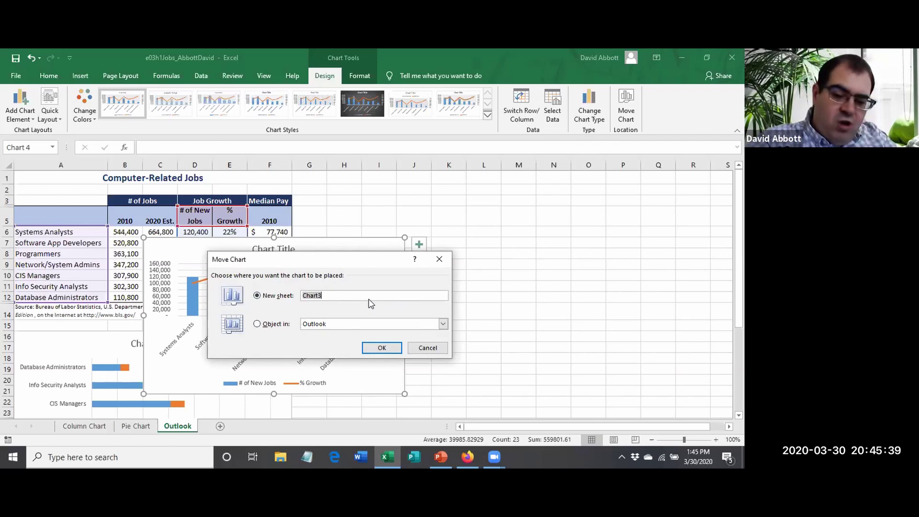
type("Xombo")
key("BackSpace")
key("BackSpace")
key("BackSpace")
key("BackSpace")
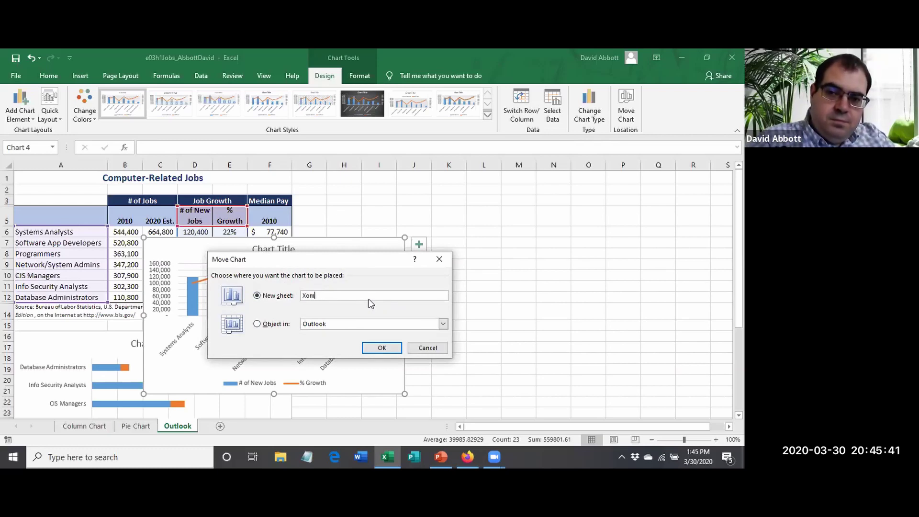
key("BackSpace")
type("Co")
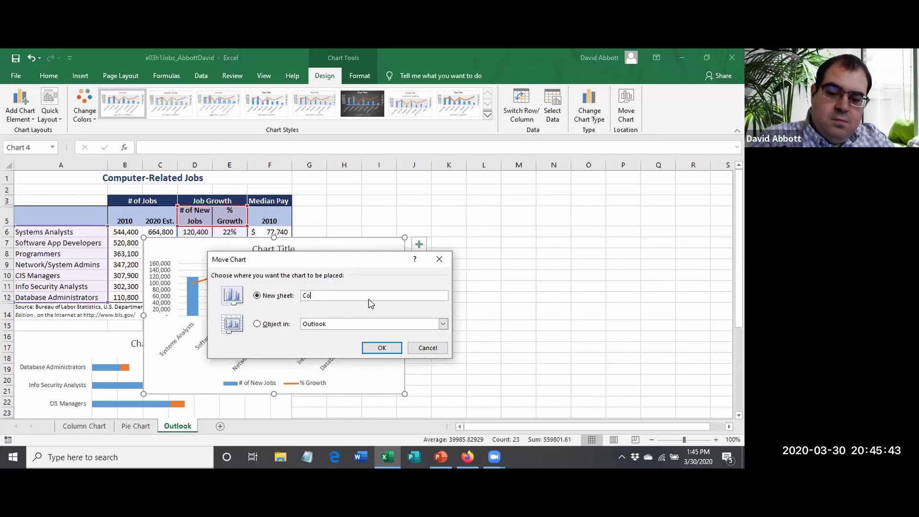
type("mbo Chart")
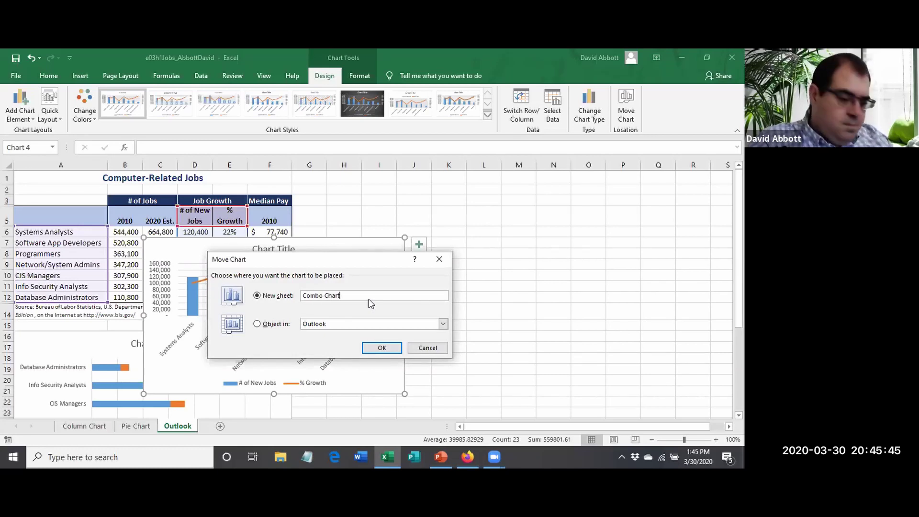
left_click(376, 349)
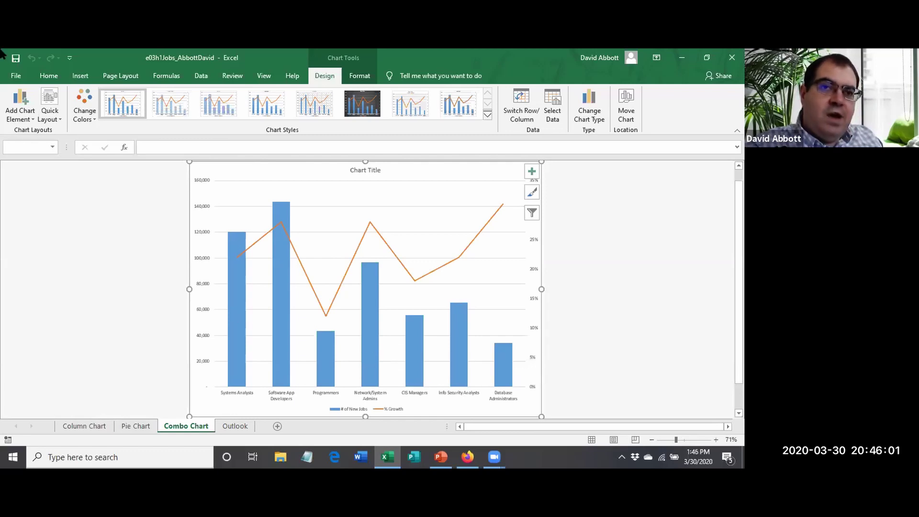
Save the workbook, and save a copy in the Chapter 3 folder with h1 changed to h2 in the file name.
left_click(18, 58)
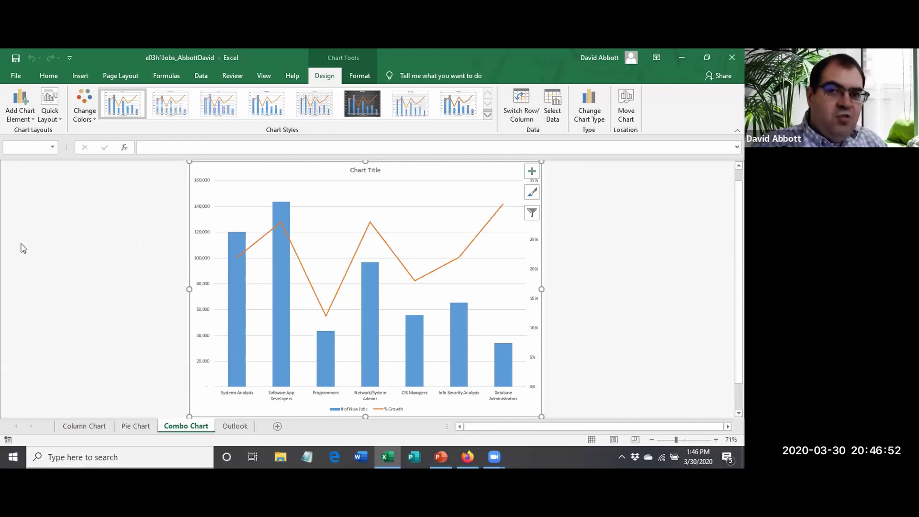
left_click(14, 75)
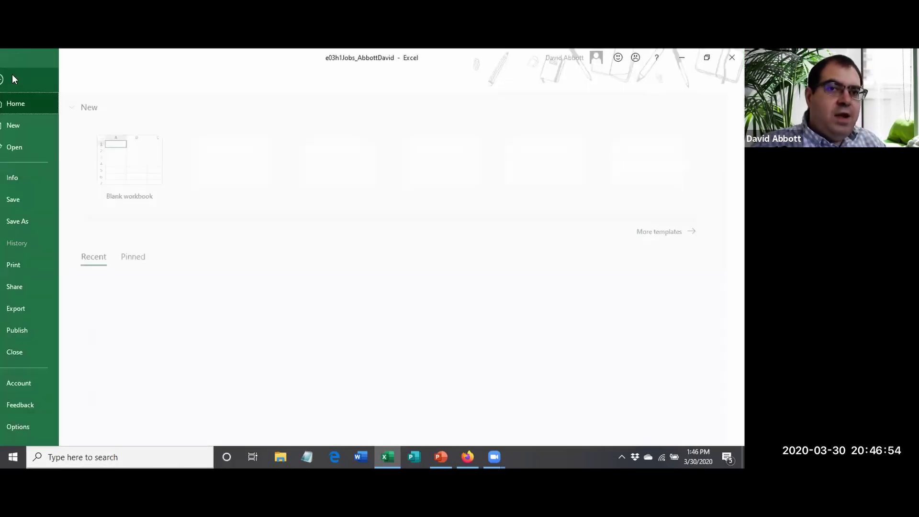
left_click(53, 220)
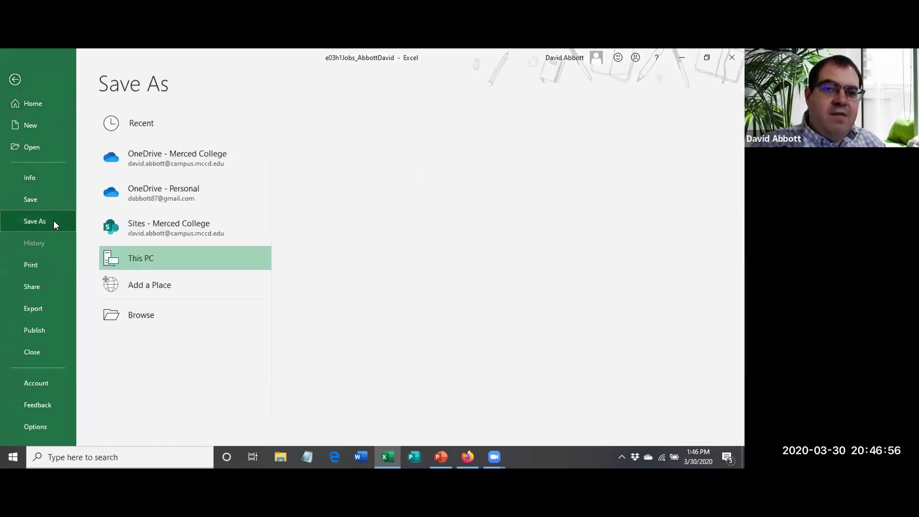
left_click(360, 162)
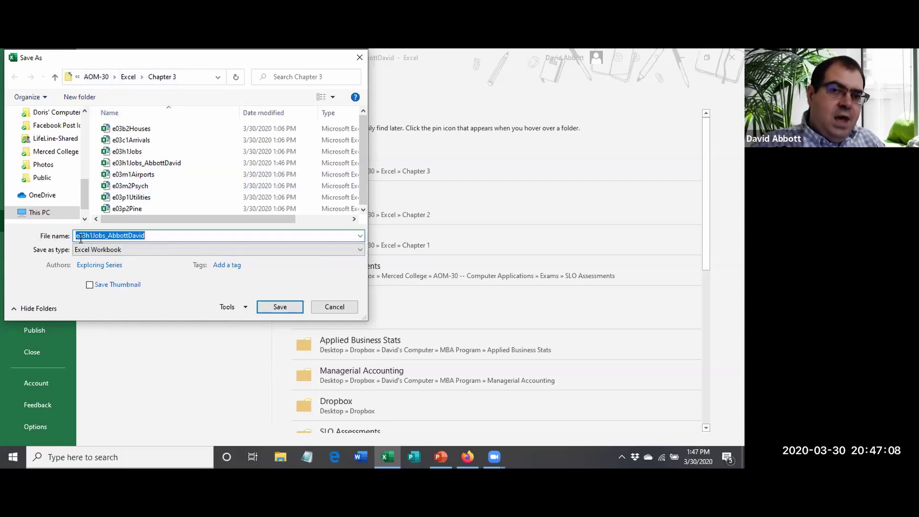
left_click_drag(93, 236, 90, 236)
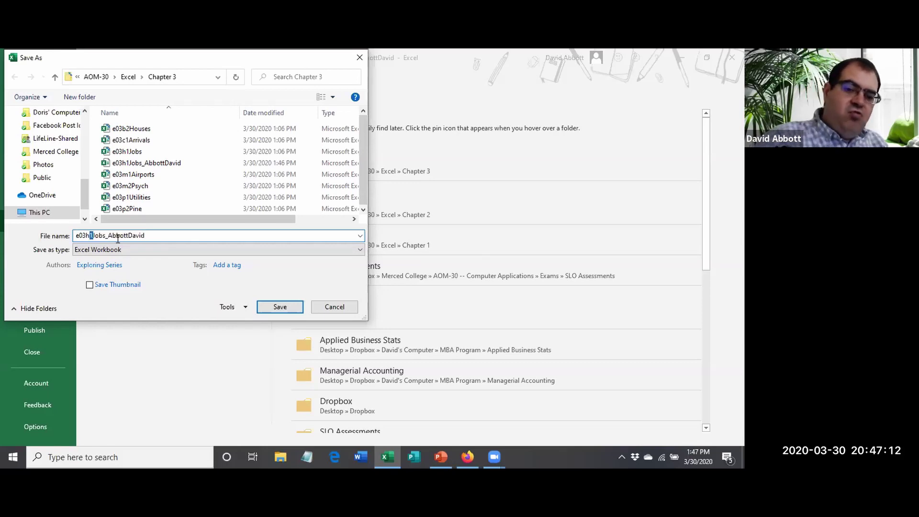
left_click(277, 307)
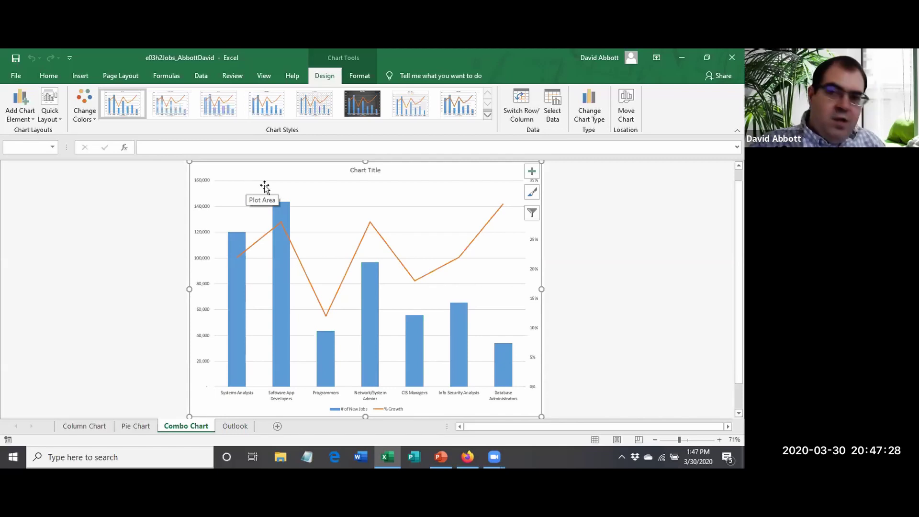
Replace the combo chart's placeholder title with "Number of New Computer-Related Jobs by 2020".
left_click(358, 171)
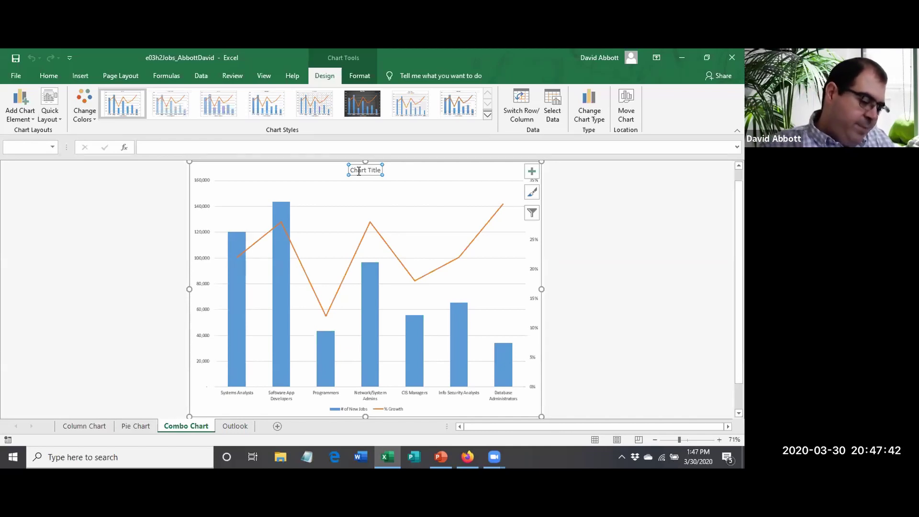
left_click(359, 169)
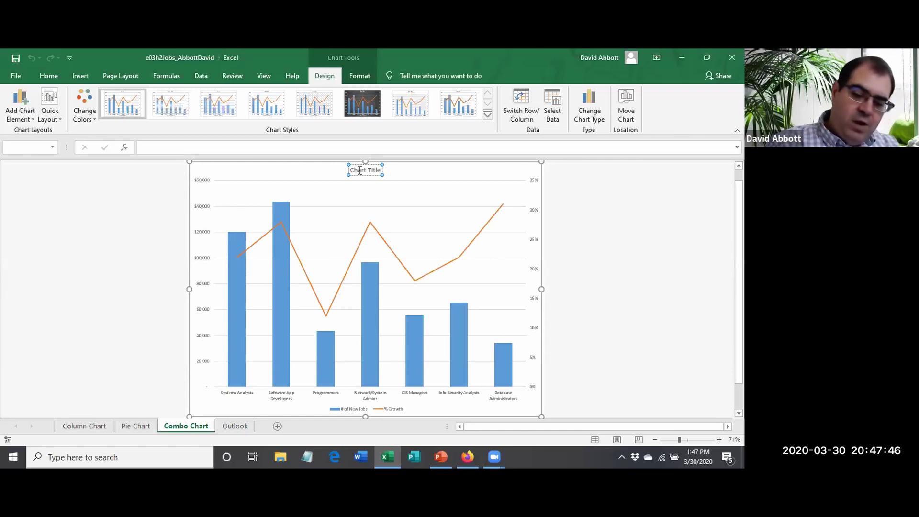
type("N")
key("BackSpace")
key("BackSpace")
key("BackSpace")
key("BackSpace")
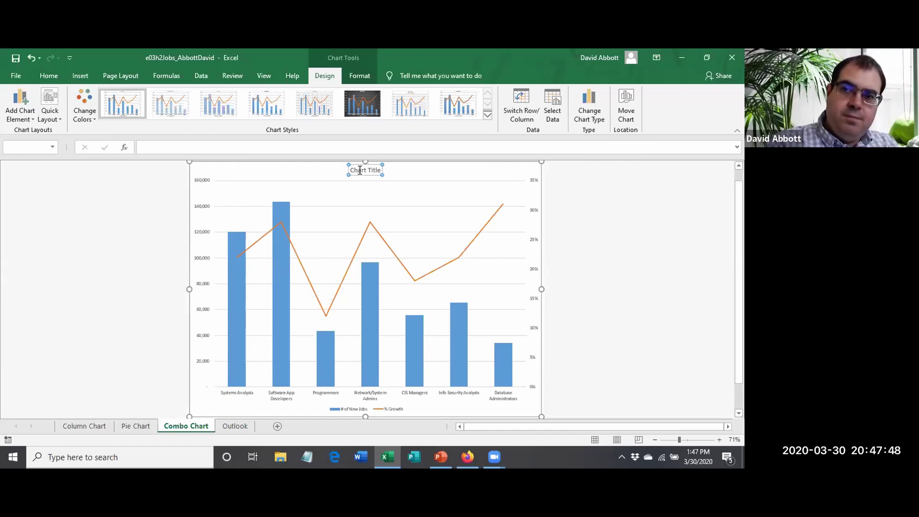
key("Delete")
key("Delete")
key("Delete")
key("Delete")
key("Delete")
key("Delete")
key("Delete")
key("Delete")
key("Delete")
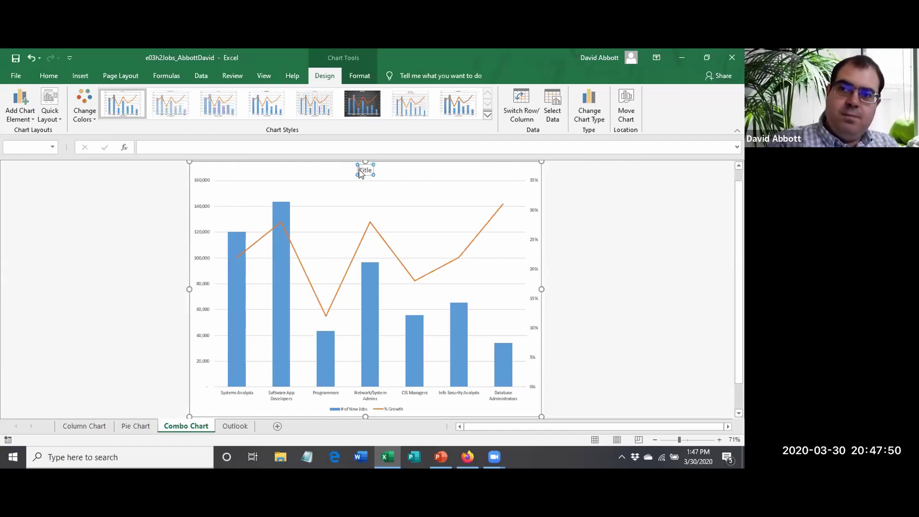
type("Number of")
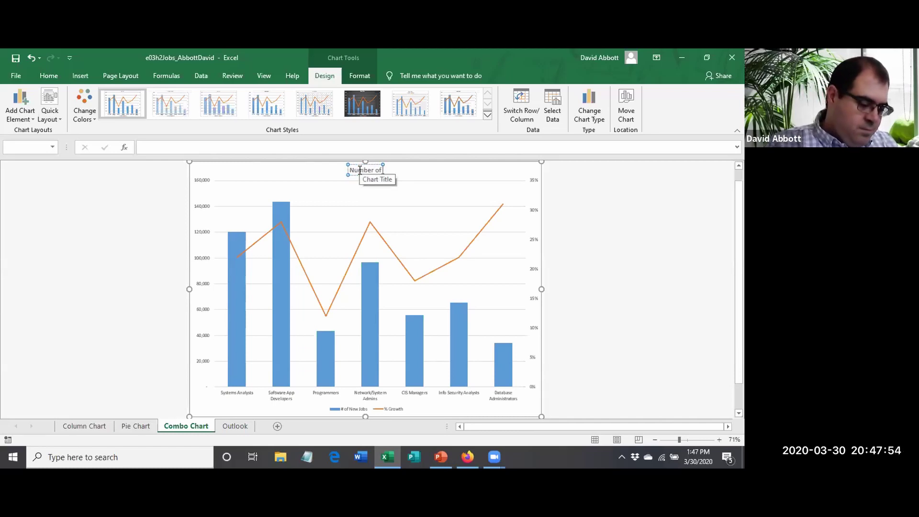
type(" New Computer")
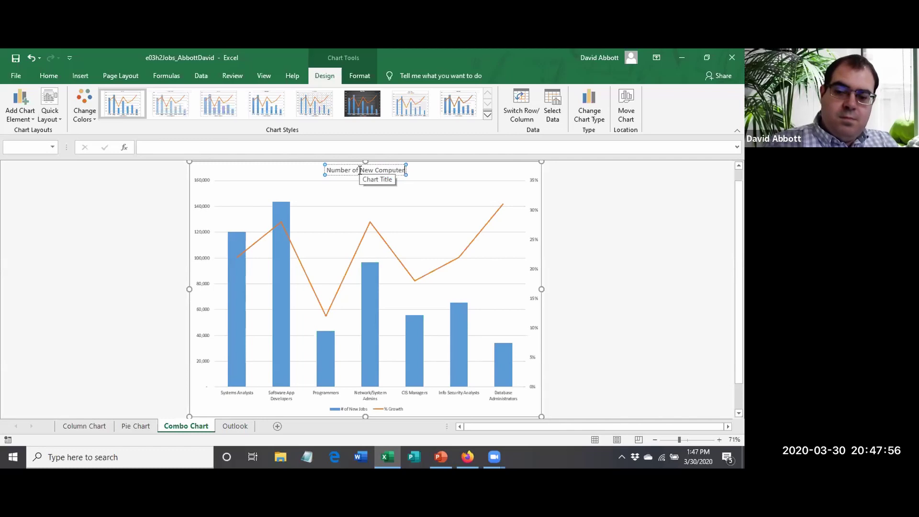
type("-Related")
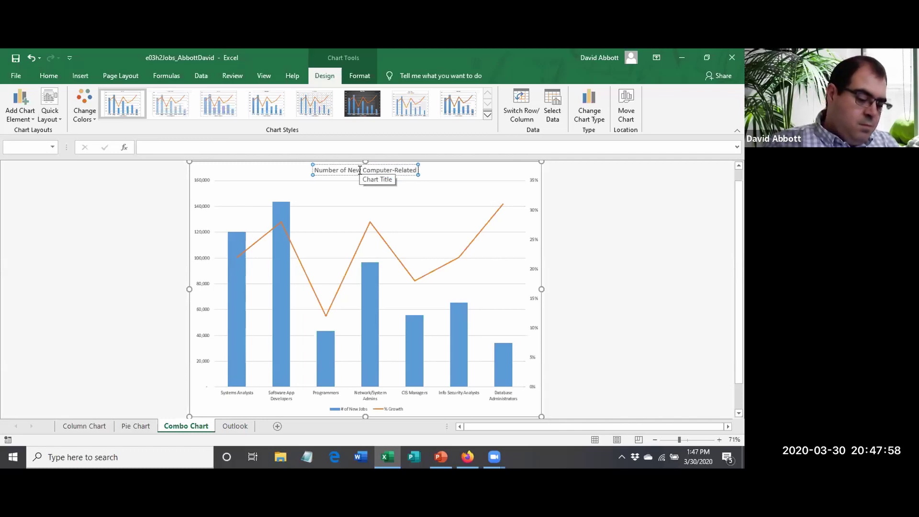
type(" Jobs by 2010")
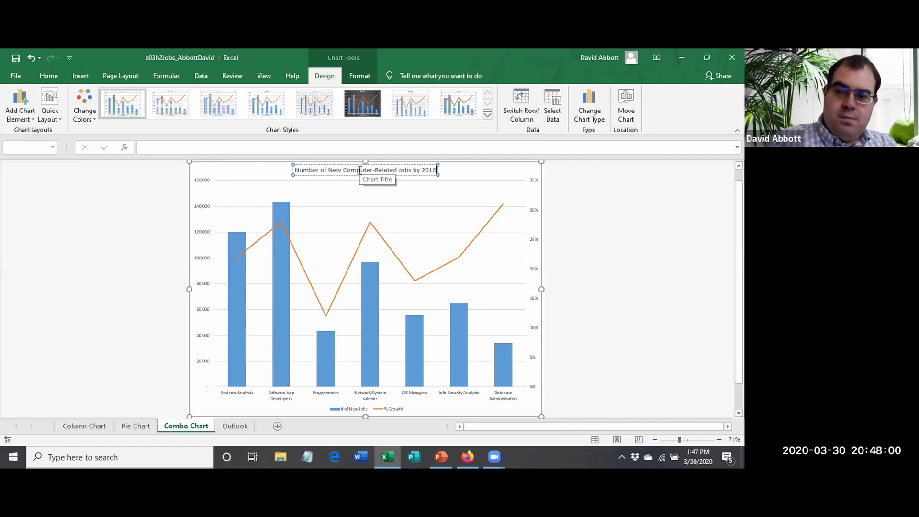
key("BackSpace")
key("BackSpace")
type("20")
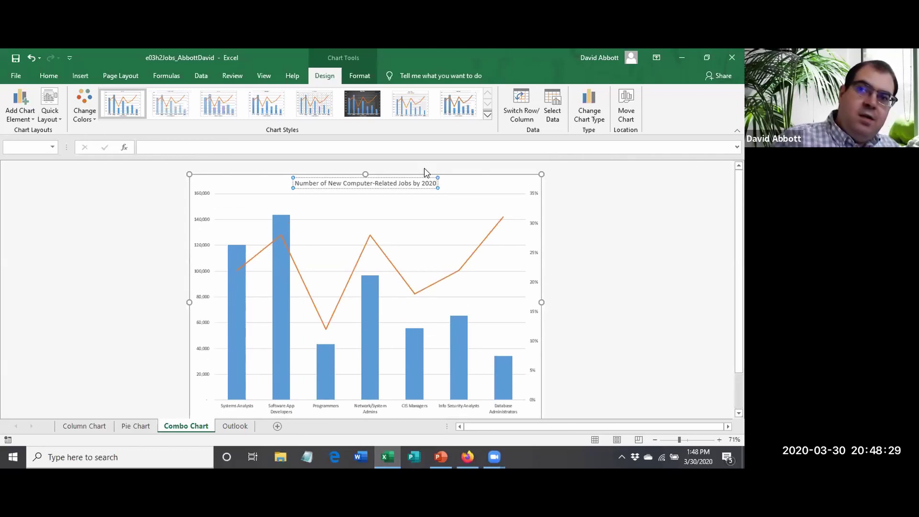
left_click(346, 178)
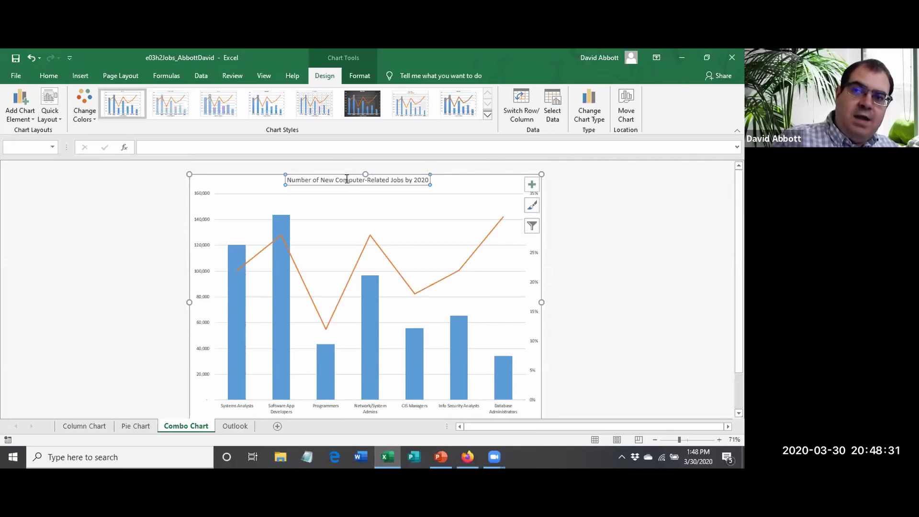
key("ctrl+z")
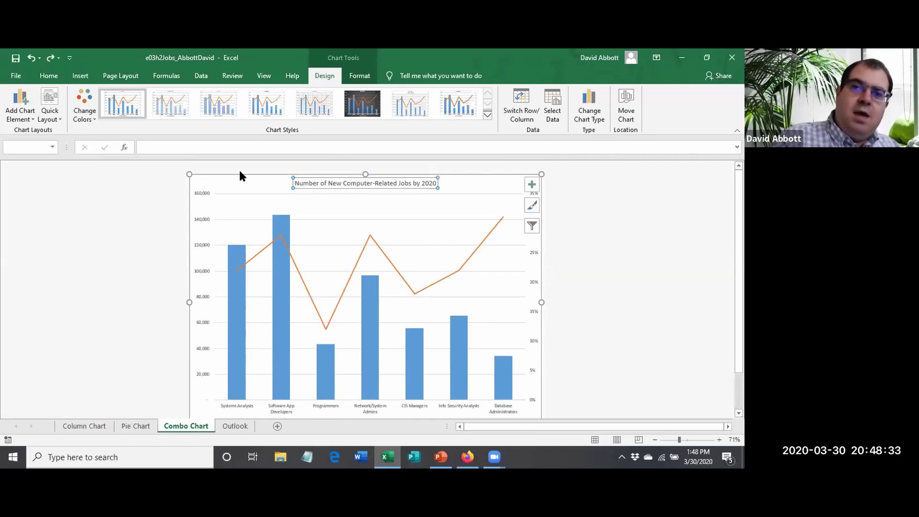
left_click(220, 146)
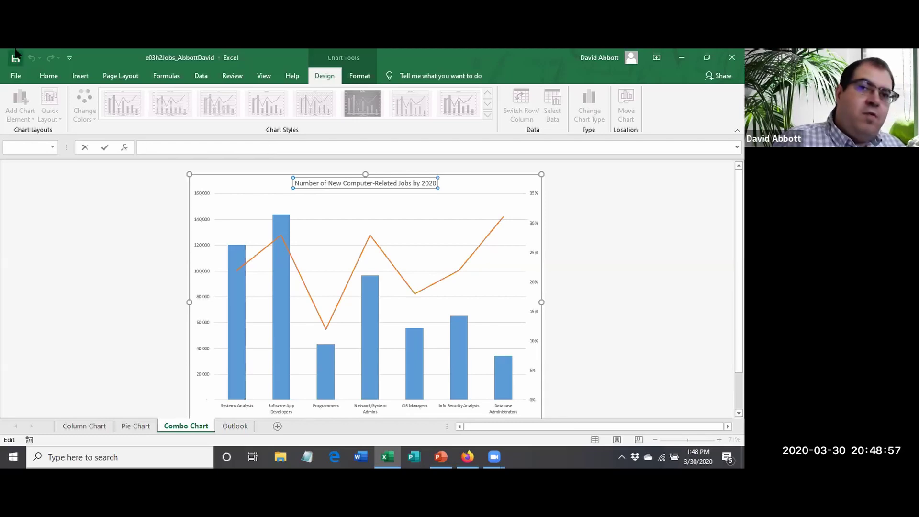
left_click(49, 76)
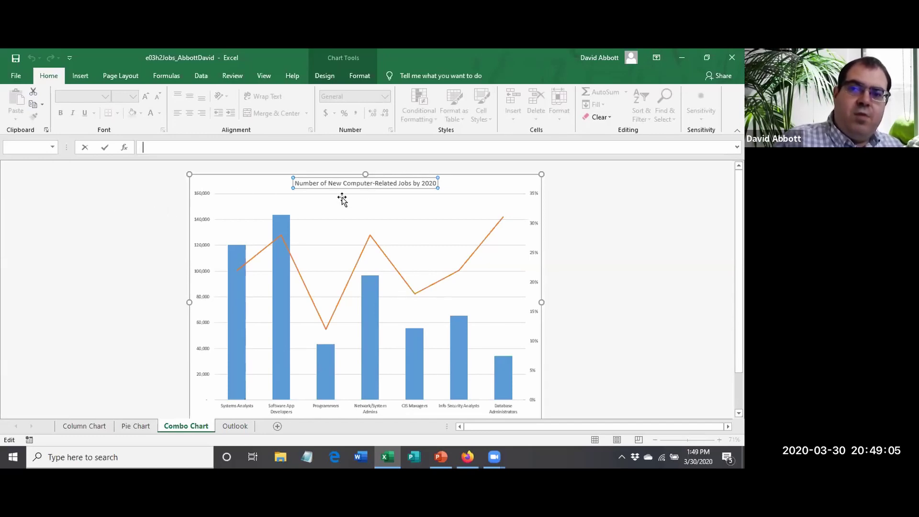
double_click(294, 184)
left_click(187, 191)
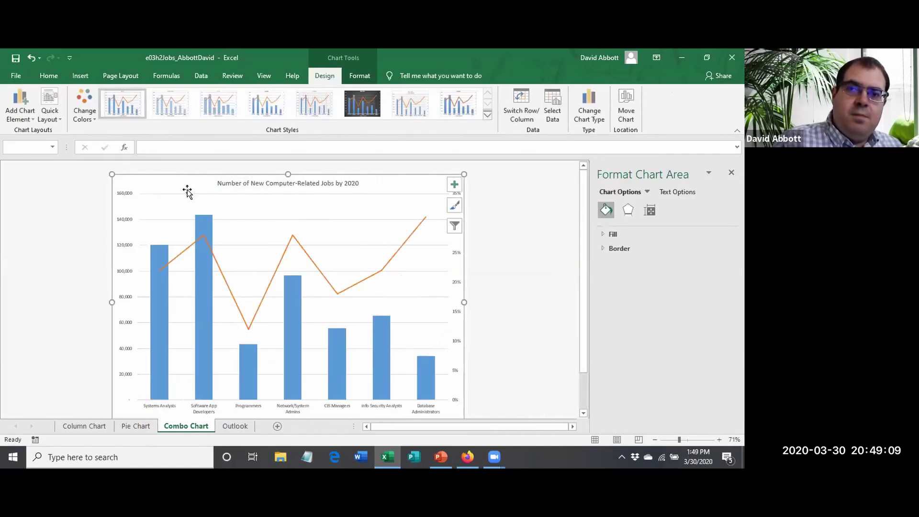
Format the combo chart's title in bold with the black theme font color.
left_click(222, 185)
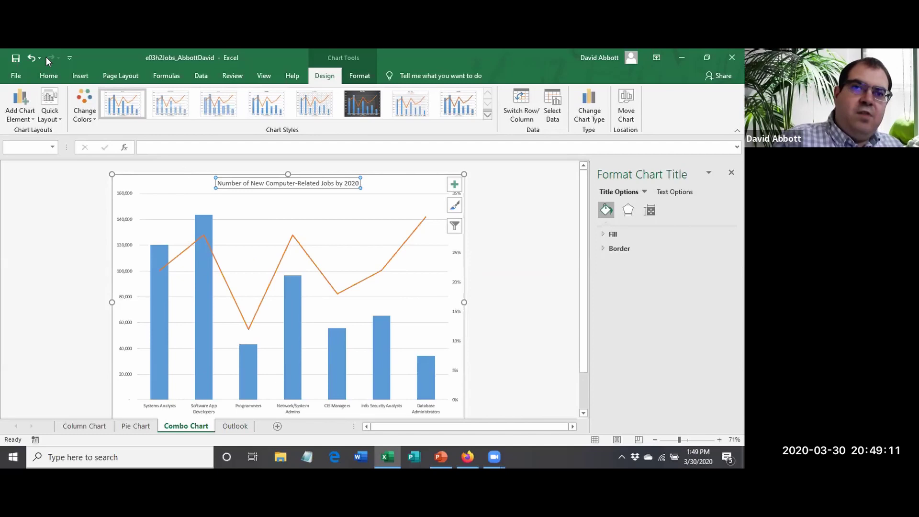
left_click(49, 75)
left_click(61, 113)
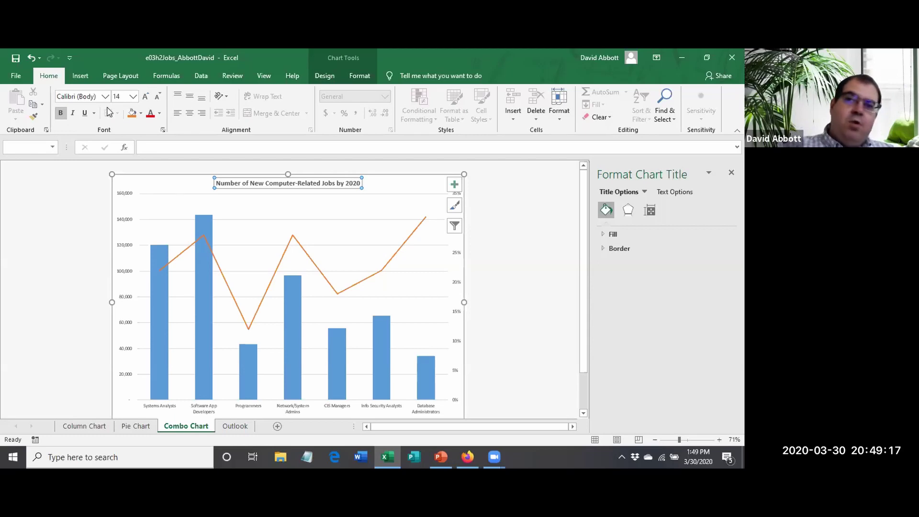
left_click(161, 113)
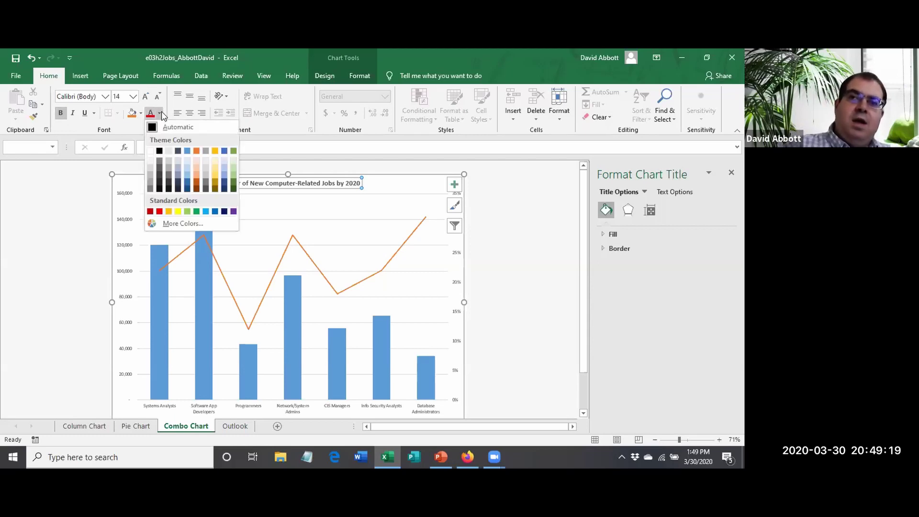
left_click(160, 151)
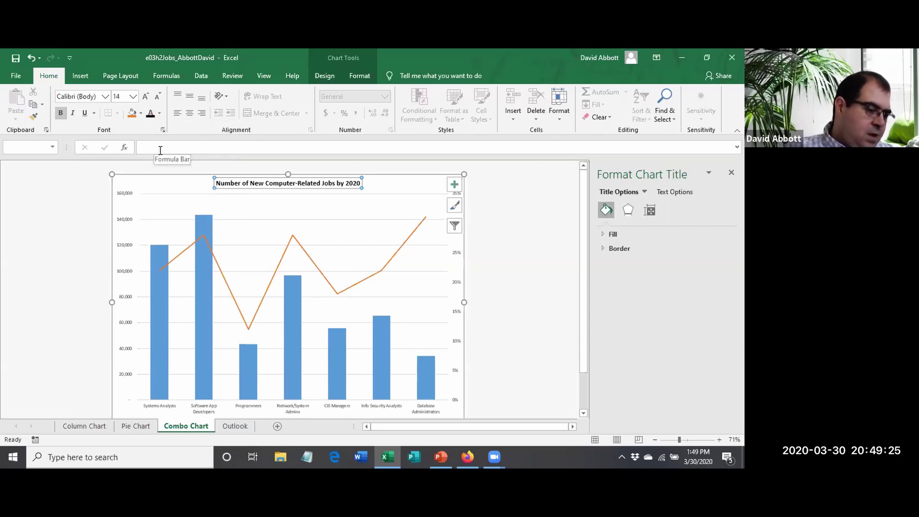
Try the Automatic font color on the combo chart's title, and return it to the black theme color.
left_click(159, 114)
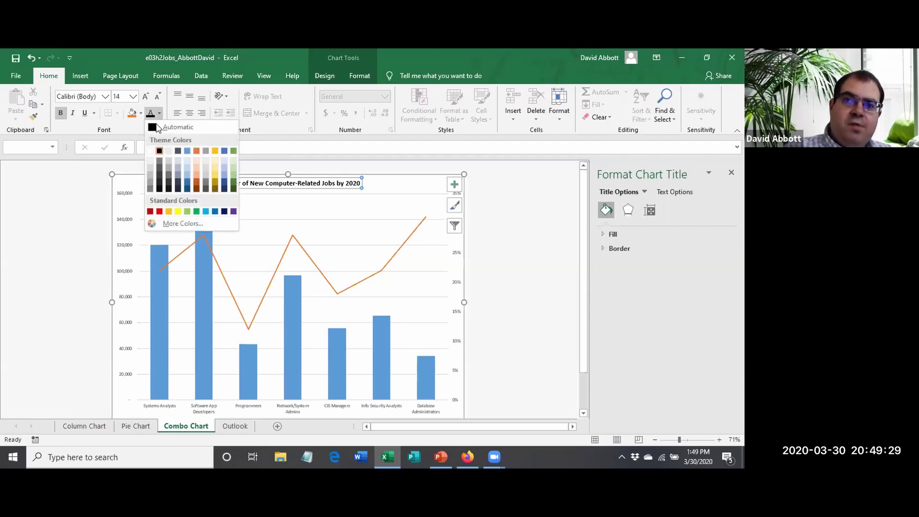
left_click(158, 127)
left_click(160, 113)
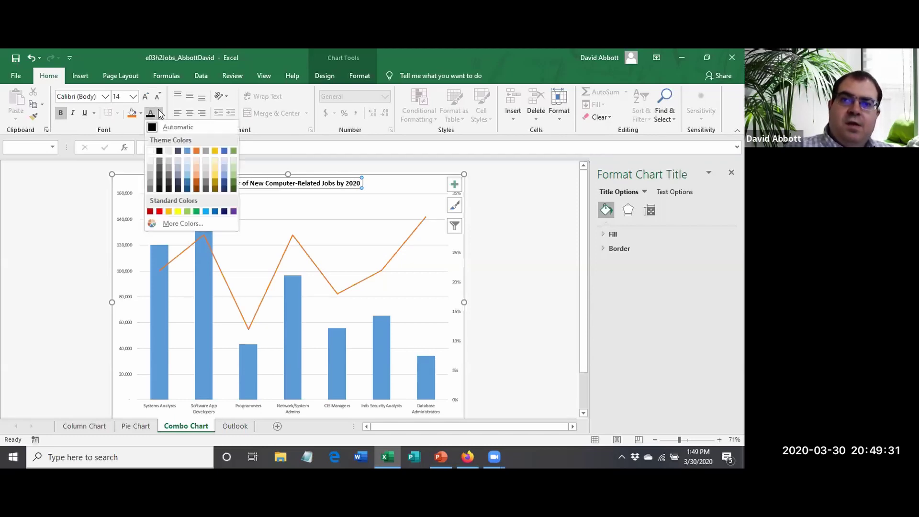
left_click(160, 151)
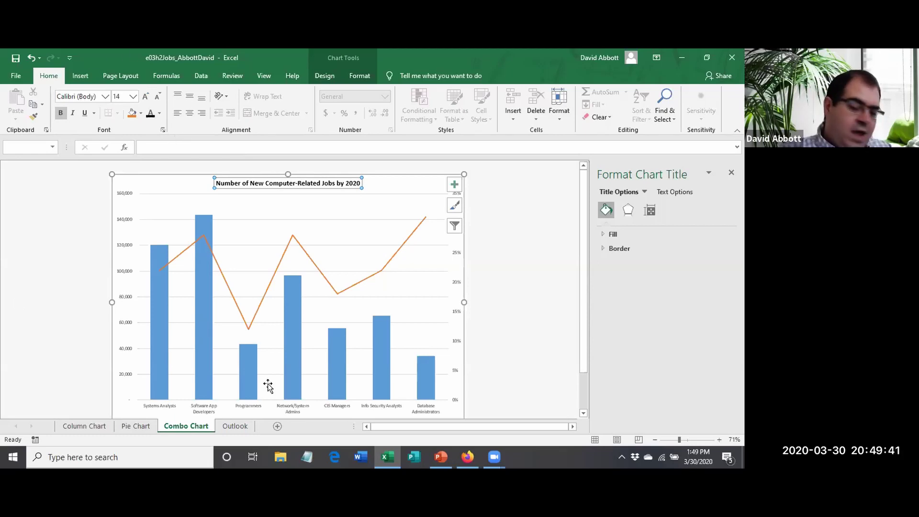
On the Pie Chart sheet, replace the placeholder title with "New Computer-Related Jobs by 2020".
left_click(147, 427)
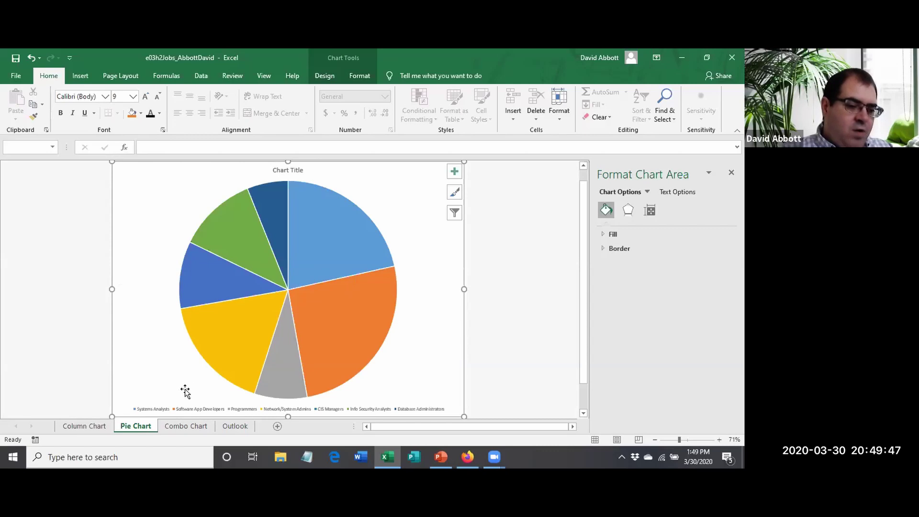
left_click(288, 171)
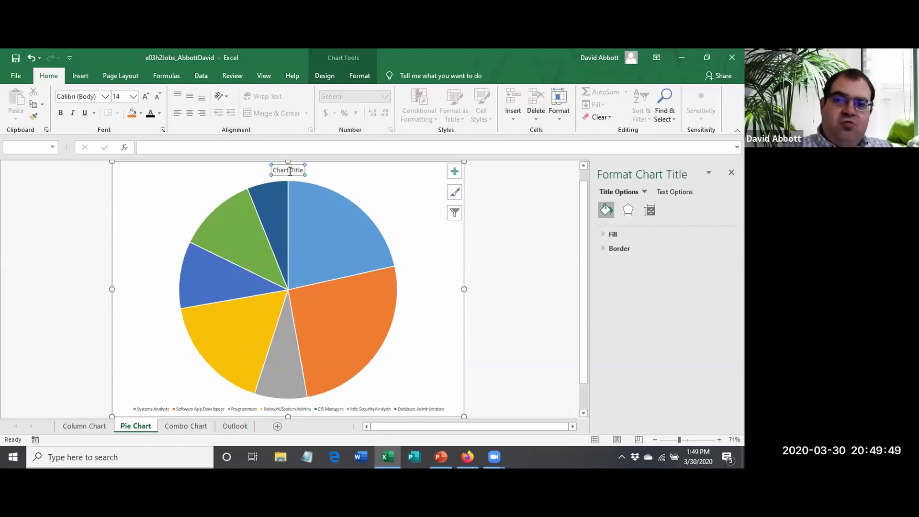
triple_click(297, 169)
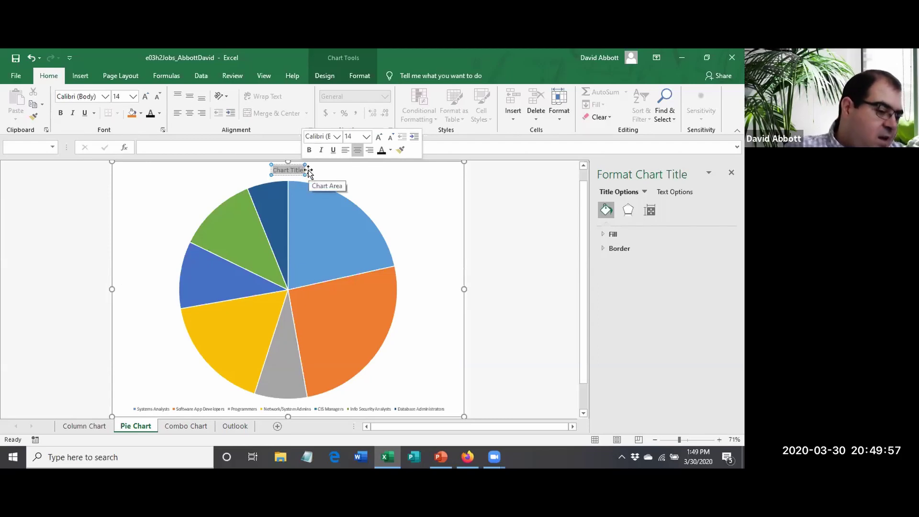
type("New")
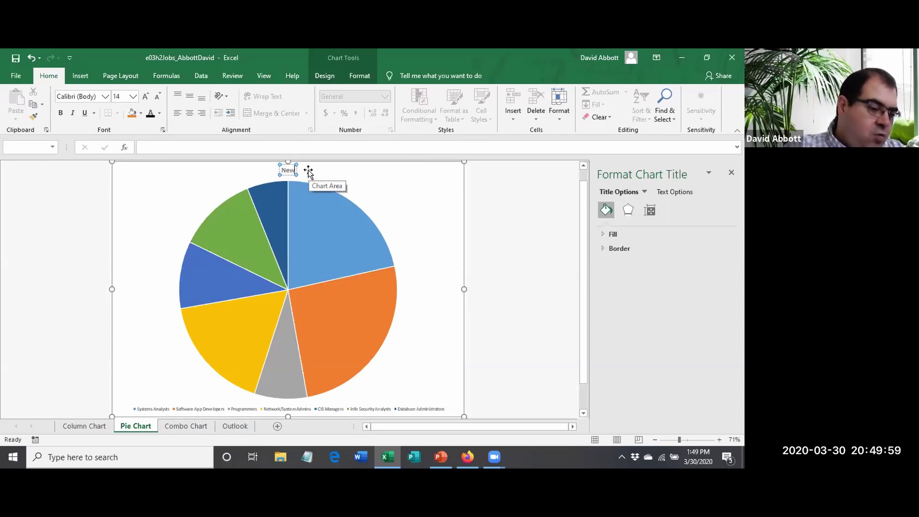
type(" Comput")
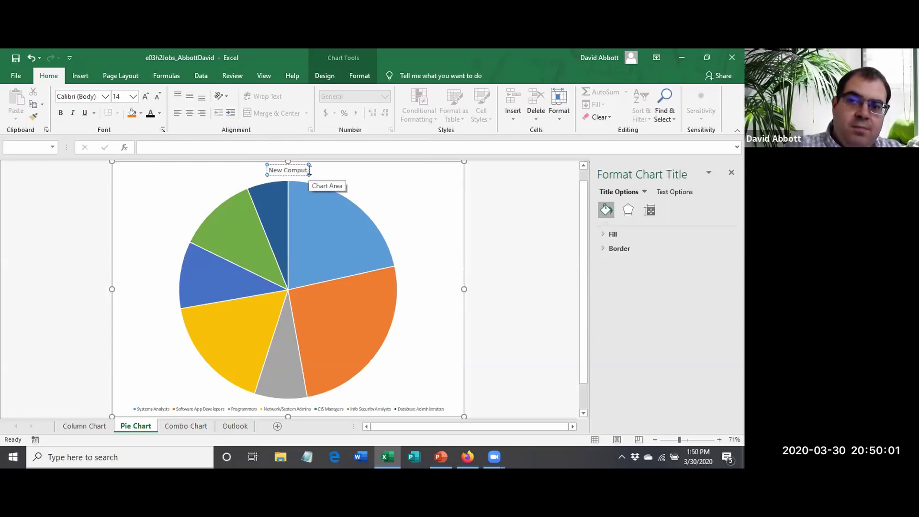
type("er-Rel")
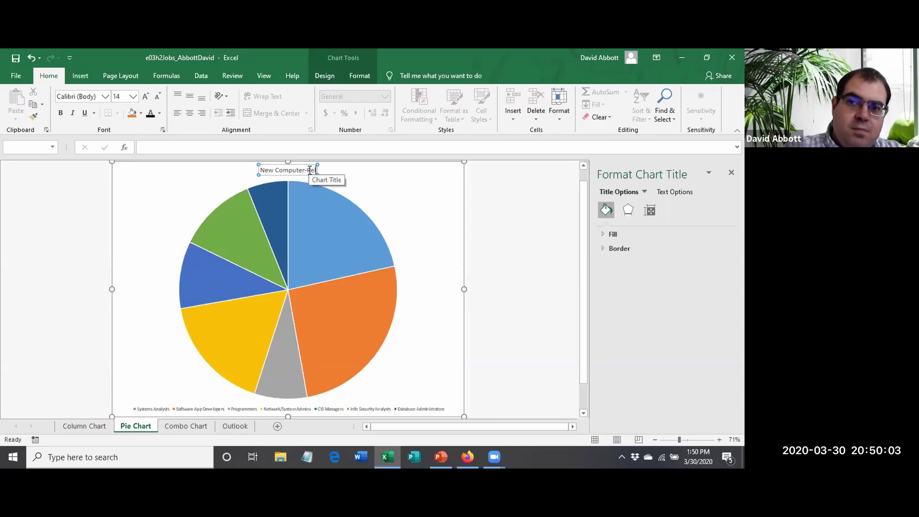
type("ated Jobs by 2020")
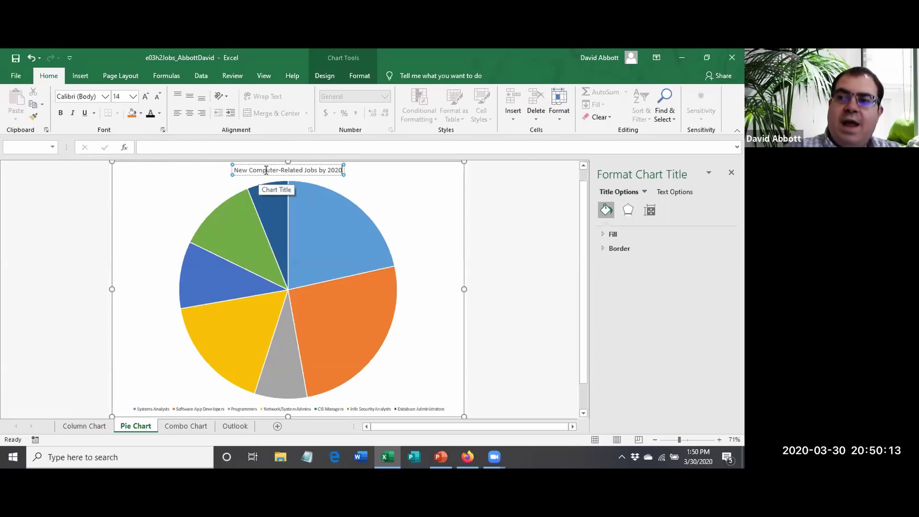
left_click(47, 232)
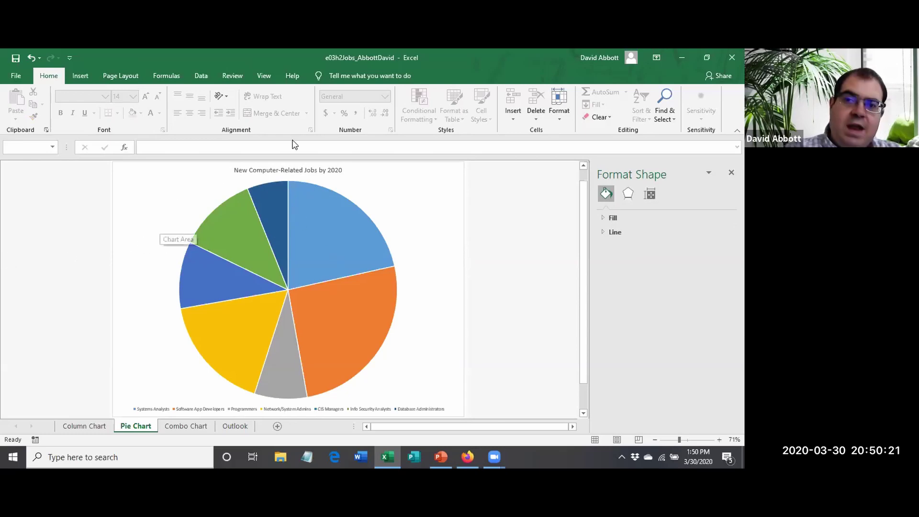
Format the pie chart's title in bold, 18 pt, with the black theme font color.
left_click(269, 165)
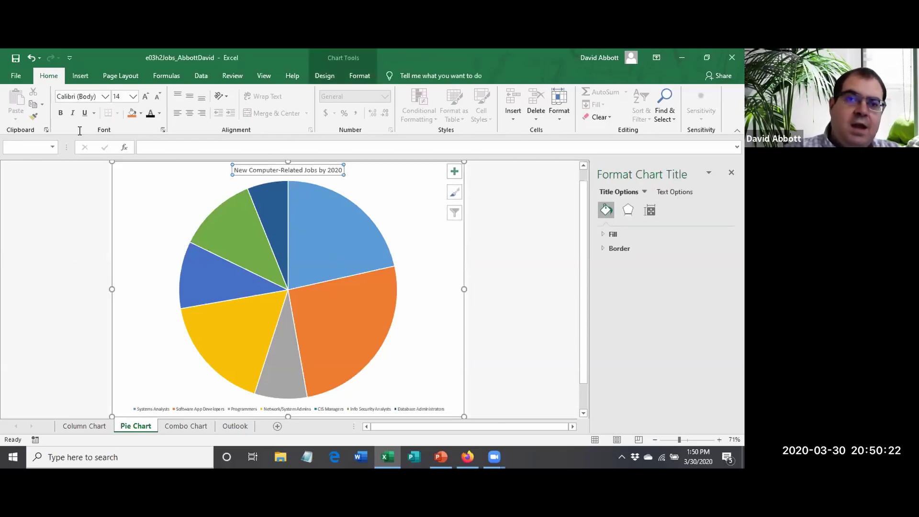
left_click(61, 113)
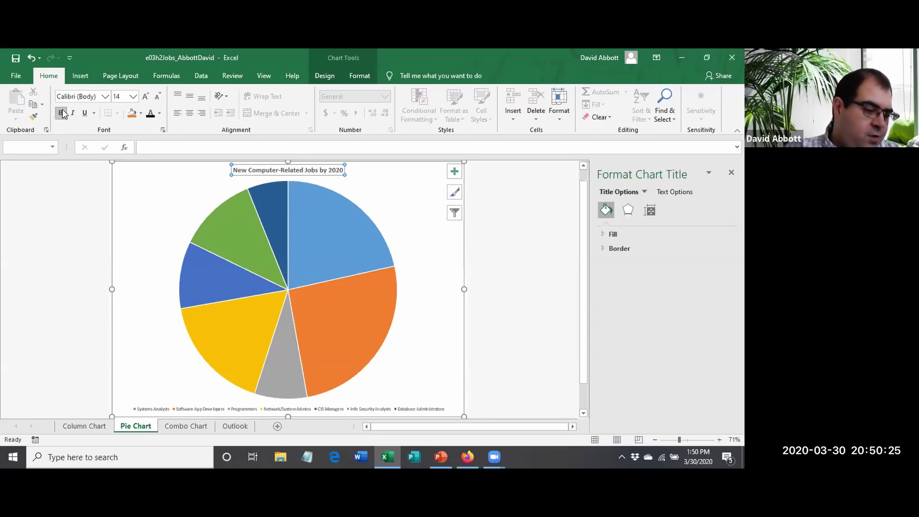
left_click(133, 96)
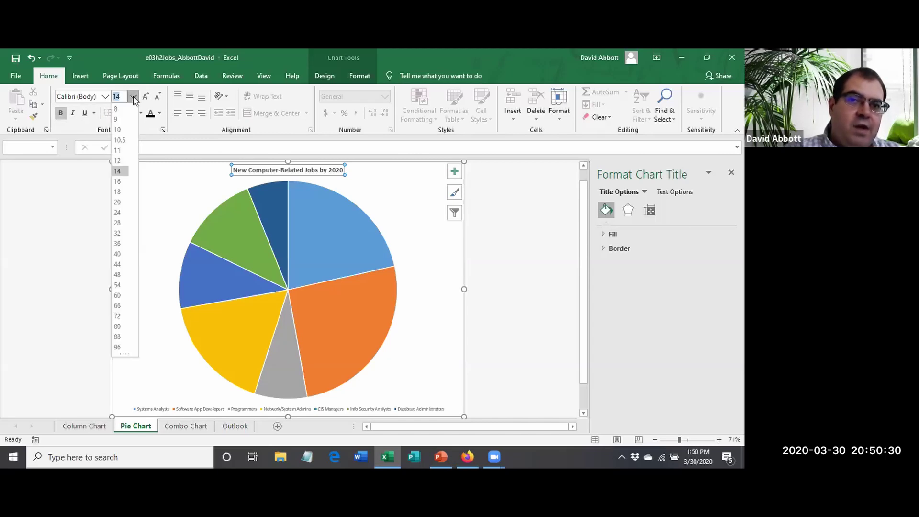
left_click(117, 192)
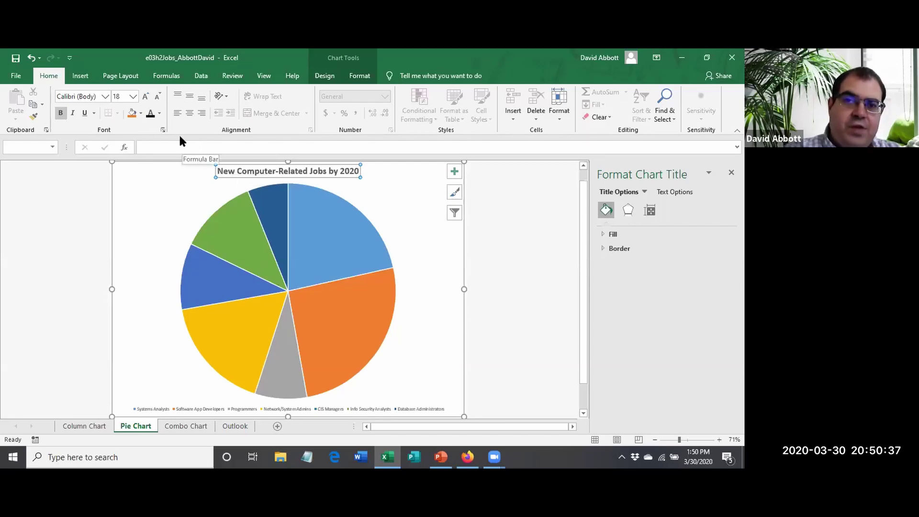
left_click(158, 114)
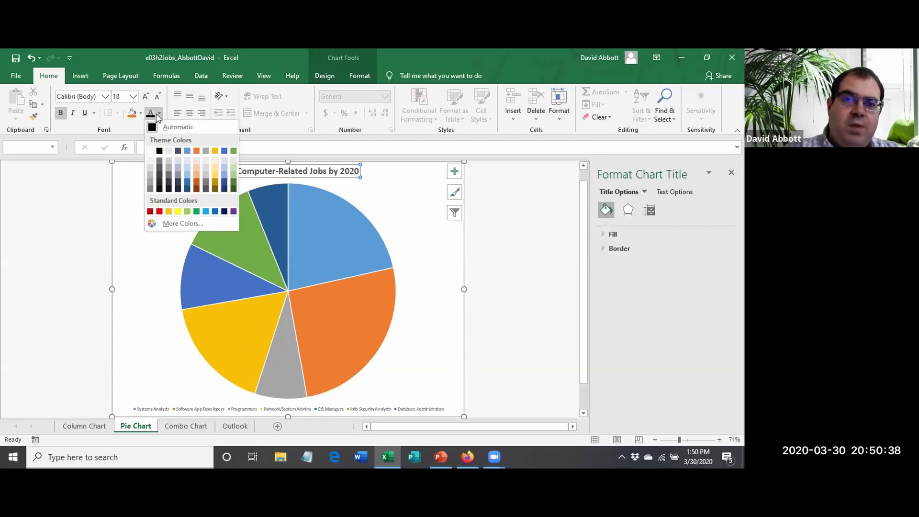
left_click(159, 150)
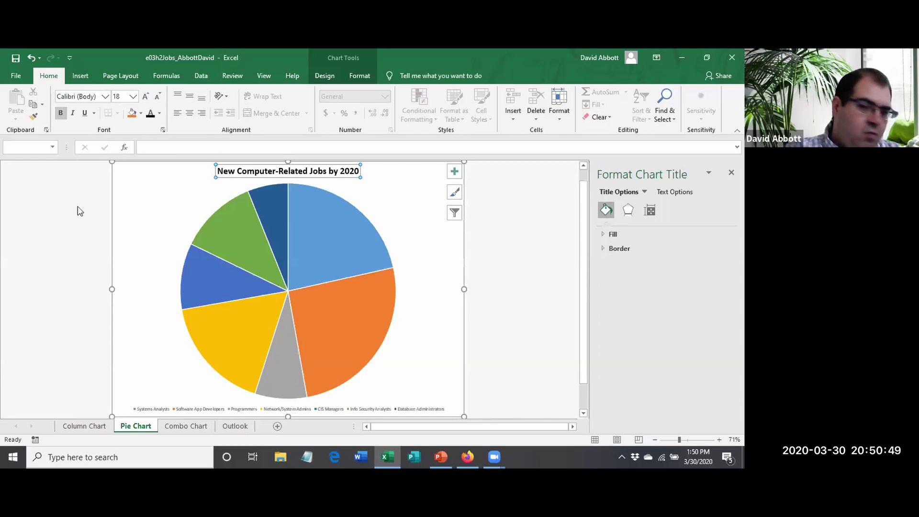
left_click(74, 356)
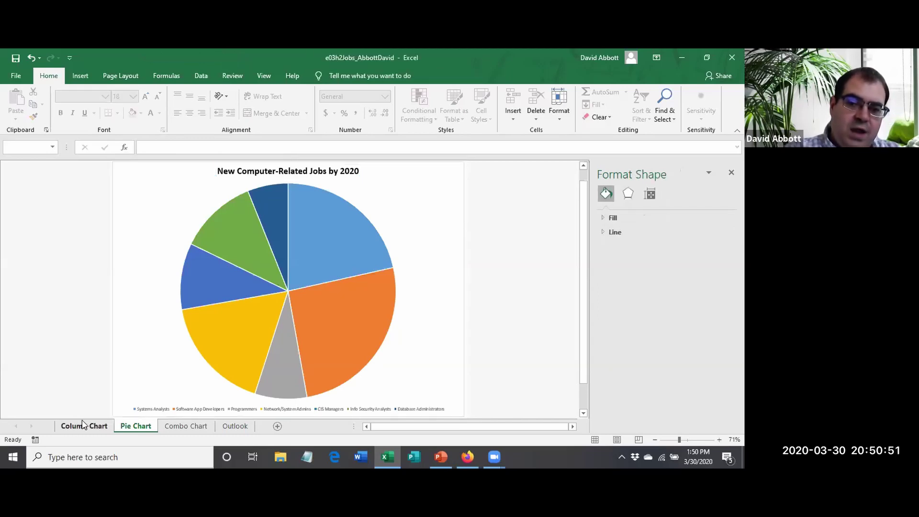
On the Column Chart sheet, replace the placeholder title with "Number of Computer-Related Jobs 2010 and 2020".
left_click(82, 424)
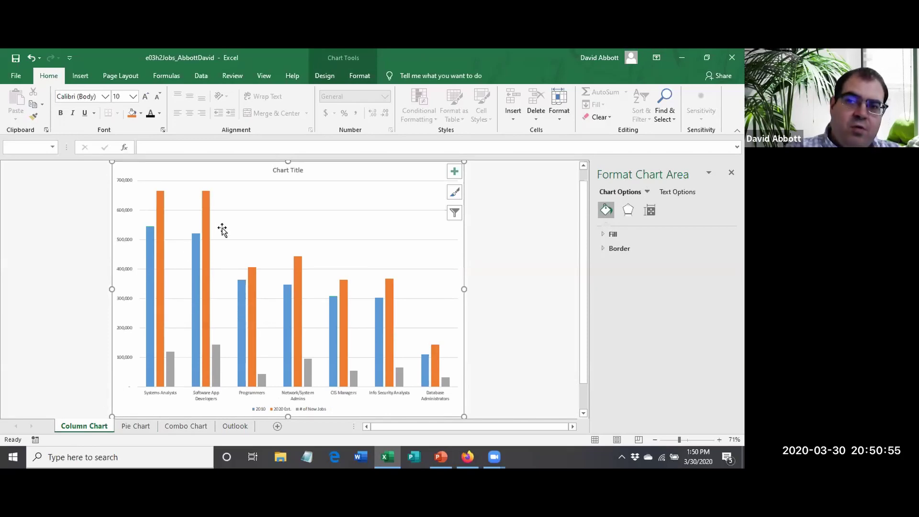
left_click(278, 171)
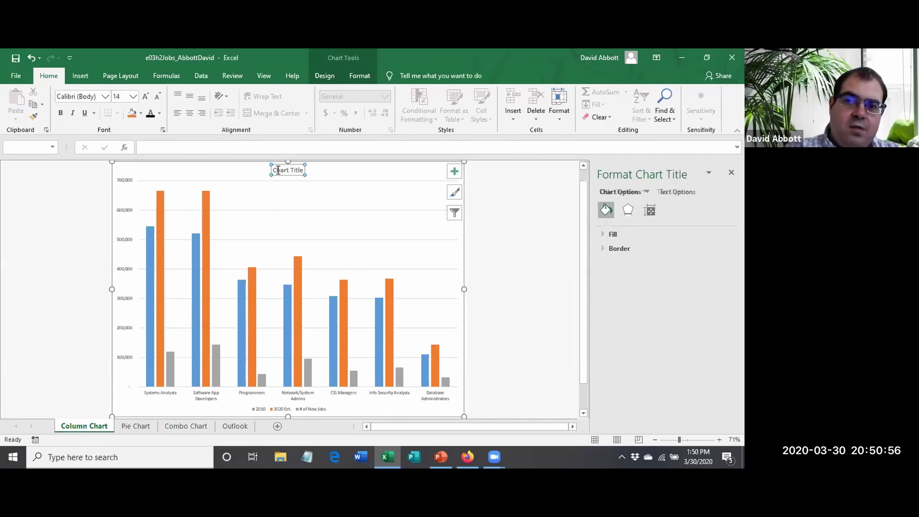
left_click(199, 147)
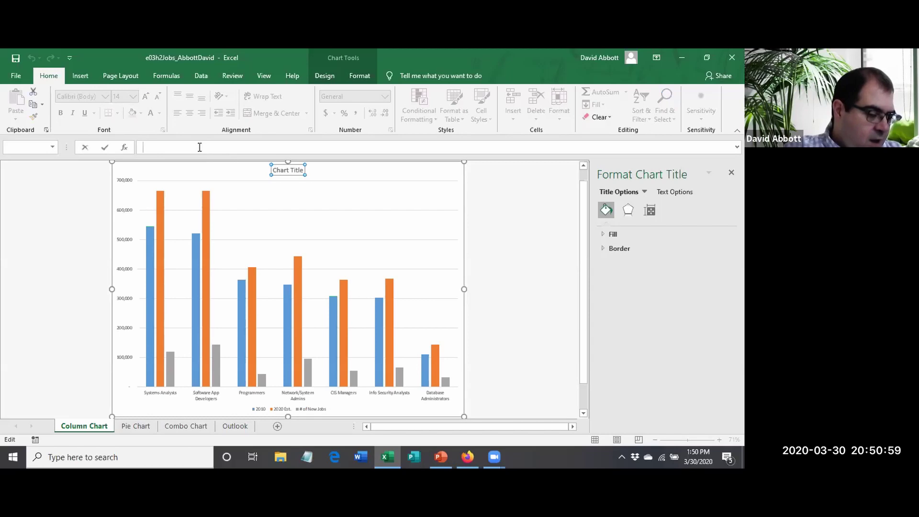
type("Number")
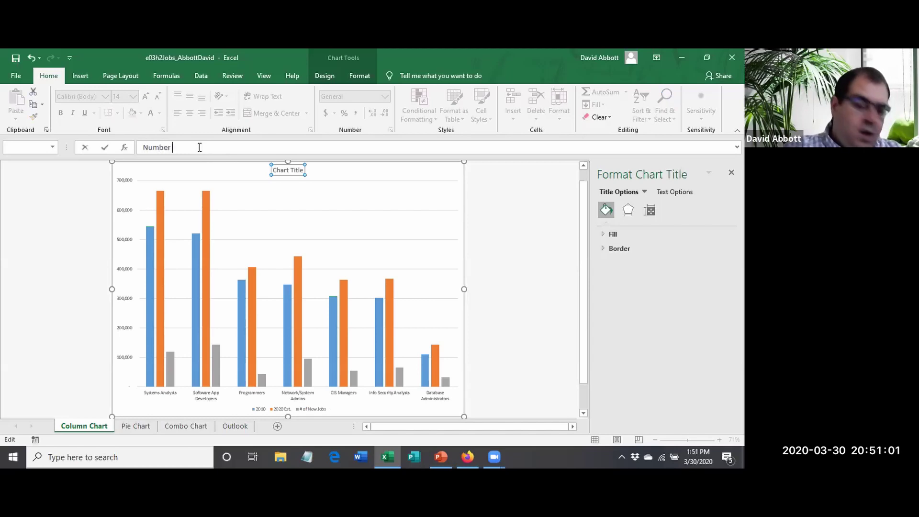
type(" of Com")
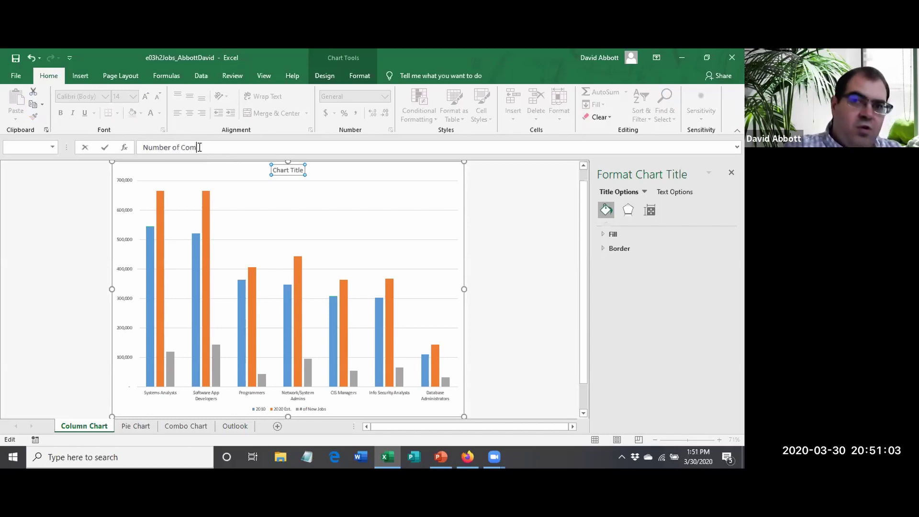
type("puter-Realted===")
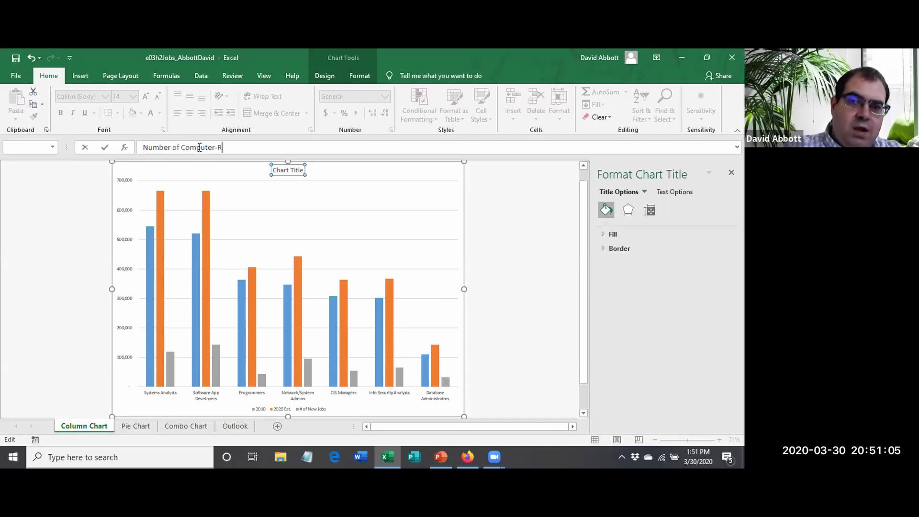
key("BackSpace")
key("BackSpace")
key("BackSpace")
key("BackSpace")
key("BackSpace")
key("BackSpace")
key("BackSpace")
key("BackSpace")
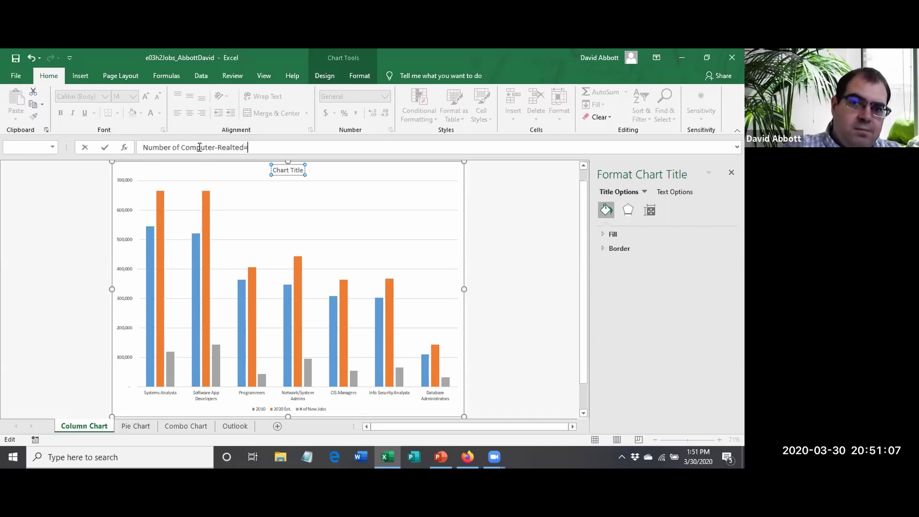
type("lated ")
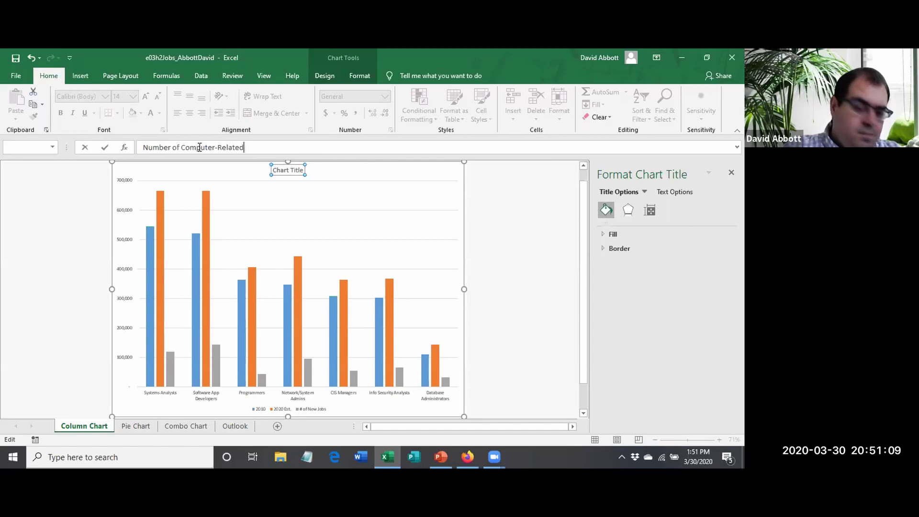
type("J")
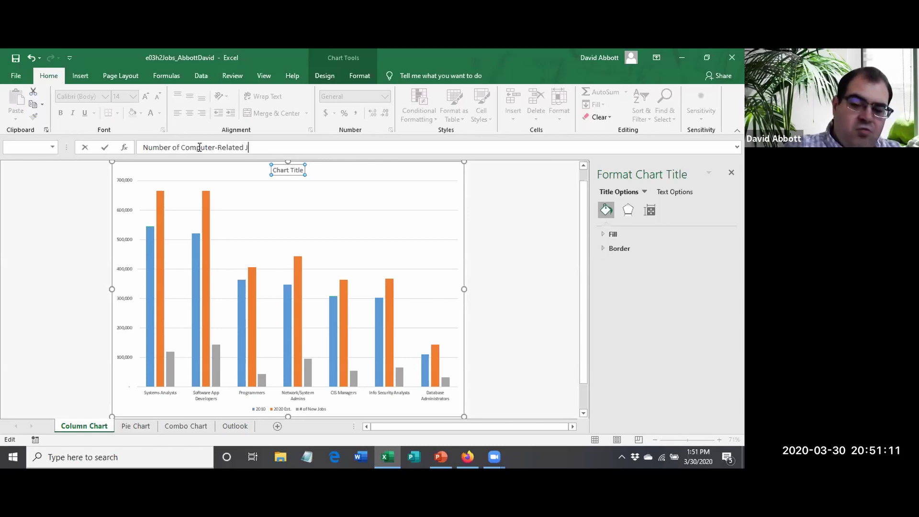
type("obs 2010 and 2010")
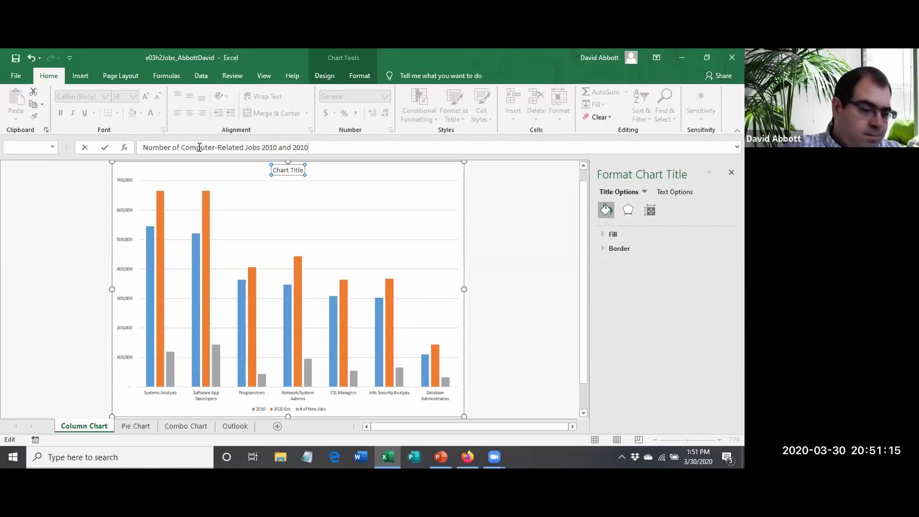
key("BackSpace")
key("BackSpace")
type("20")
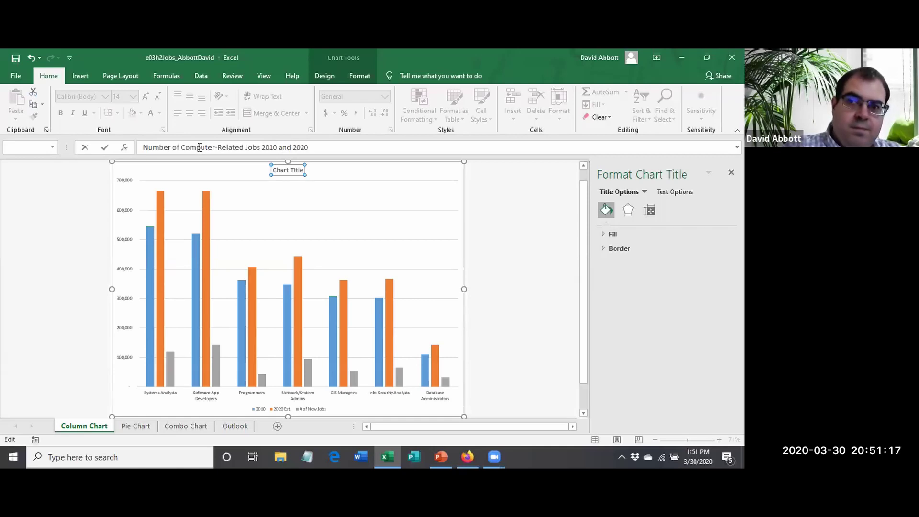
key("Return")
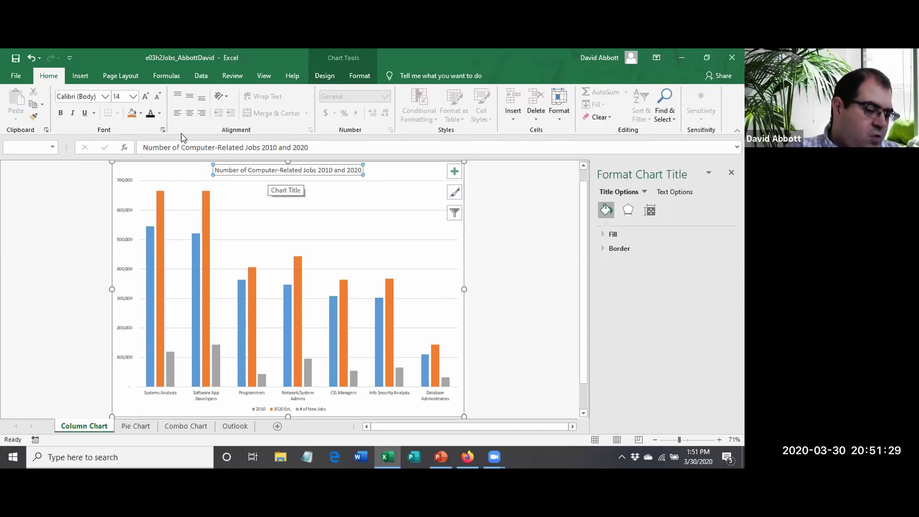
Format the column chart's title in bold, 18 pt, with the black theme font color.
left_click(60, 112)
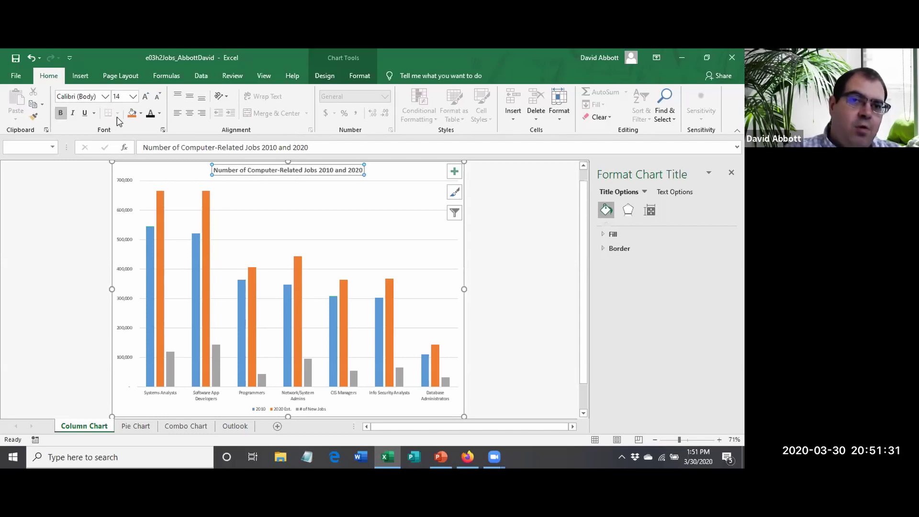
left_click(133, 98)
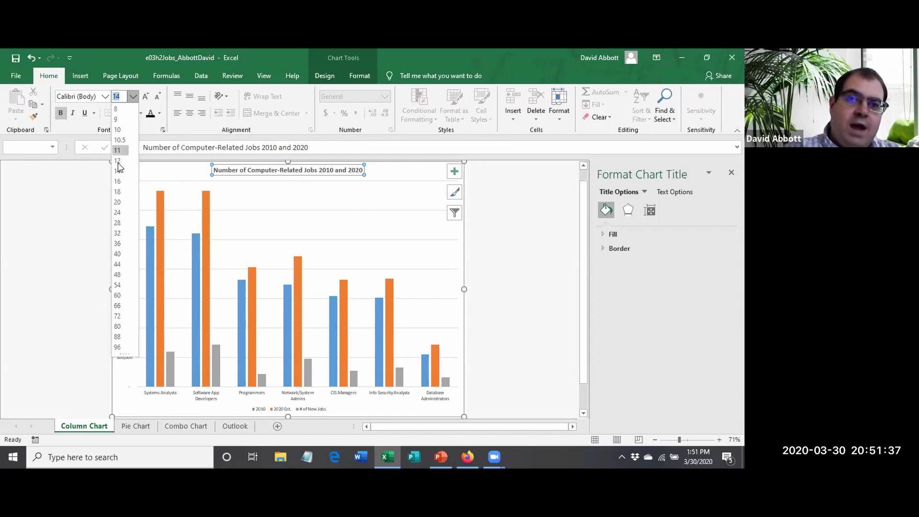
left_click(119, 192)
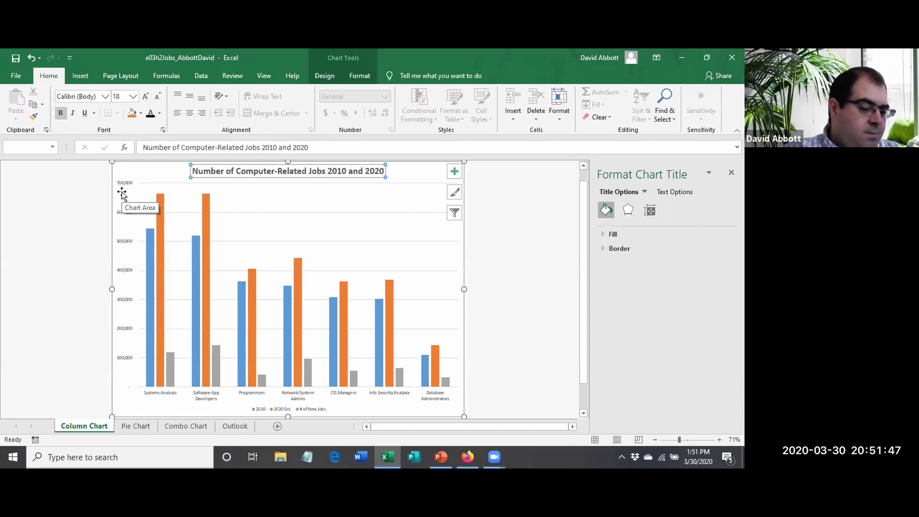
left_click(159, 115)
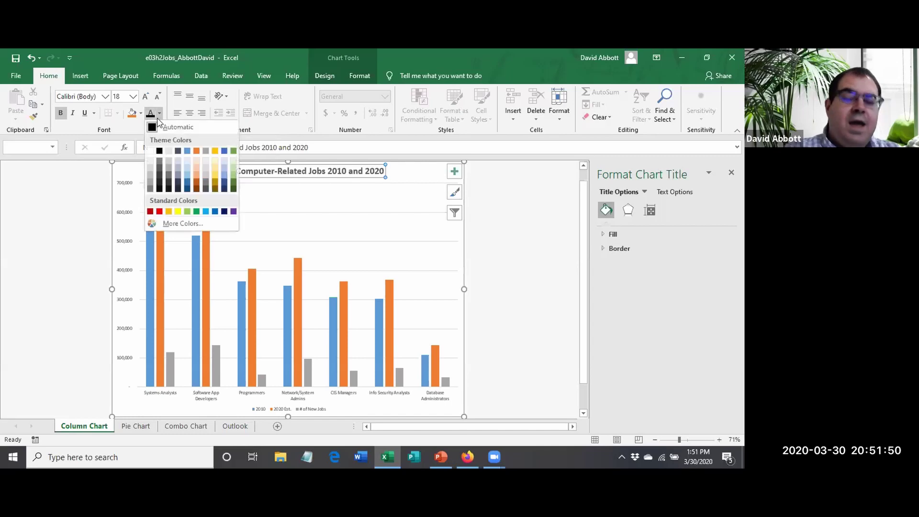
left_click(160, 151)
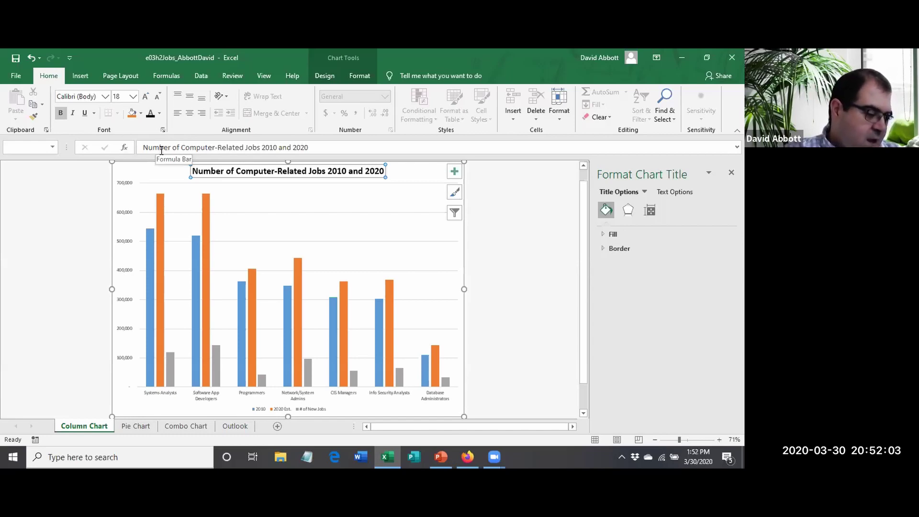
left_click(33, 237)
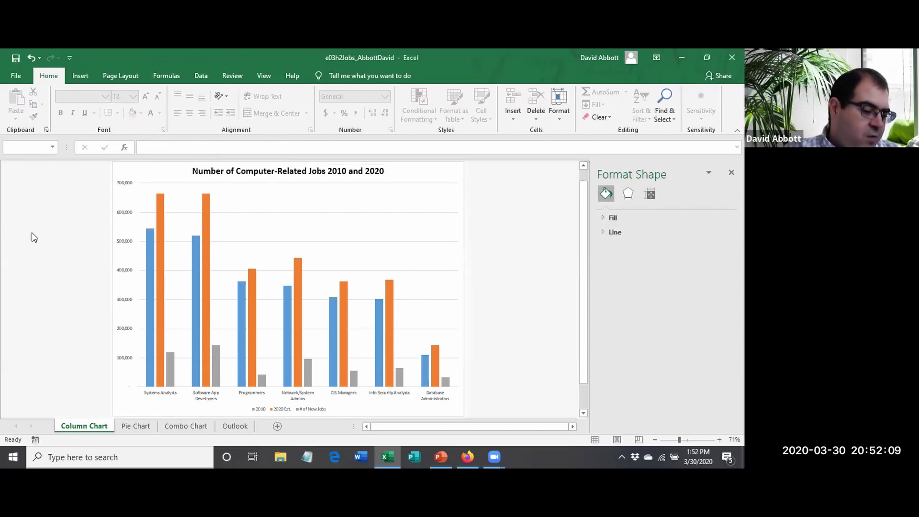
On the Outlook sheet, replace the stacked bar chart's placeholder title with "Projected Number of Jobs by 2020".
left_click(248, 430)
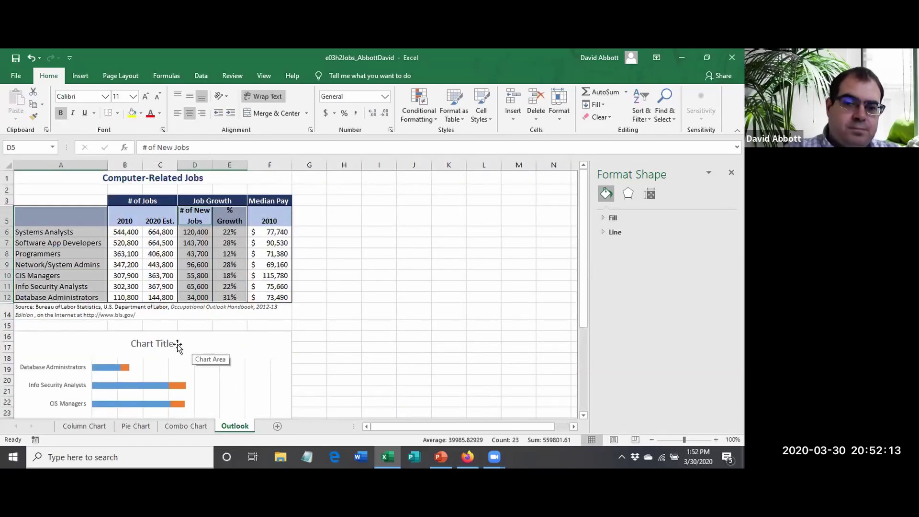
scroll(152, 345, "down", 3)
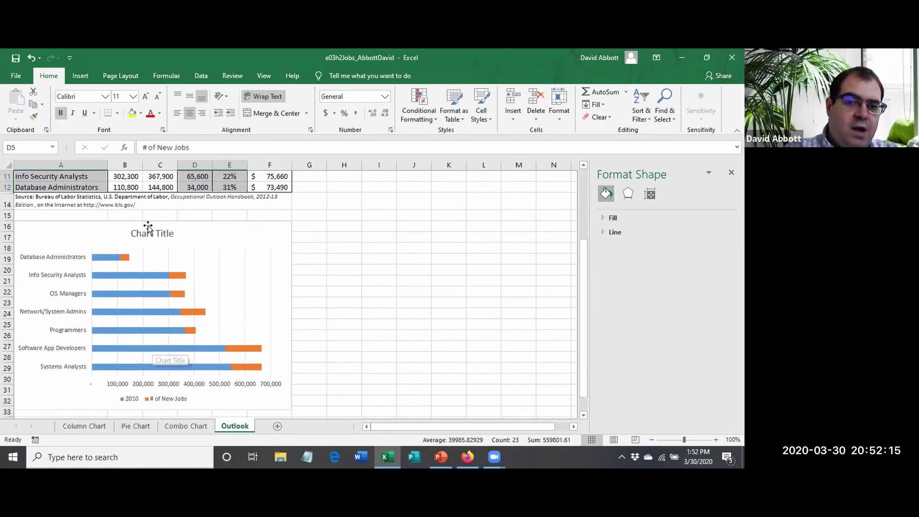
left_click(149, 230)
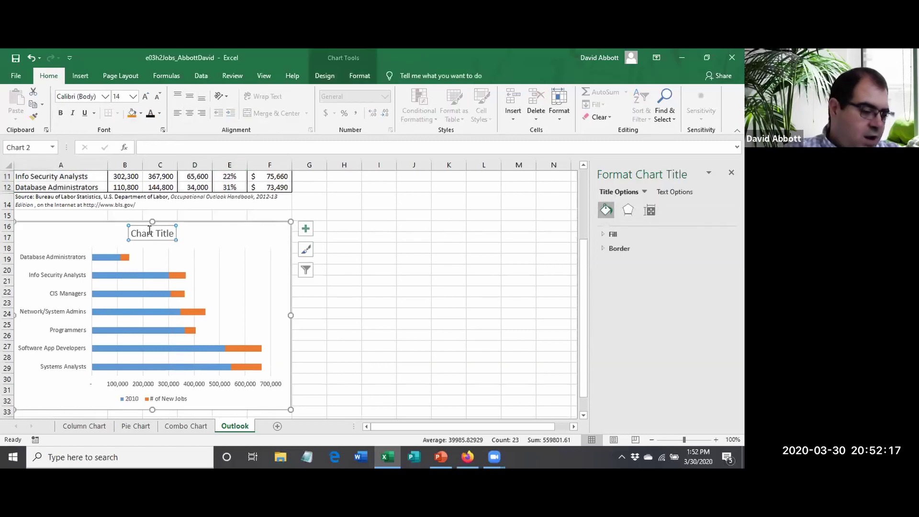
left_click(167, 146)
type("Projec")
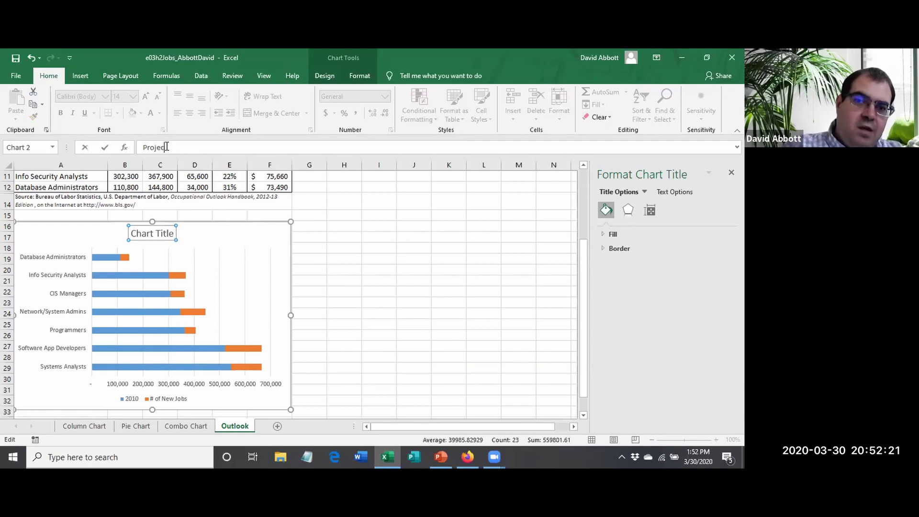
type("ted Nub")
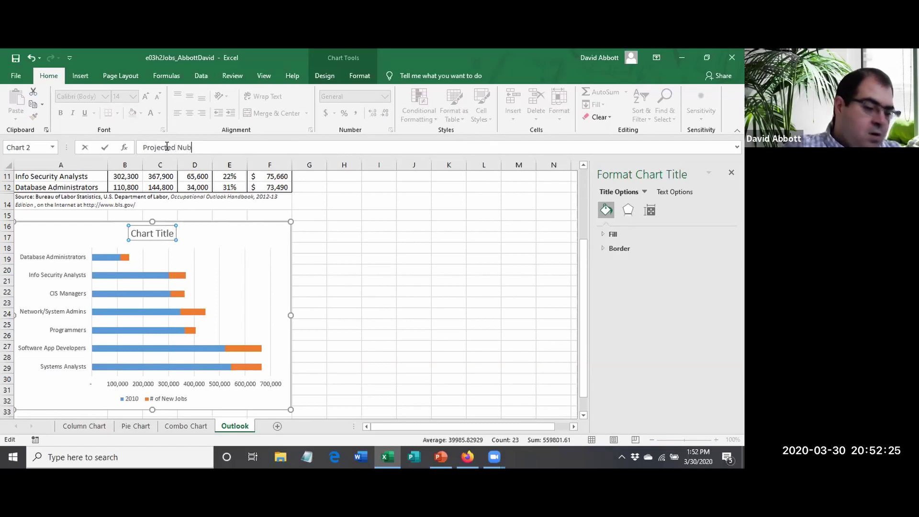
key("BackSpace")
type("mber")
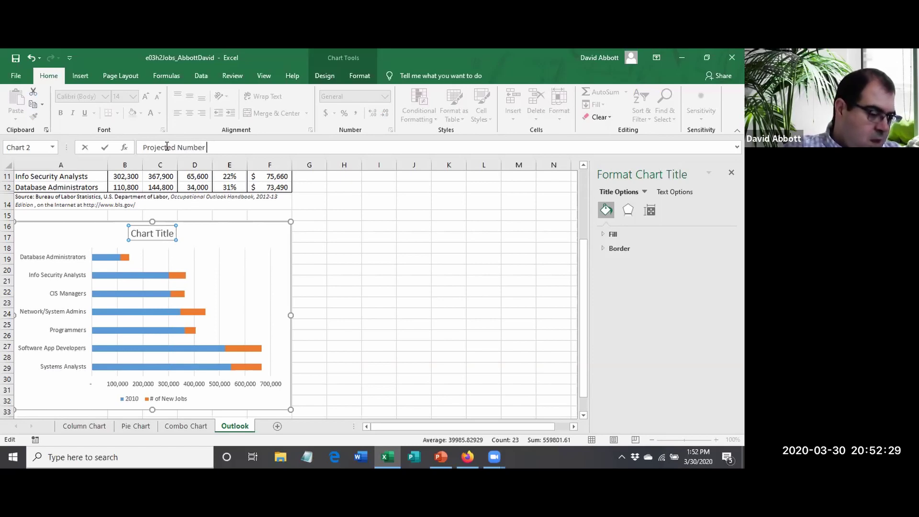
type(" of ")
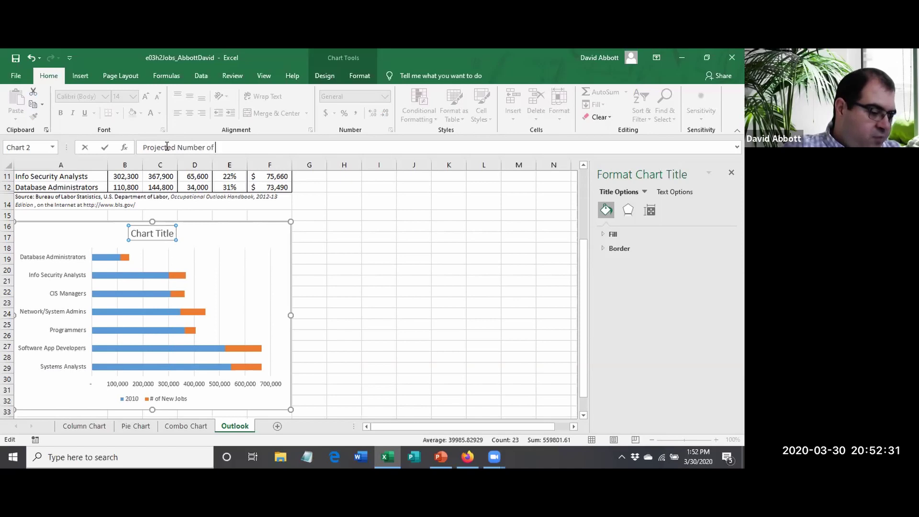
type("Jobs by ")
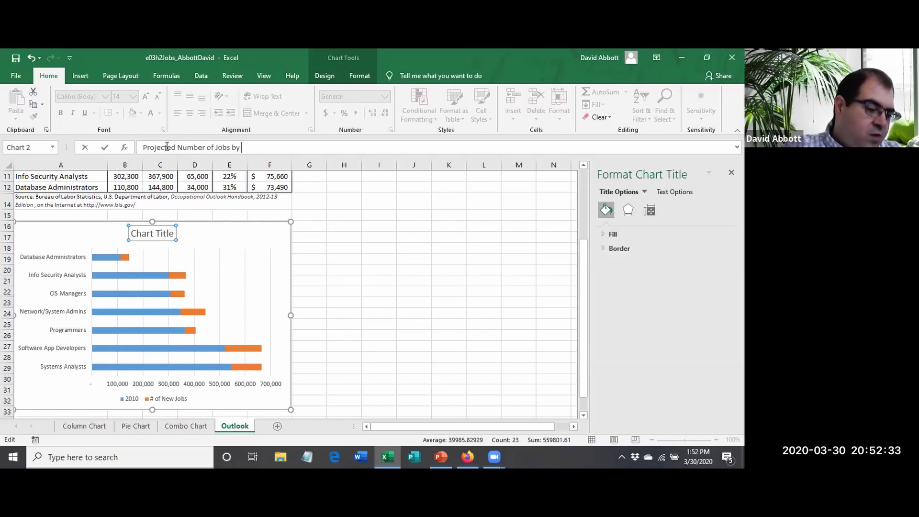
type("2020")
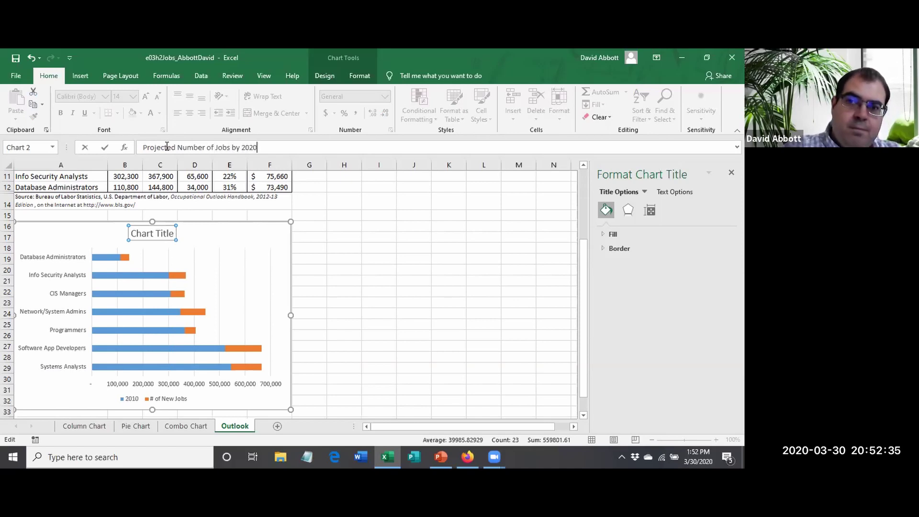
key("Return")
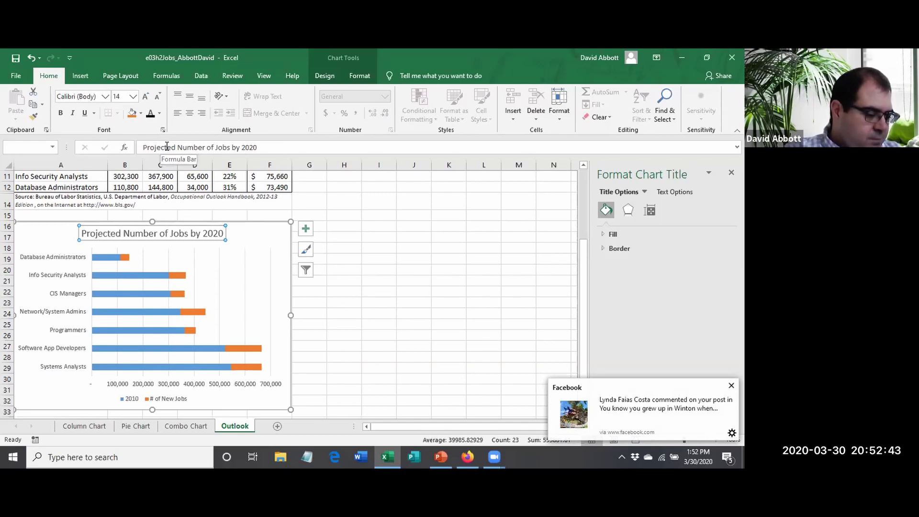
Format the stacked bar chart's title in bold with the standard Dark Blue font color.
left_click(61, 113)
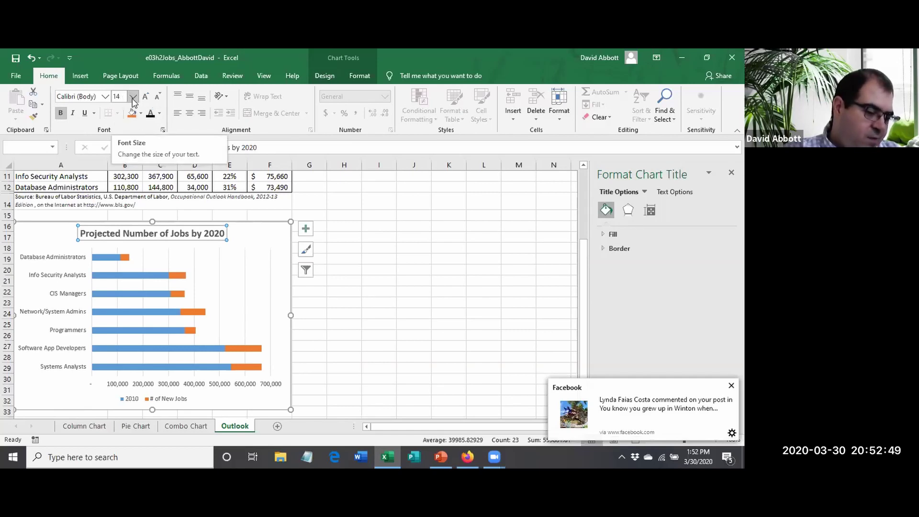
left_click(160, 113)
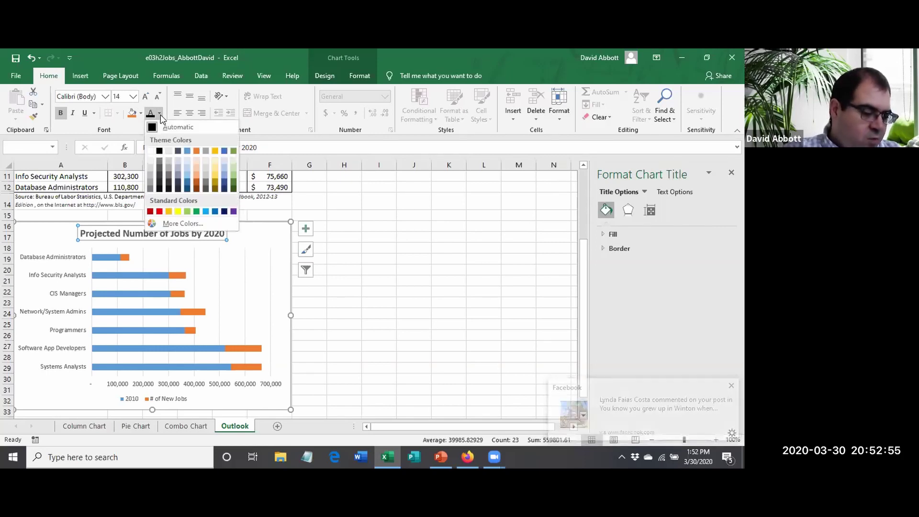
left_click(224, 212)
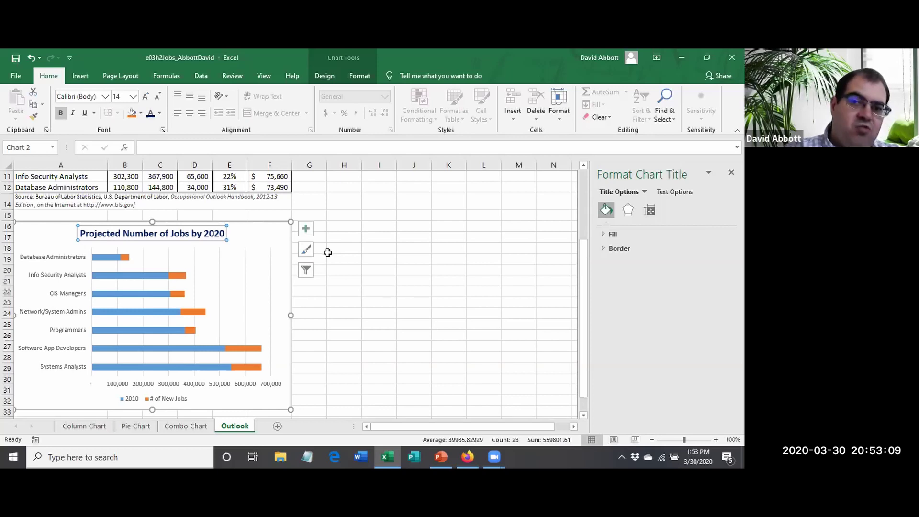
scroll(327, 251, "up", 4)
left_click(174, 180)
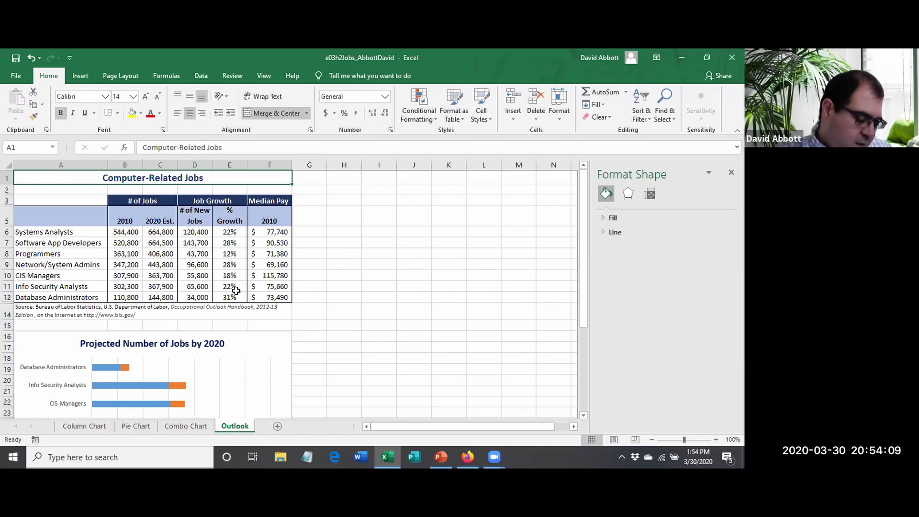
left_click_drag(236, 291, 291, 353)
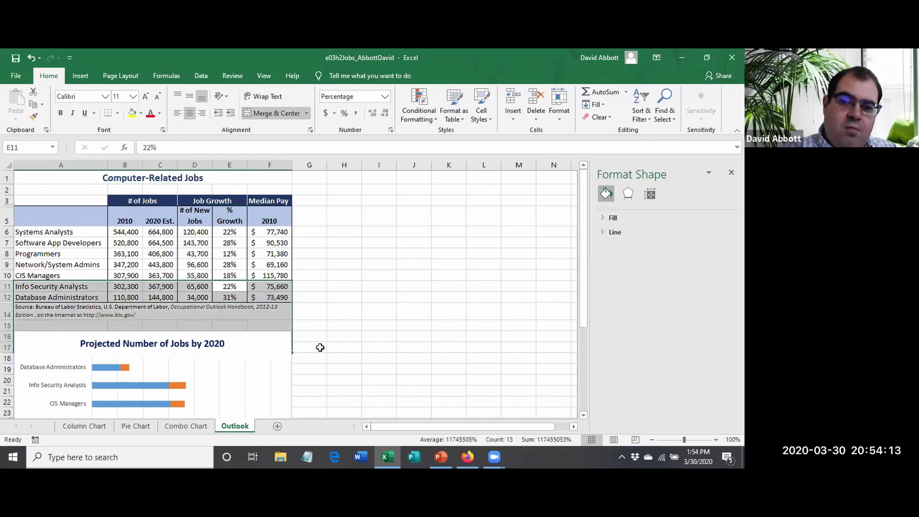
left_click(318, 345)
scroll(318, 345, "down", 3)
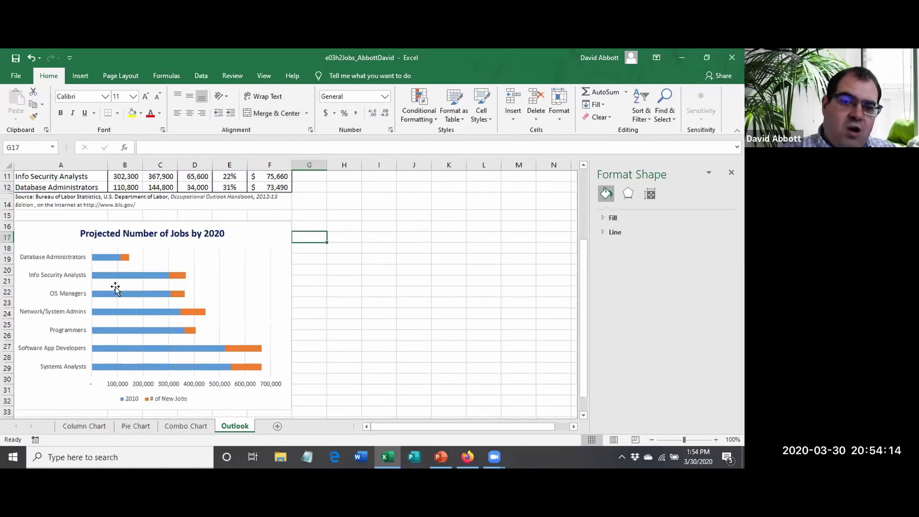
Add a primary vertical axis title to the stacked bar chart and set its text to "Job Titles".
left_click(29, 232)
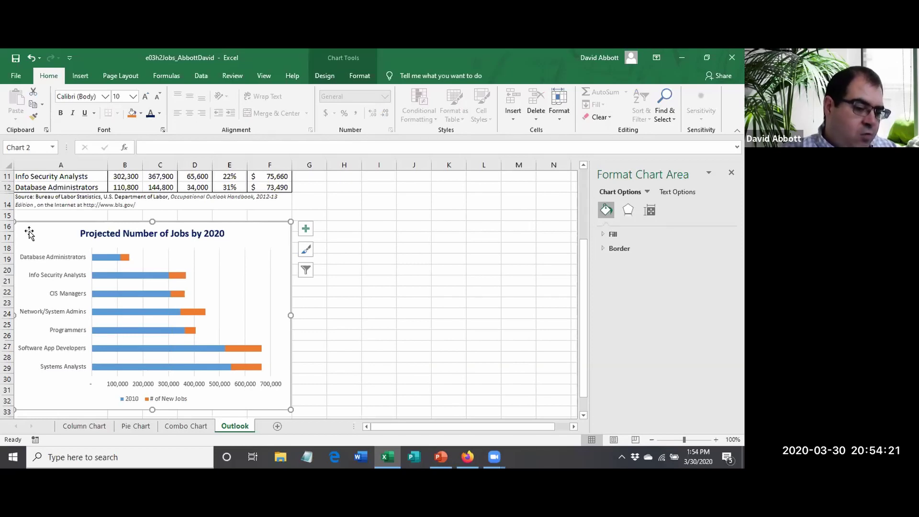
left_click(306, 230)
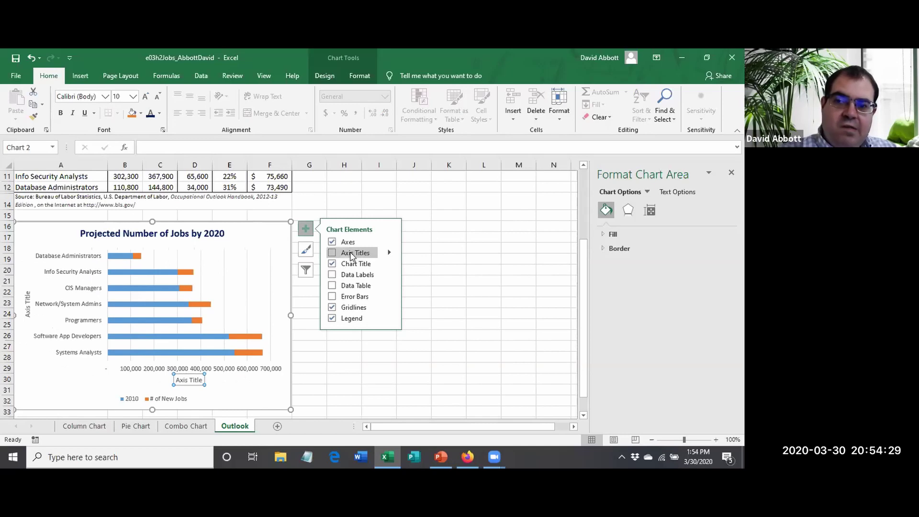
left_click(390, 253)
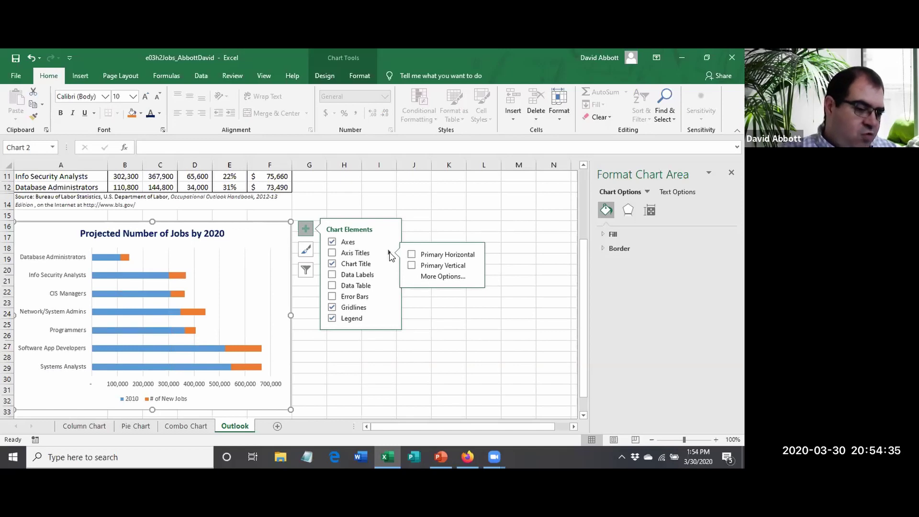
left_click(411, 265)
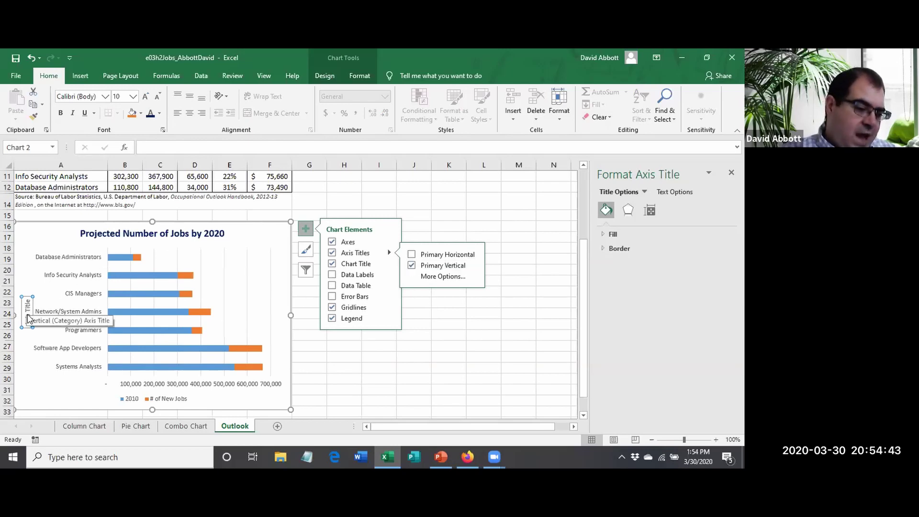
left_click(187, 147)
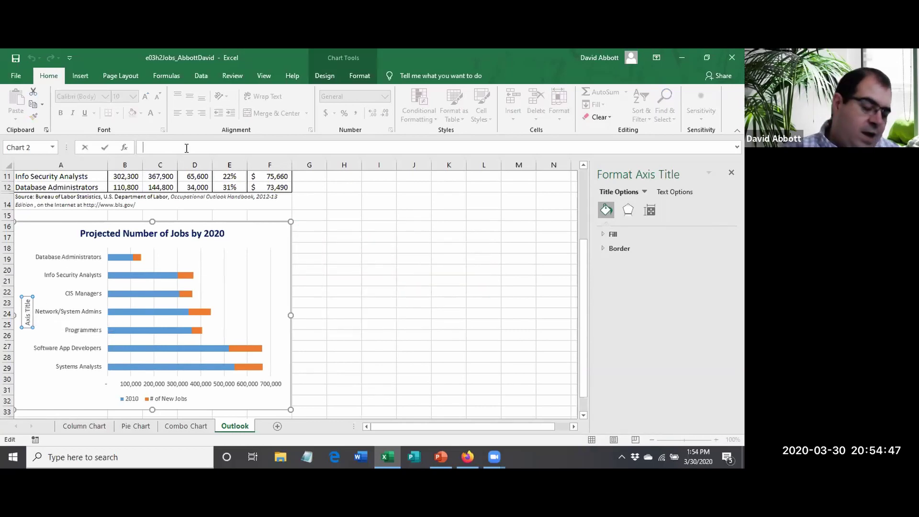
type("Job Titles")
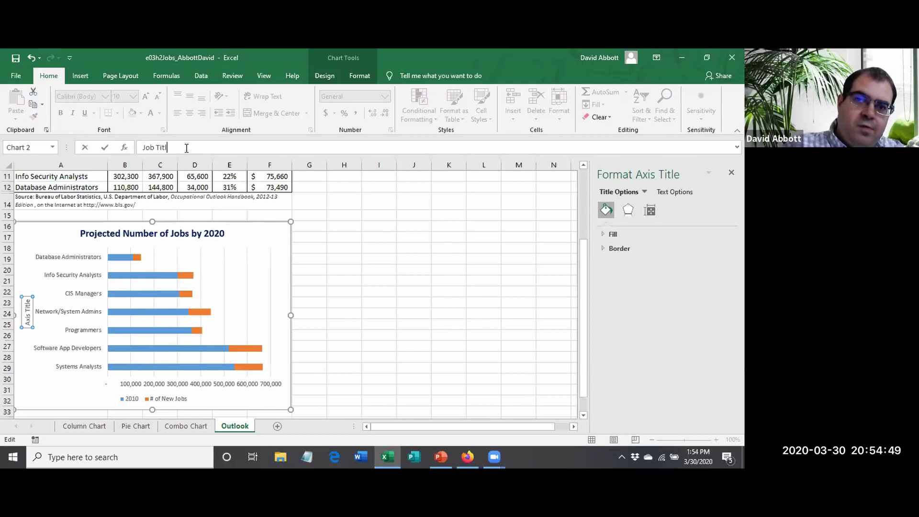
key("Return")
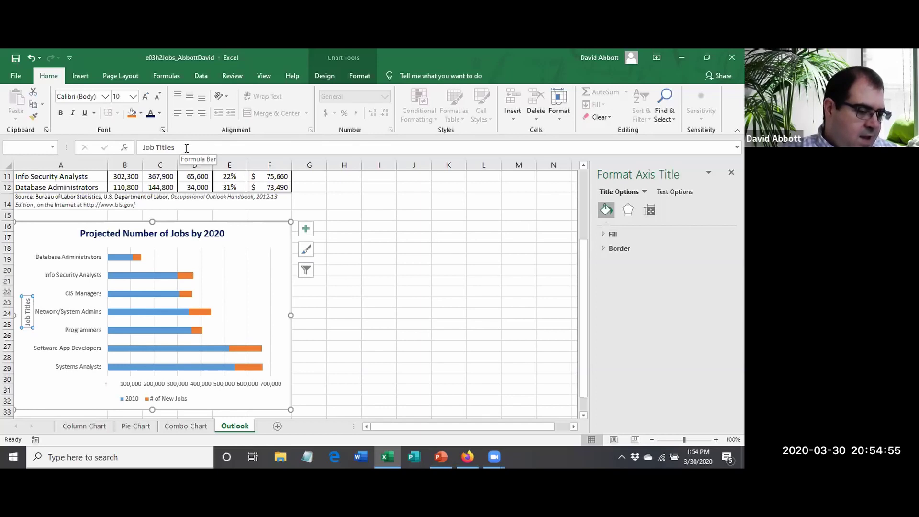
Apply the standard Dark Blue font color to the stacked bar chart's vertical axis title.
left_click(160, 113)
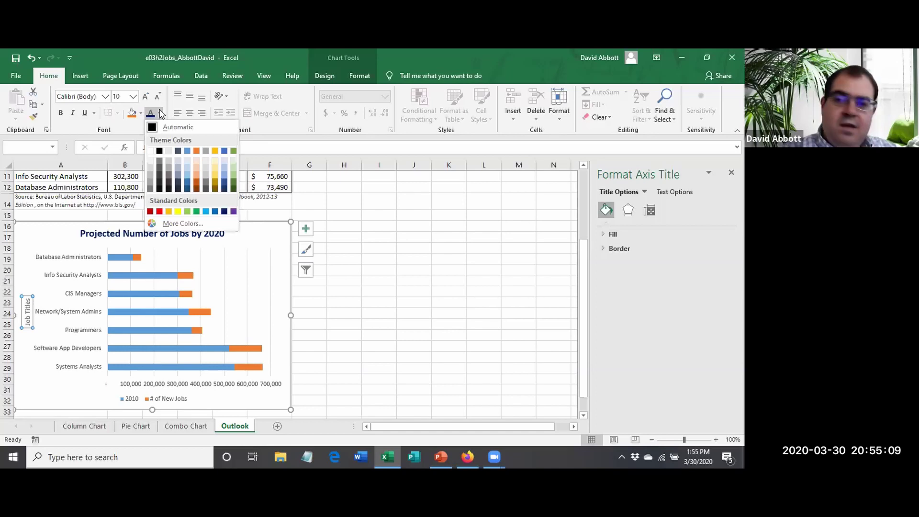
left_click(161, 113)
left_click(160, 113)
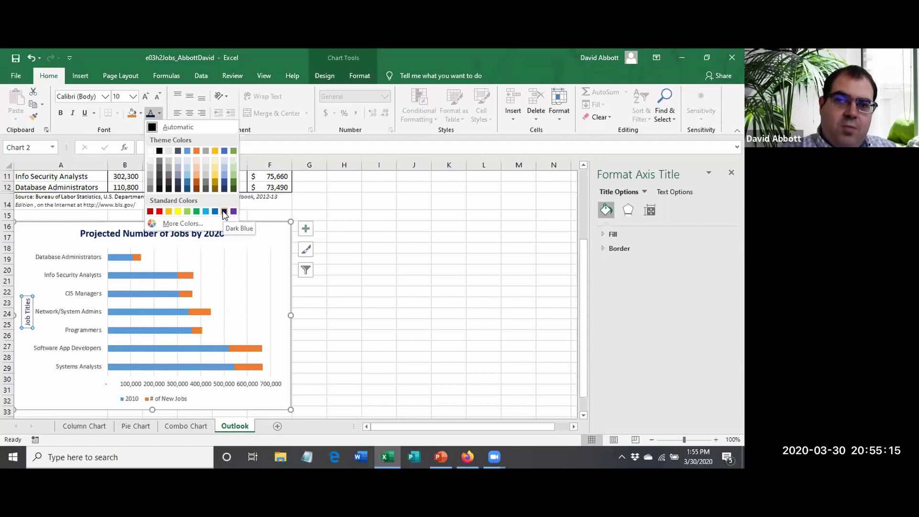
left_click(224, 211)
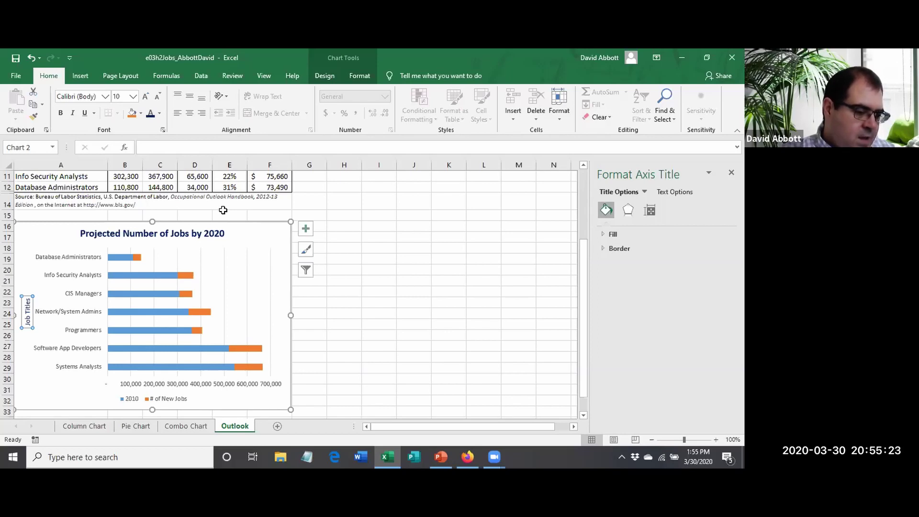
left_click(223, 213)
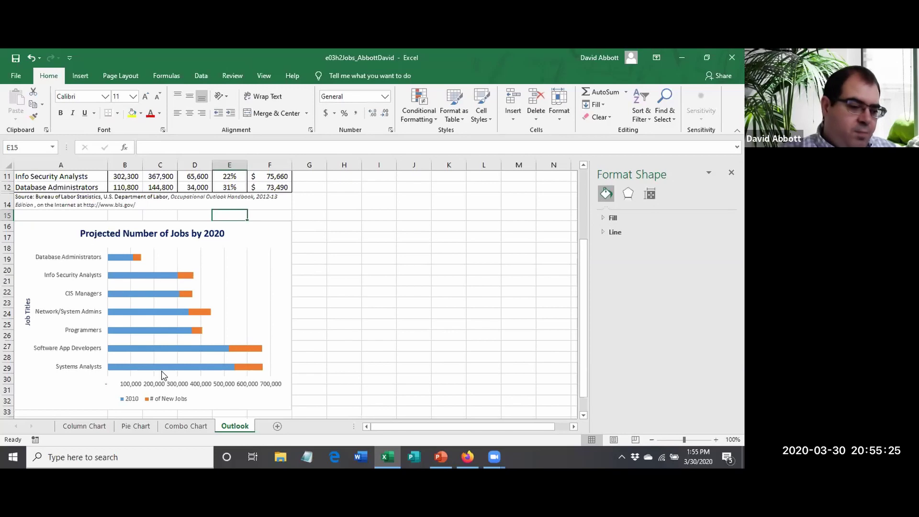
Set the display units of the stacked bar chart's horizontal value axis to Thousands.
left_click(138, 386)
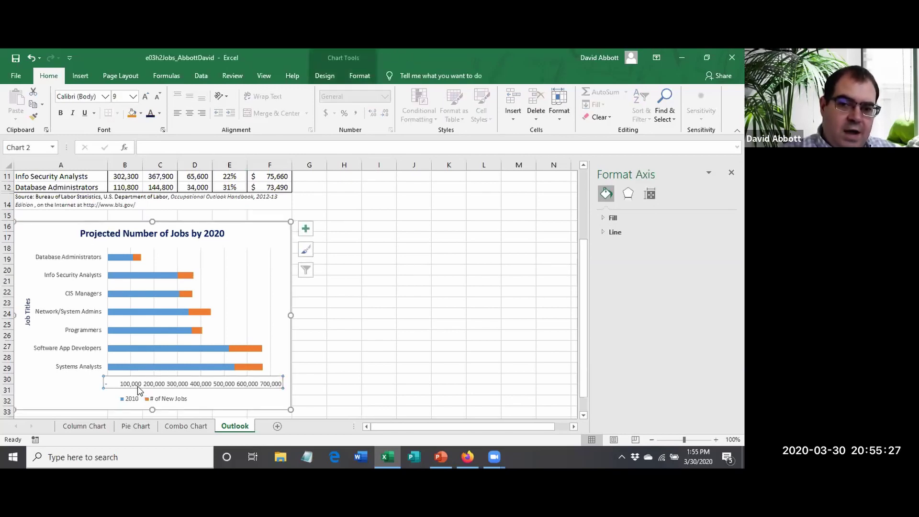
left_click(71, 398)
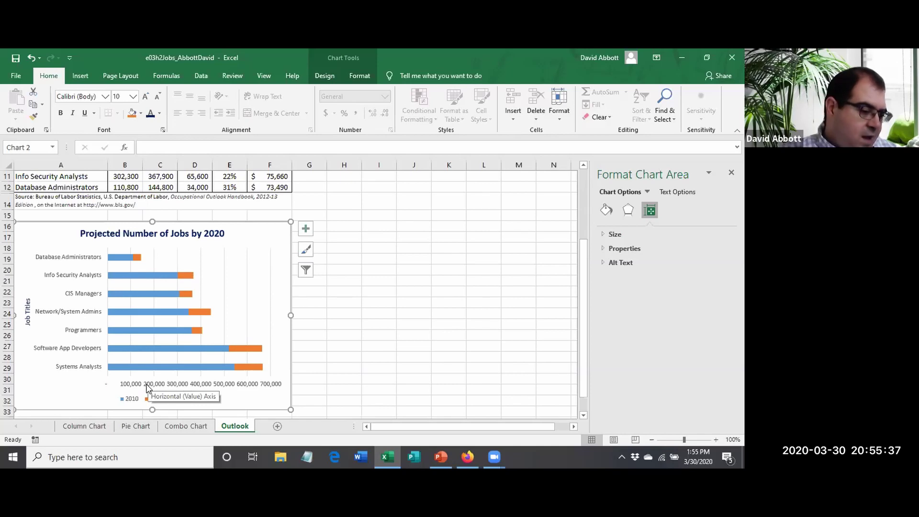
left_click(147, 388)
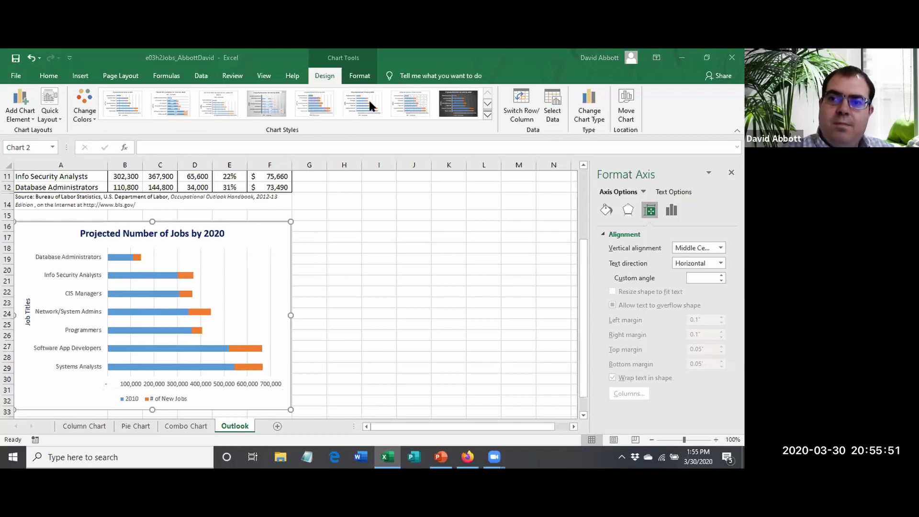
left_click(670, 215)
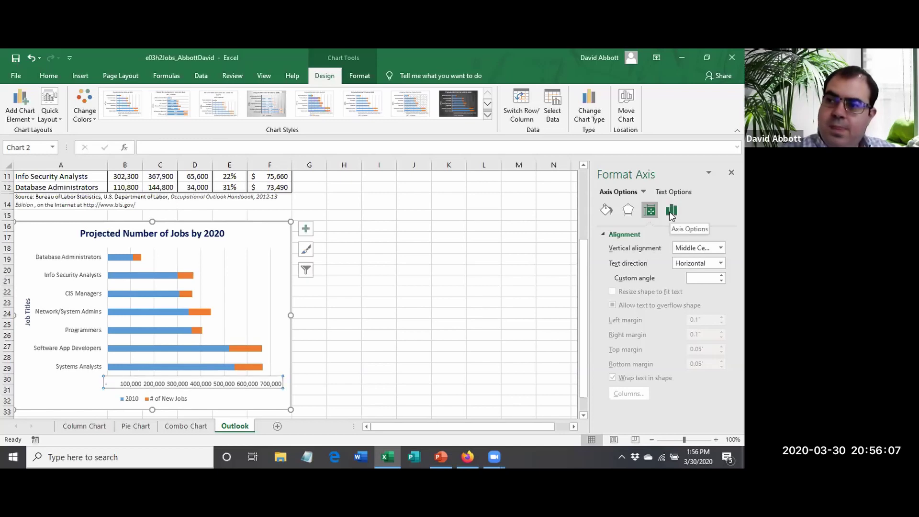
left_click(671, 211)
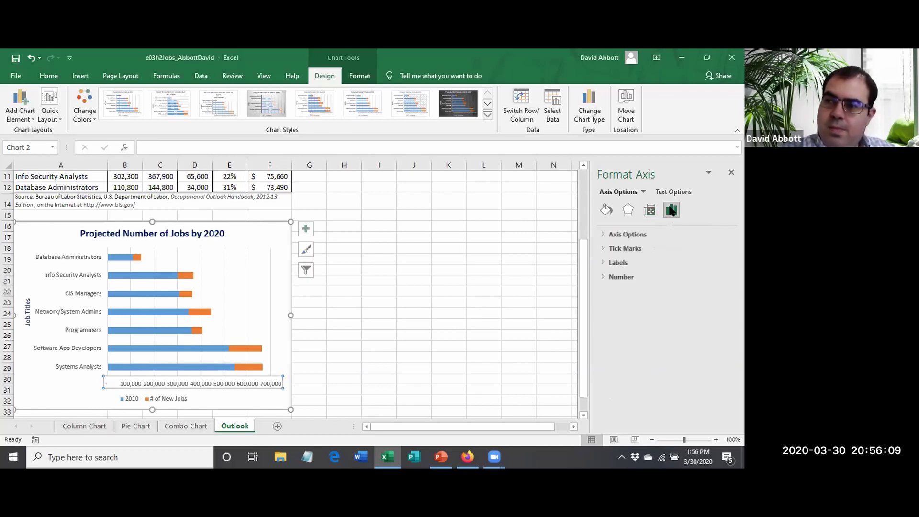
left_click(624, 277)
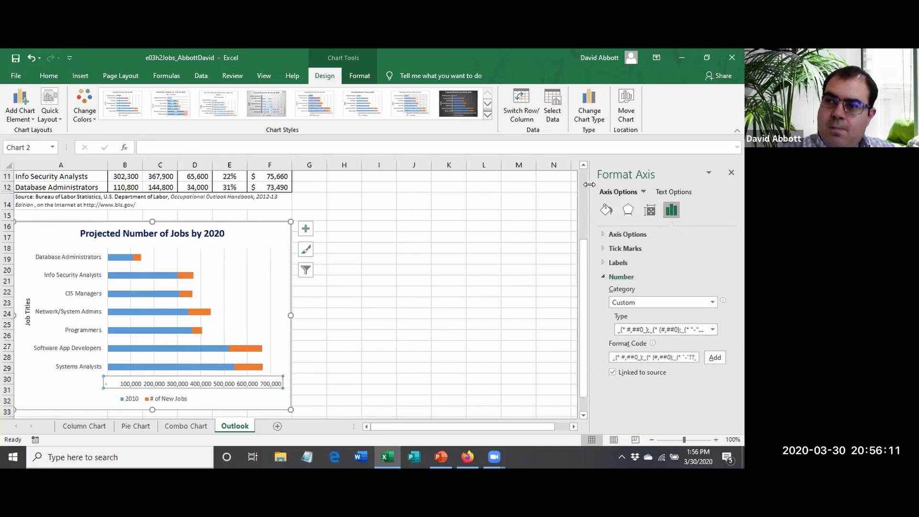
left_click(606, 262)
left_click(601, 234)
scroll(624, 311, "down", 1)
scroll(624, 311, "up", 1)
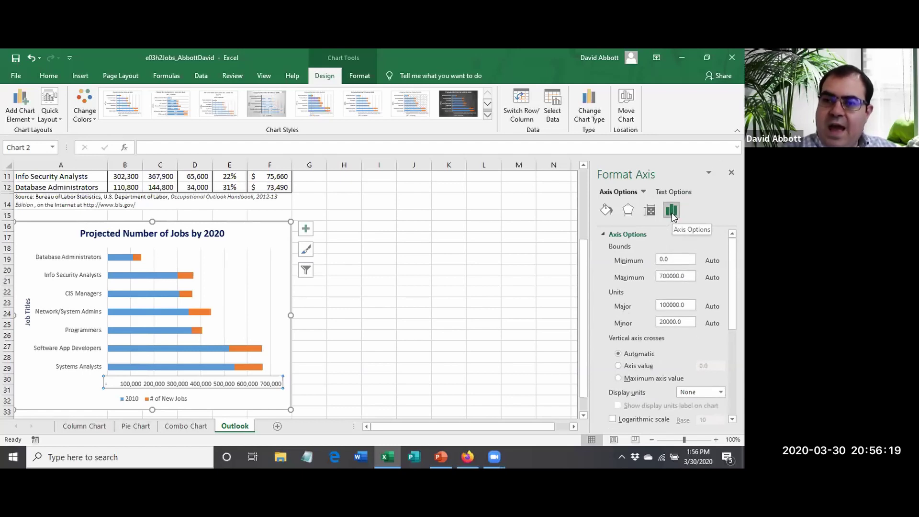
scroll(610, 307, "down", 1)
scroll(611, 308, "down", 4)
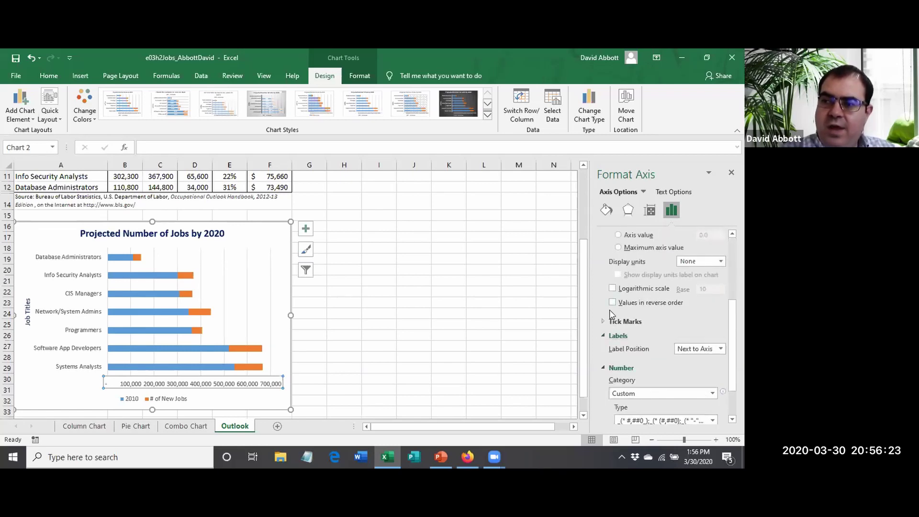
scroll(631, 268, "up", 2)
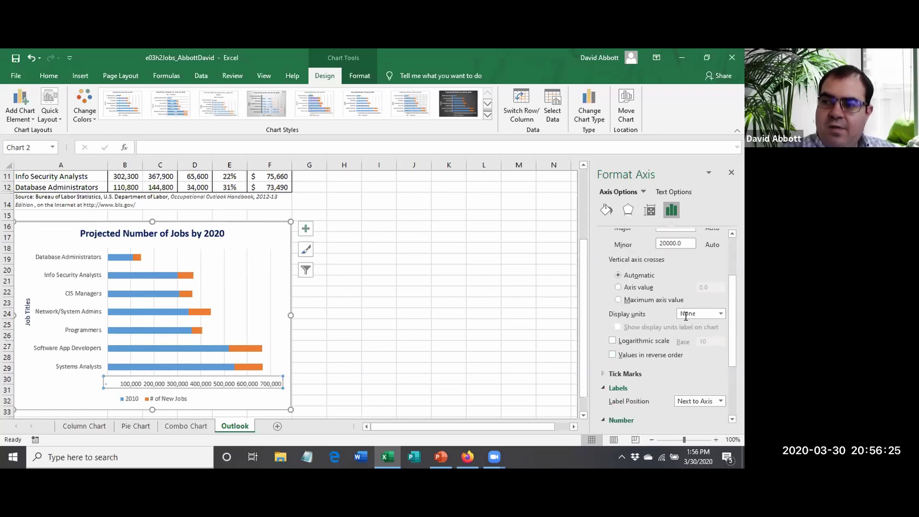
left_click(716, 314)
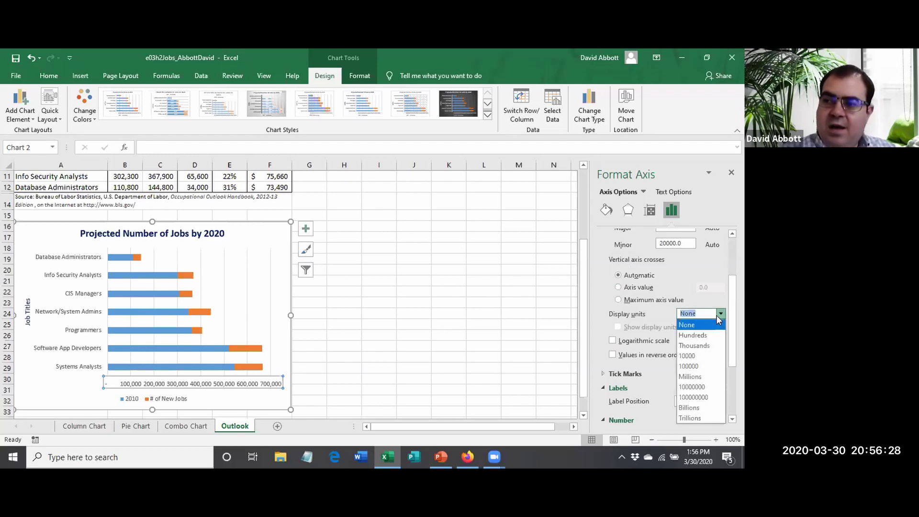
left_click(704, 348)
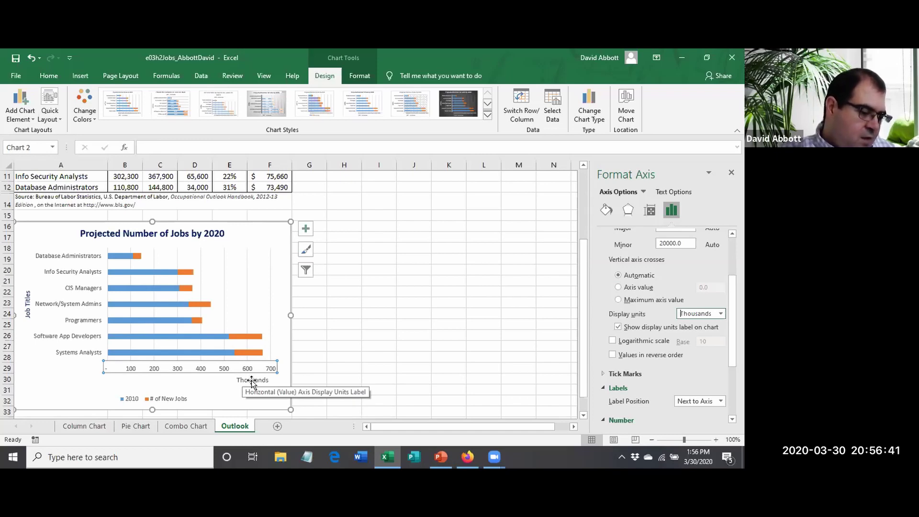
Apply the standard Dark Blue font color to the value axis's display units label and save the workbook.
left_click(49, 75)
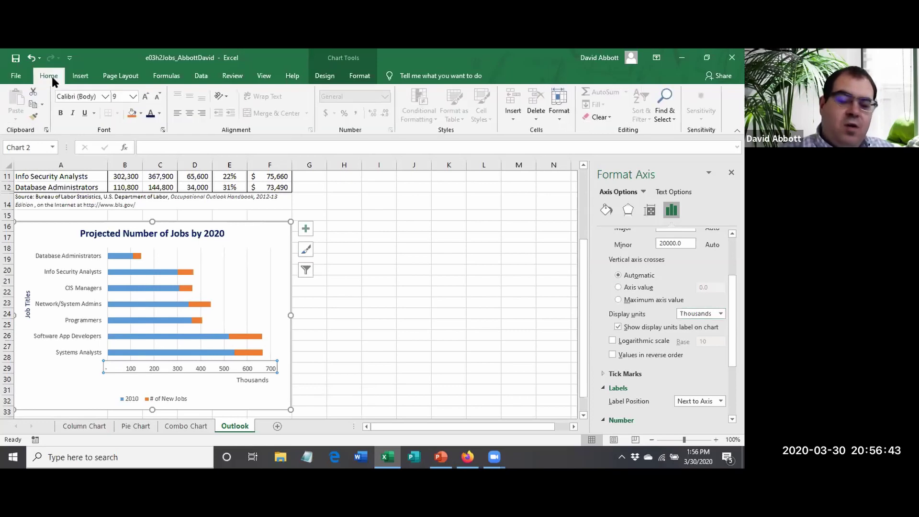
left_click(249, 379)
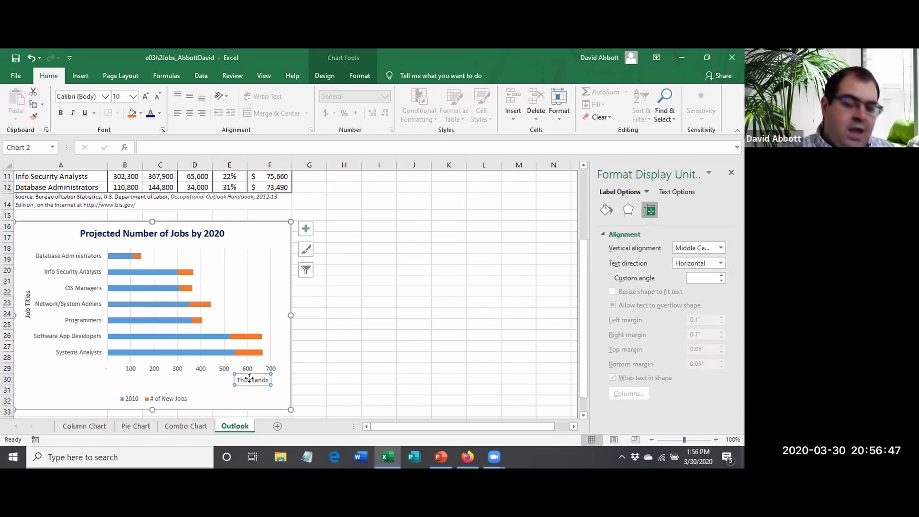
left_click(159, 113)
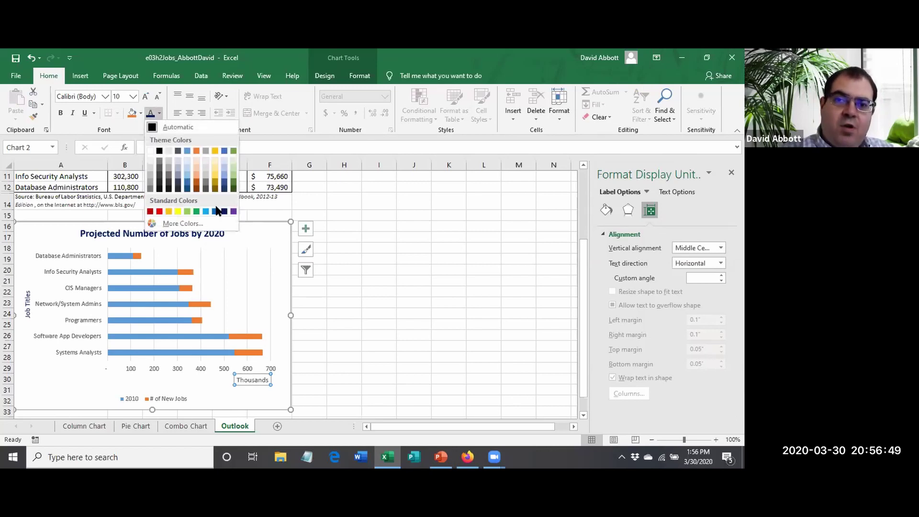
left_click(225, 211)
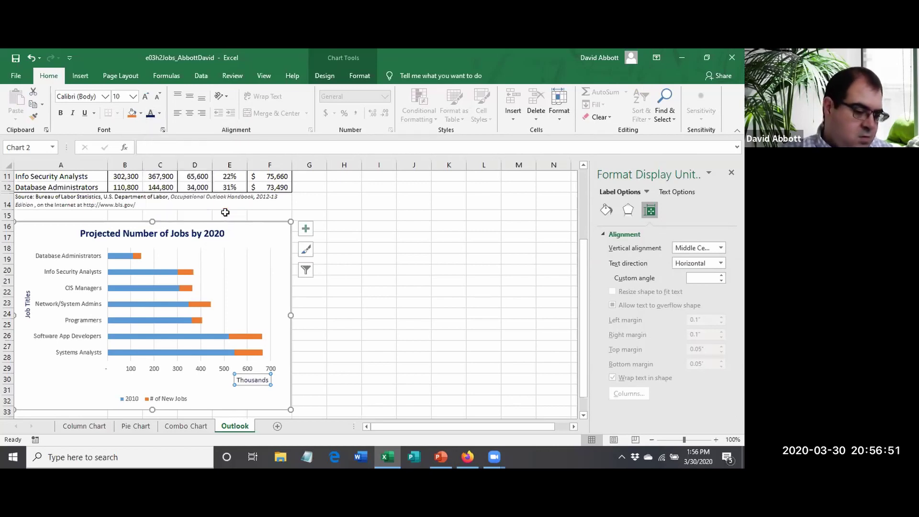
left_click(15, 58)
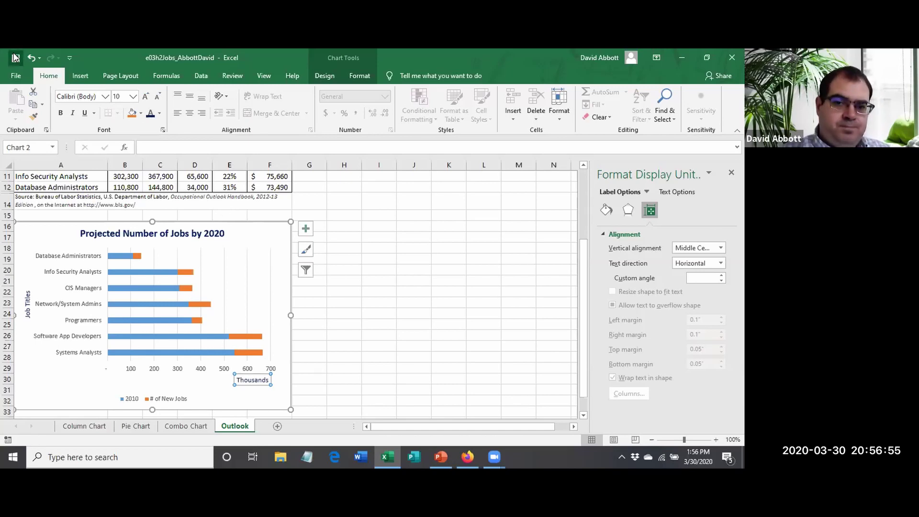
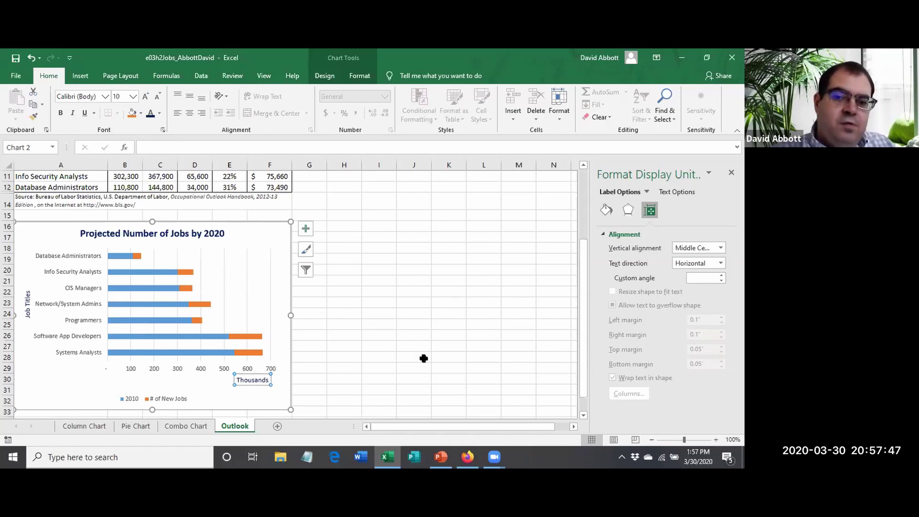
Add data labels in the Center position to the pie chart on the Pie Chart sheet.
left_click(136, 427)
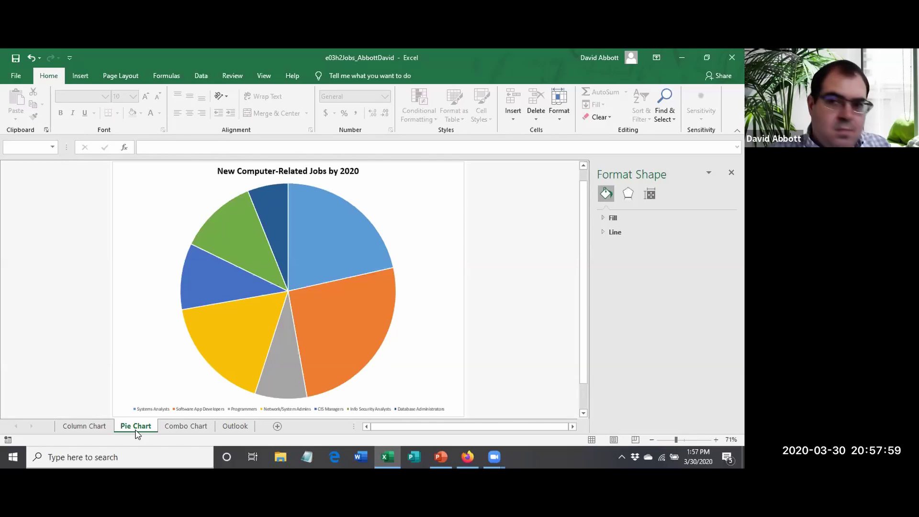
left_click(429, 197)
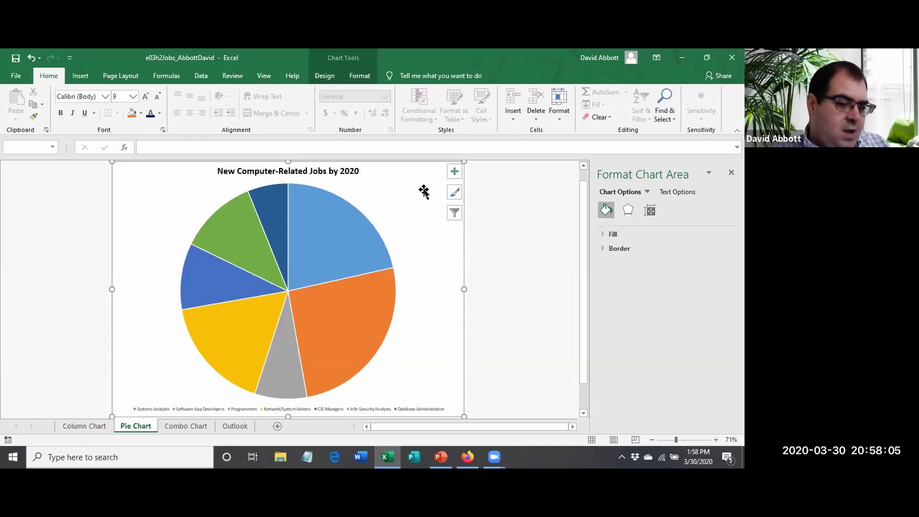
left_click(454, 173)
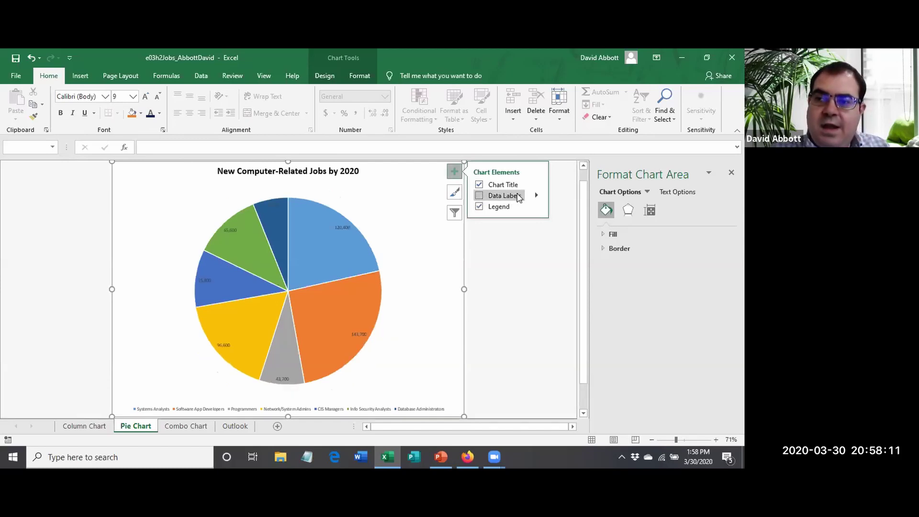
left_click(536, 197)
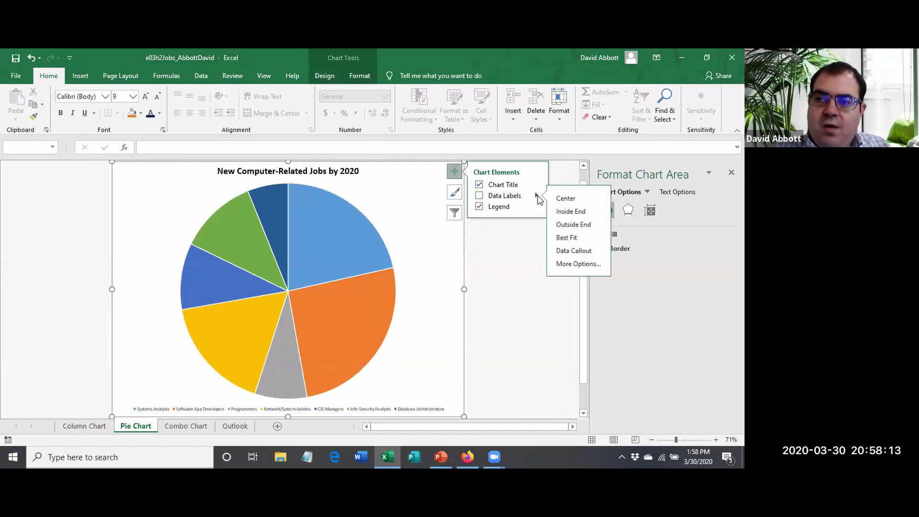
left_click(565, 199)
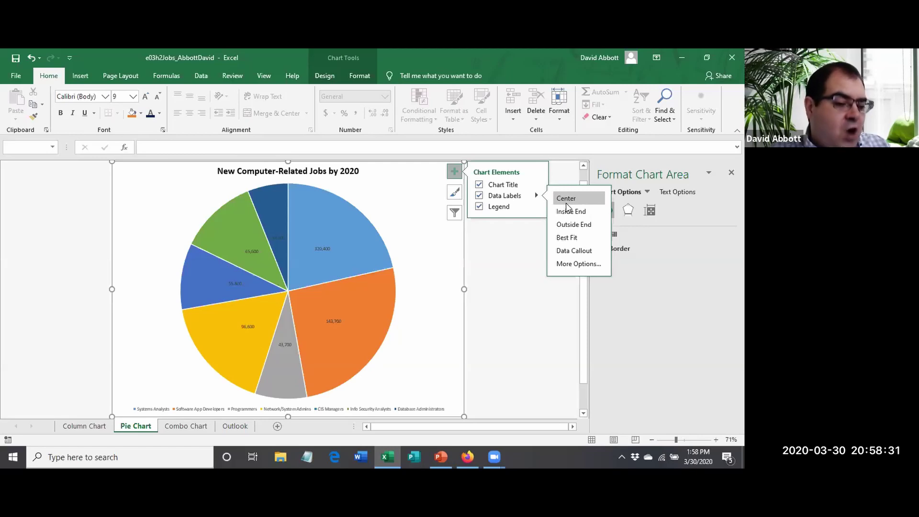
Format the pie chart's data labels to show Percentage instead of Value.
mouse_move(315, 252)
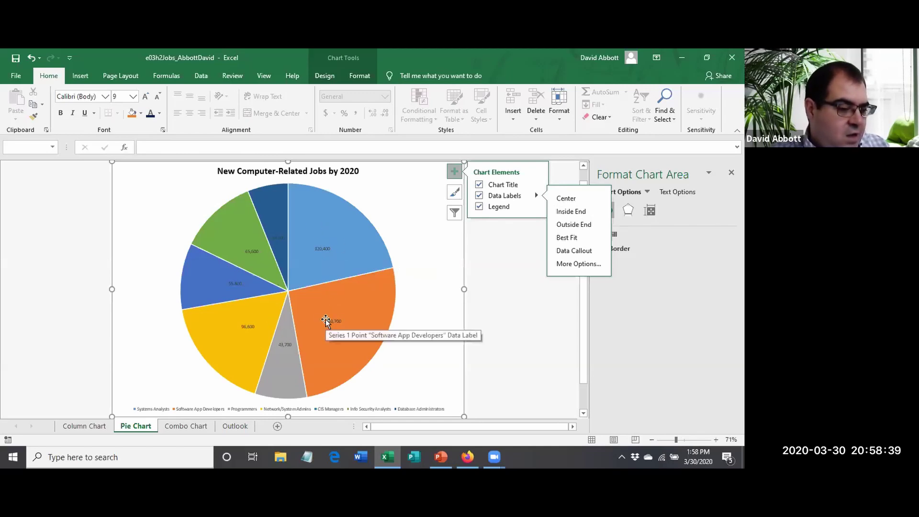
right_click(321, 247)
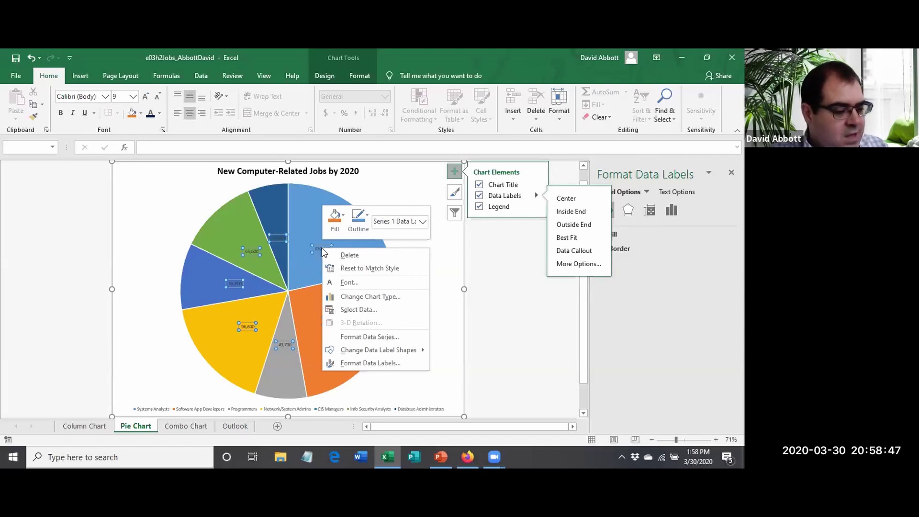
left_click(362, 362)
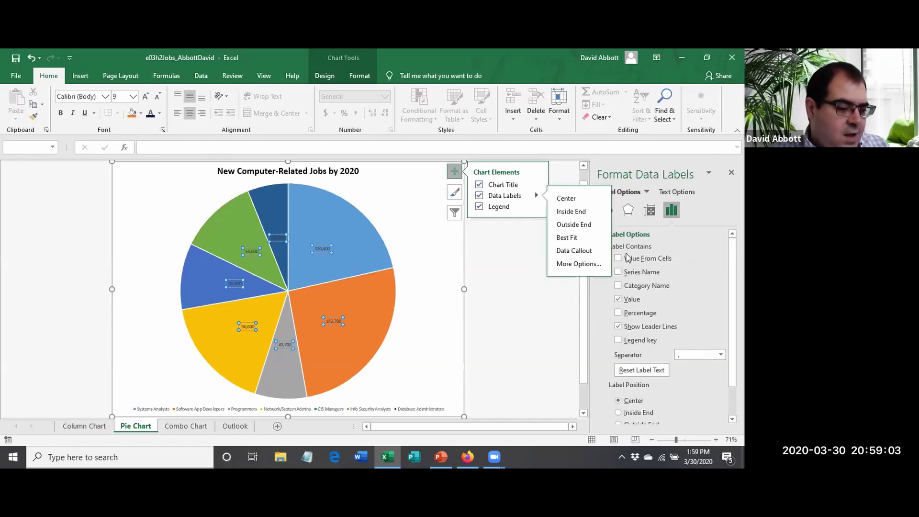
left_click(617, 313)
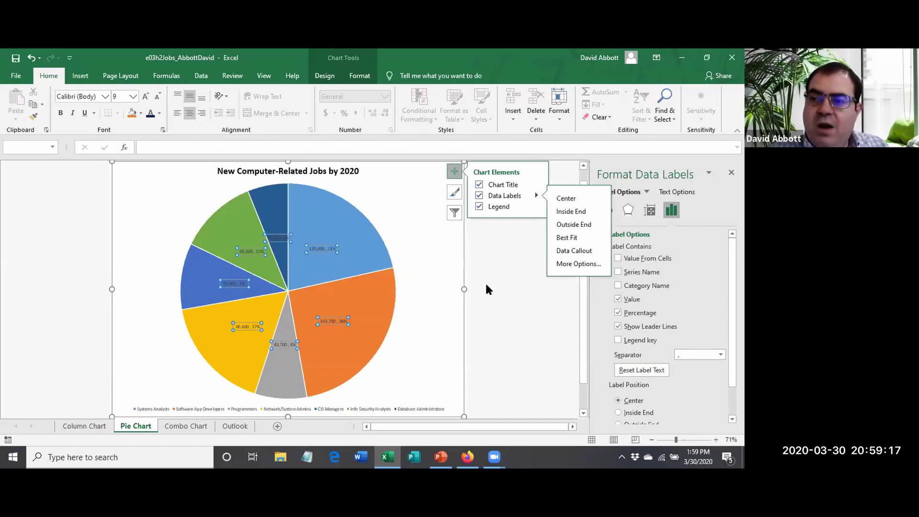
left_click(617, 299)
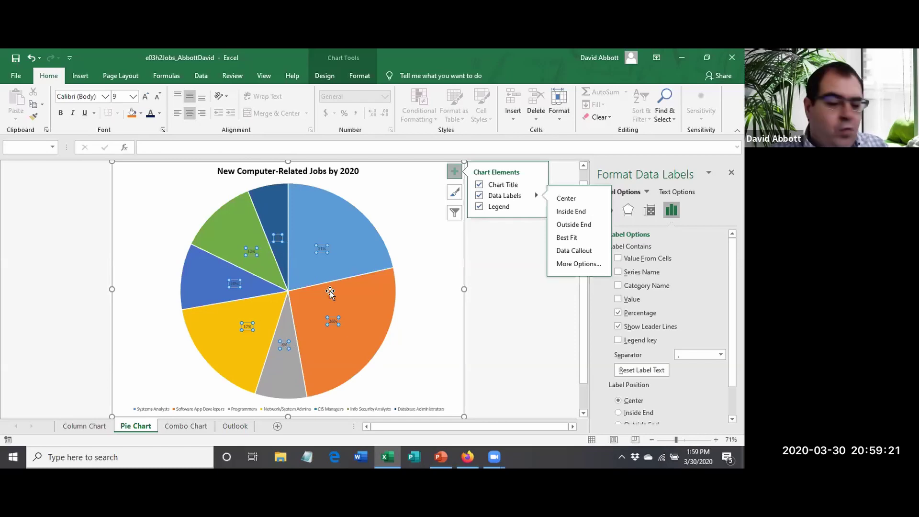
Set the font size of the pie chart's percentage labels to 18.
mouse_move(246, 343)
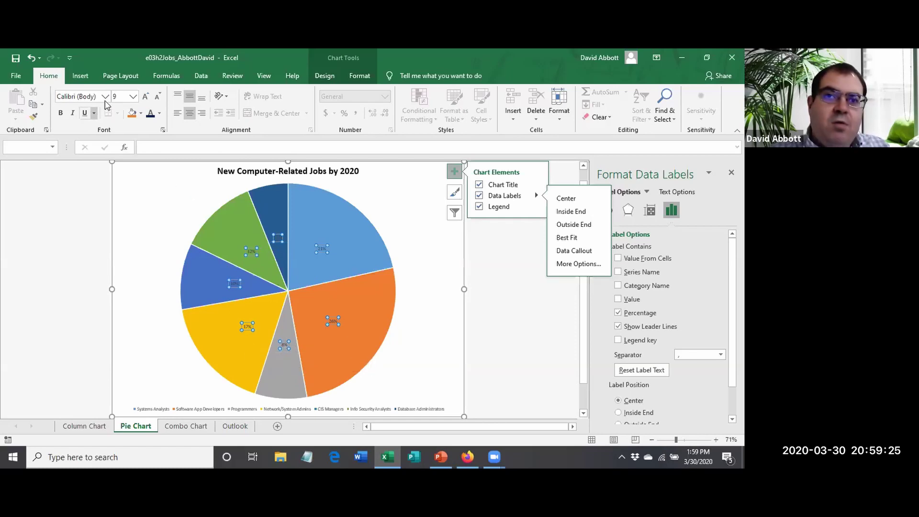
left_click(133, 97)
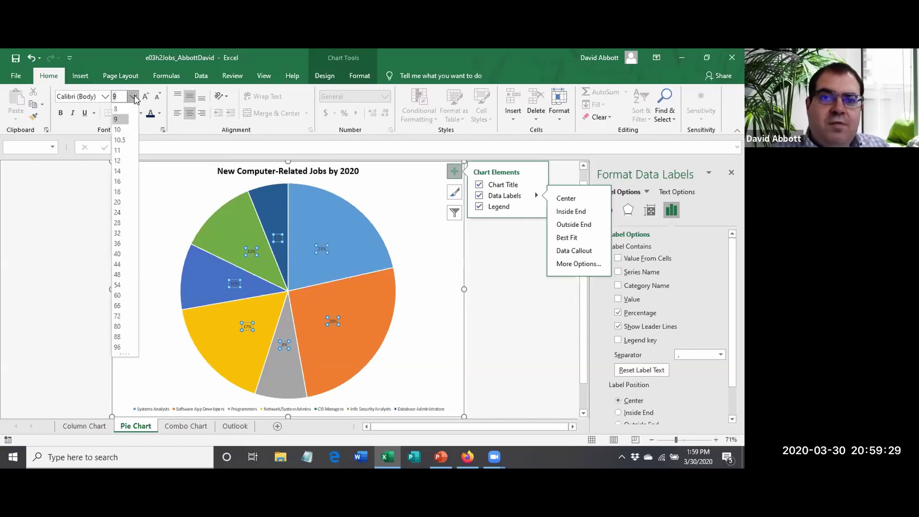
left_click(118, 191)
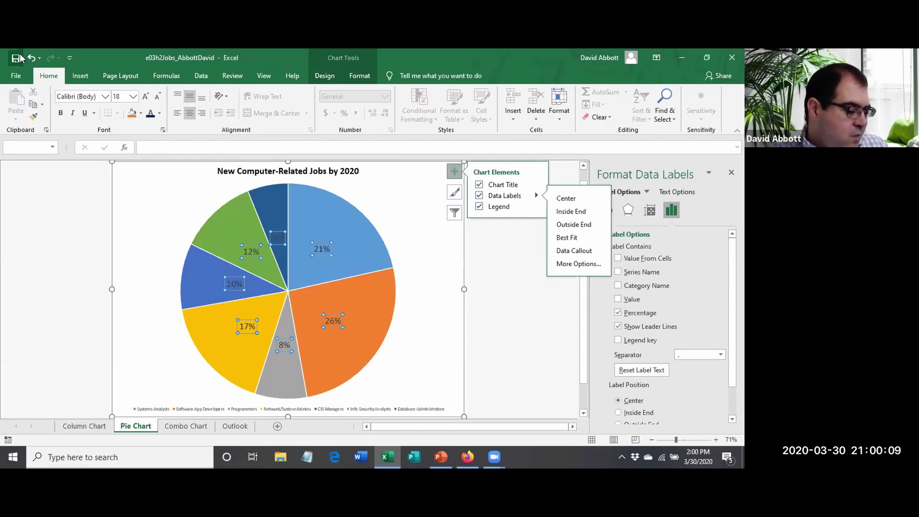
Fill the pie chart's chart area with the light blue paper texture.
left_click(137, 199)
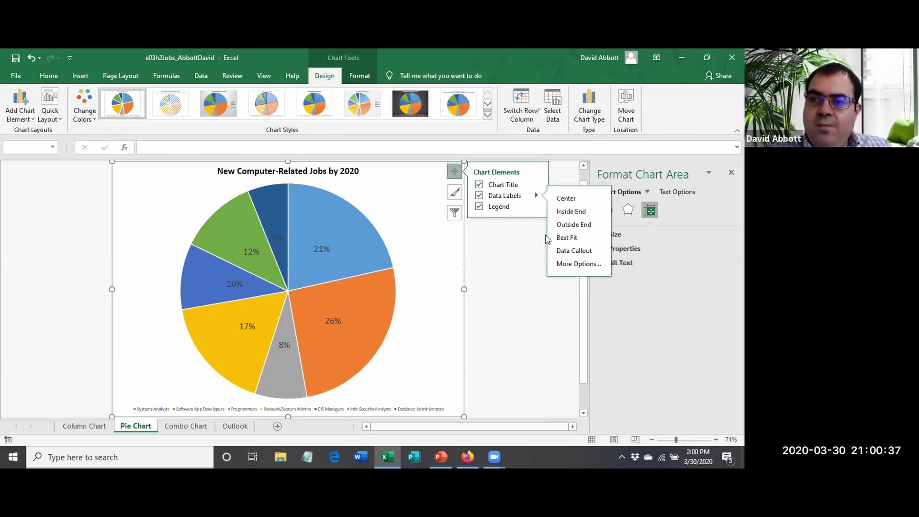
left_click(506, 258)
left_click(132, 206)
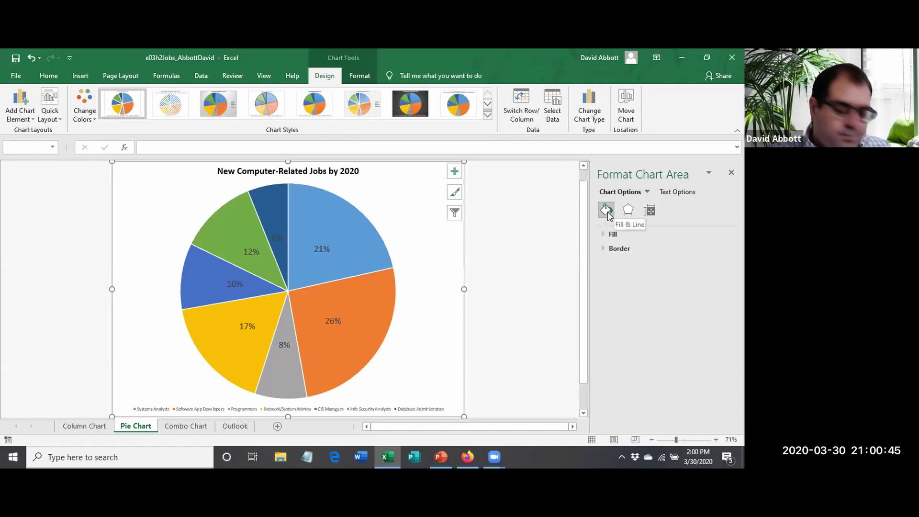
left_click(604, 234)
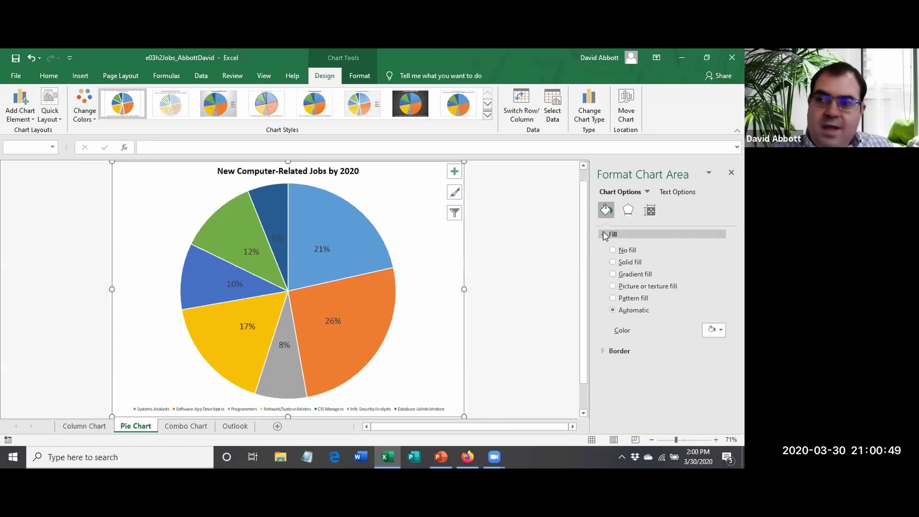
left_click(612, 287)
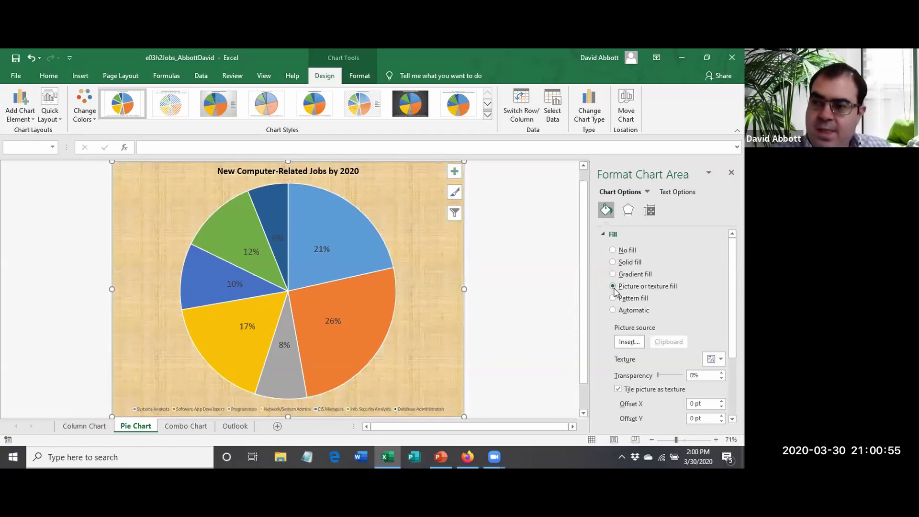
left_click(720, 359)
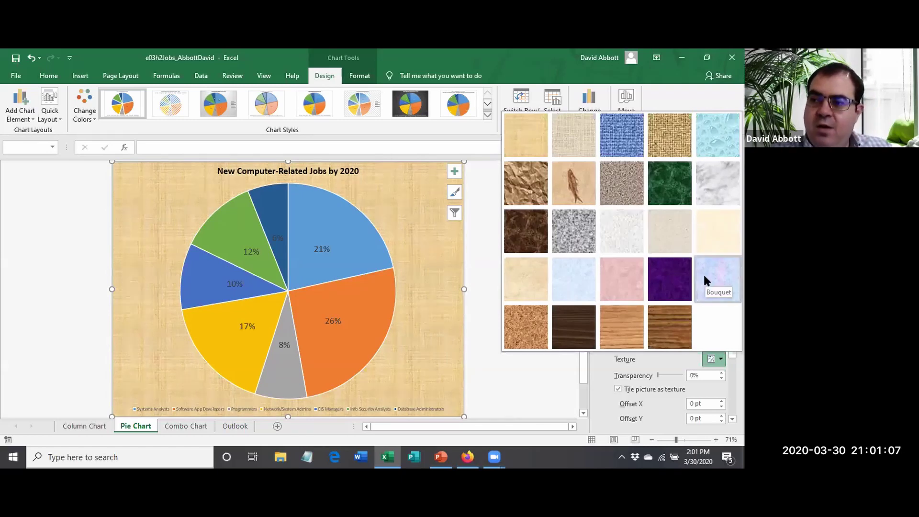
left_click(566, 286)
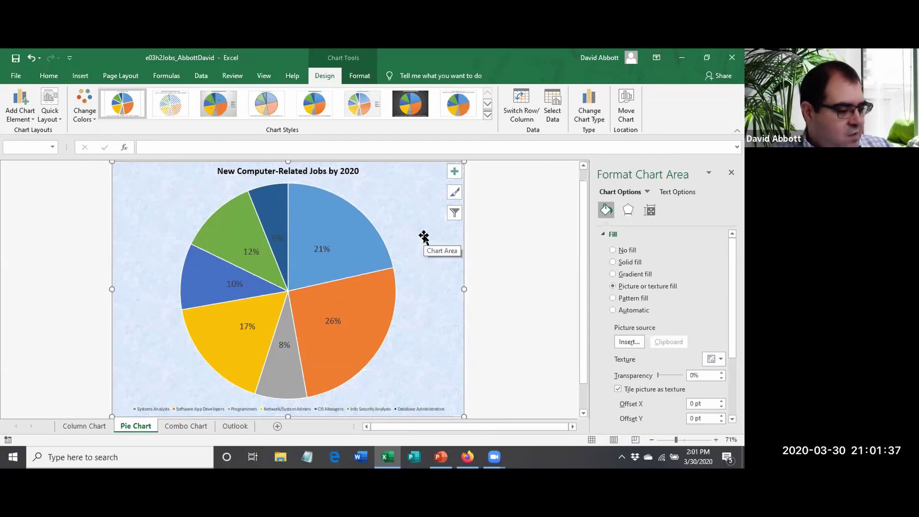
Give only the Software App Developers slice a solid fill in the standard Dark Red color.
mouse_move(334, 310)
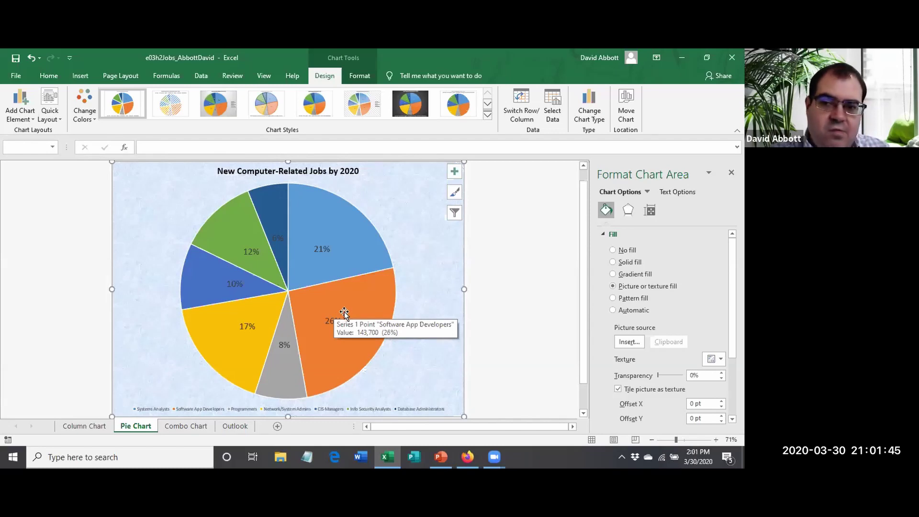
left_click(362, 296)
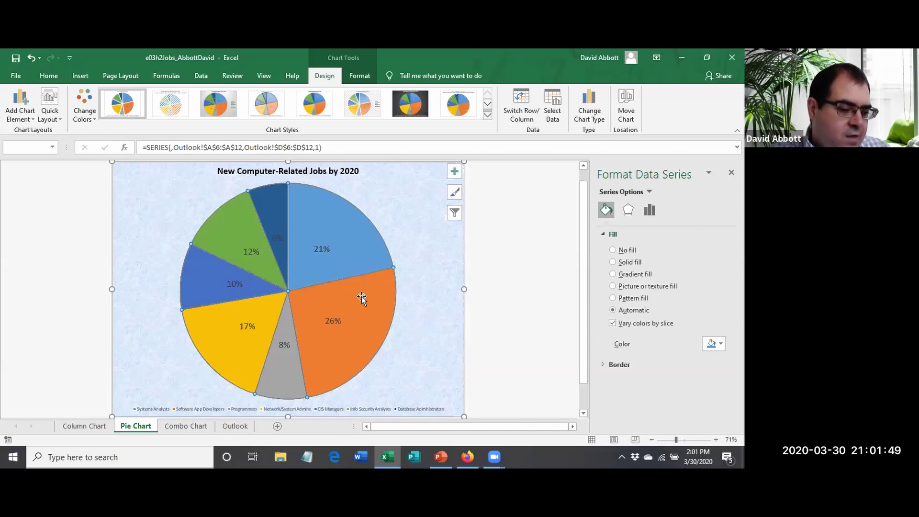
left_click(361, 298)
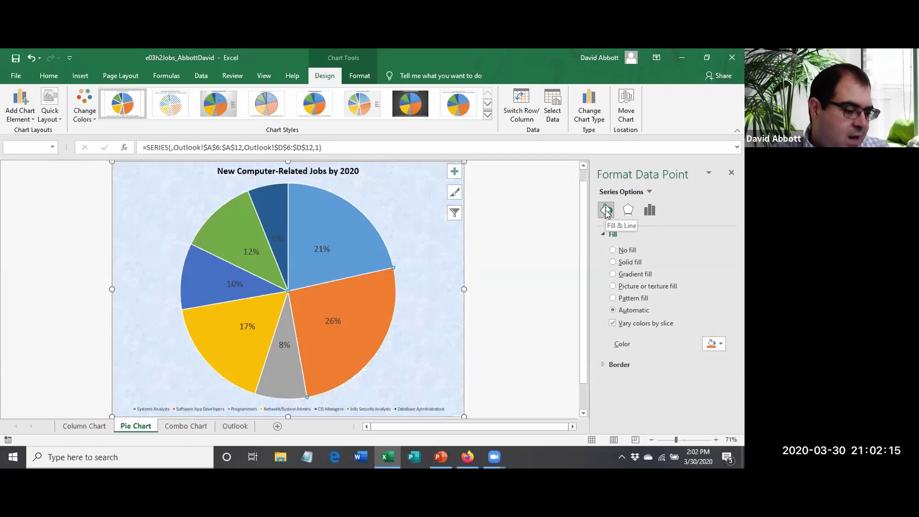
left_click(626, 264)
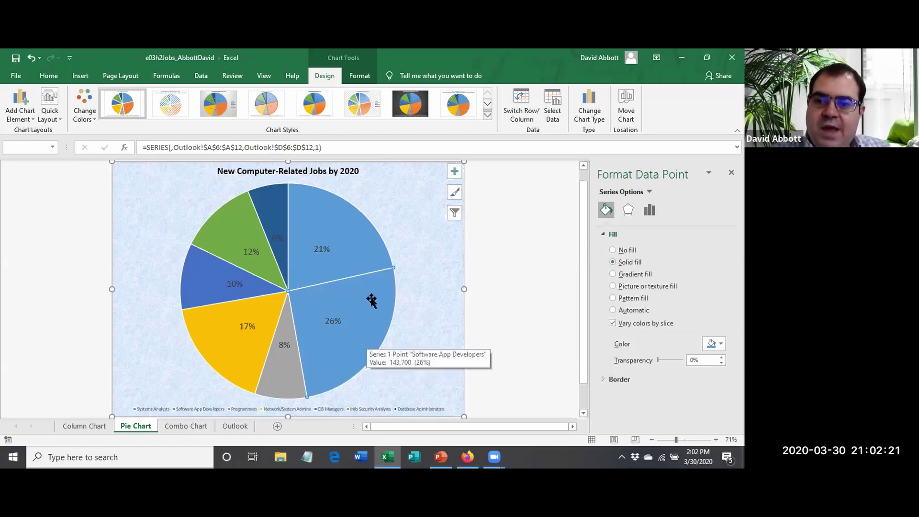
left_click(721, 344)
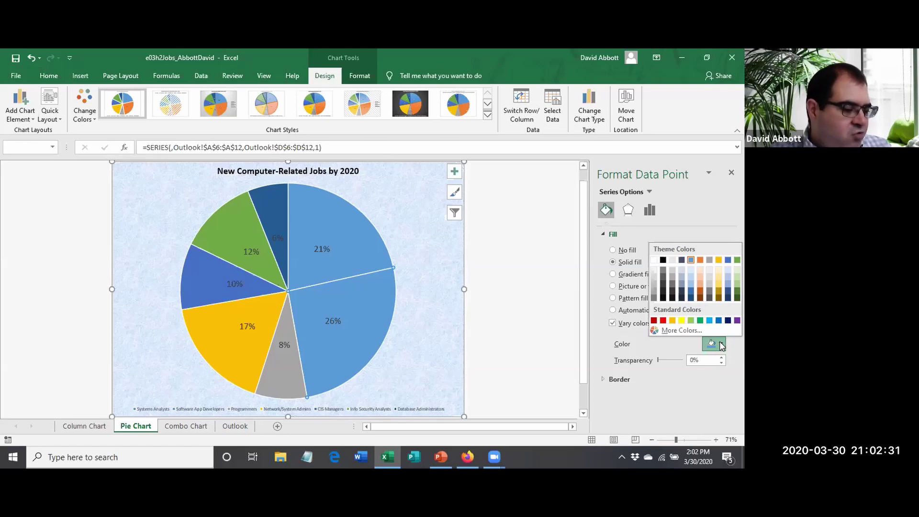
left_click(653, 321)
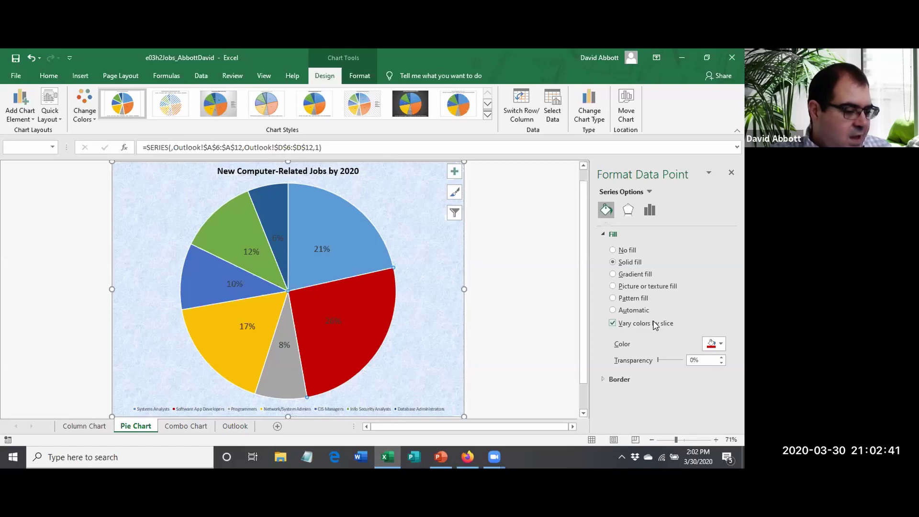
Set the Point Explosion of the Software App Developers slice to 5%.
left_click(650, 210)
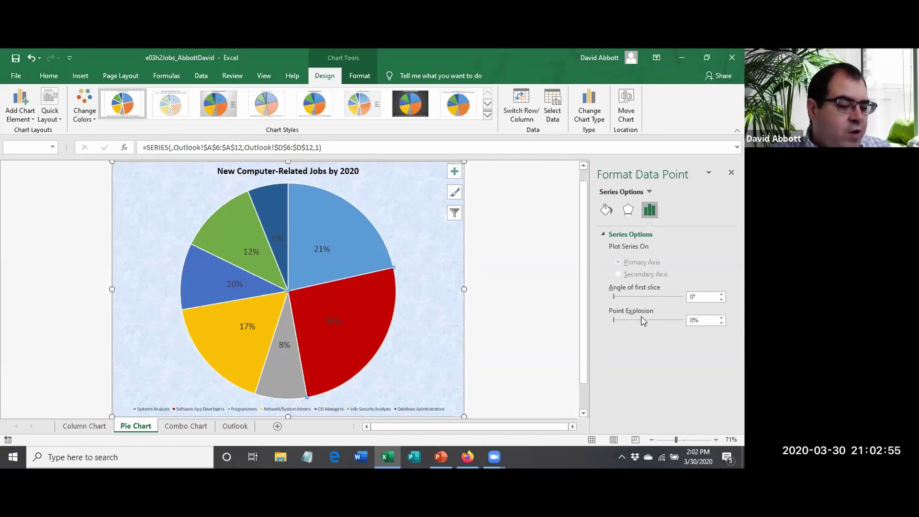
left_click(721, 318)
left_click(721, 317)
left_click(721, 318)
left_click(721, 317)
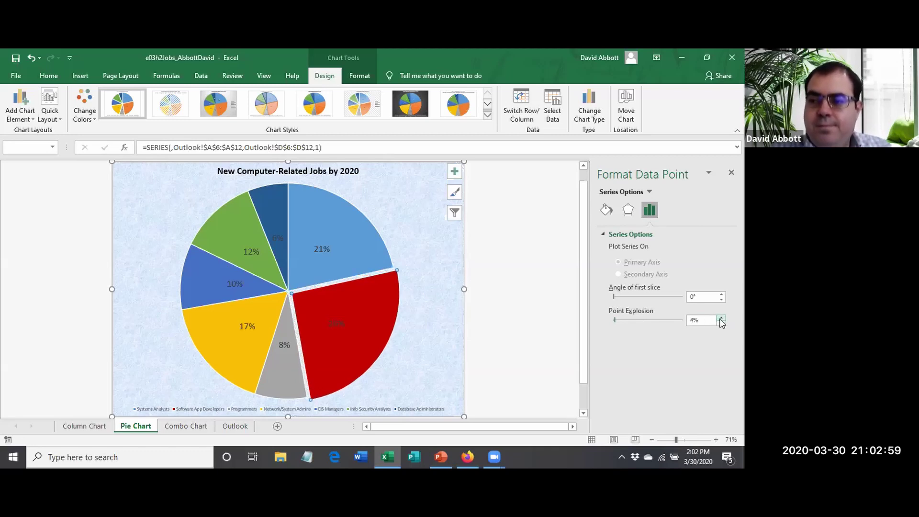
left_click(721, 318)
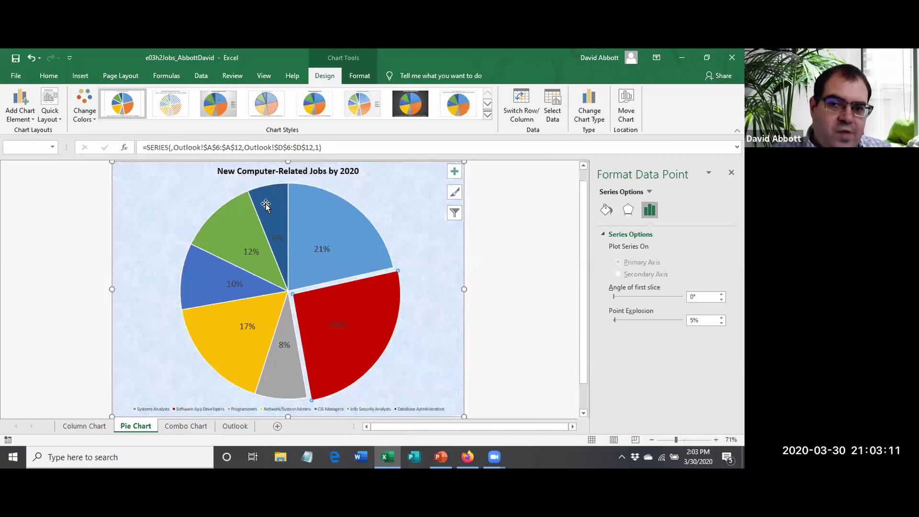
Give the Database Administrators slice a solid fill in the base orange theme color.
mouse_move(265, 204)
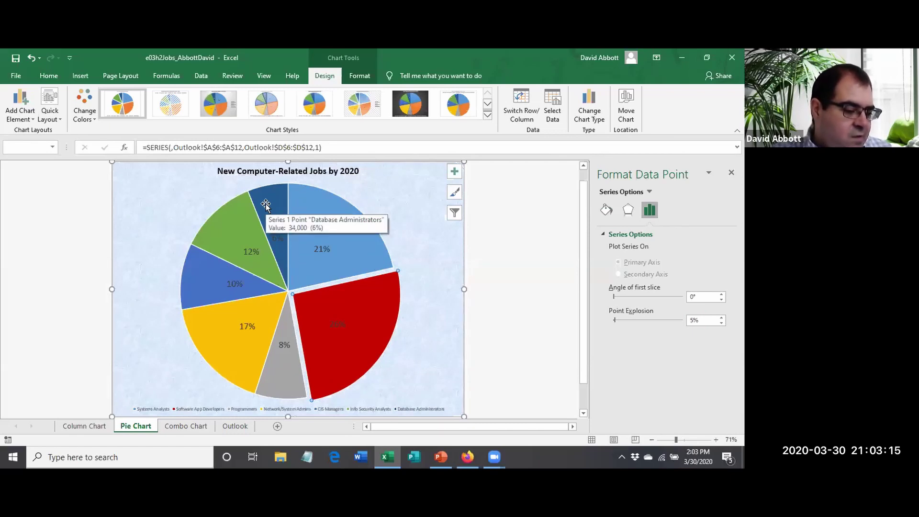
left_click(266, 203)
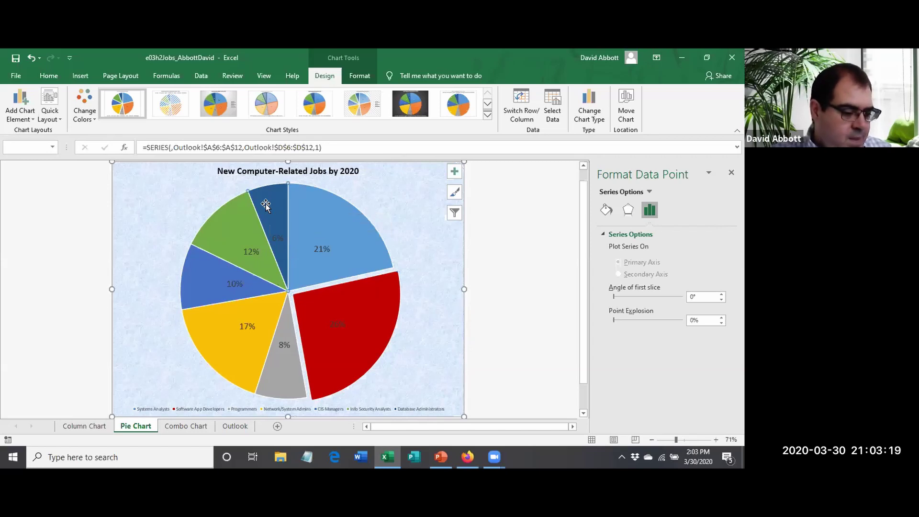
left_click(606, 210)
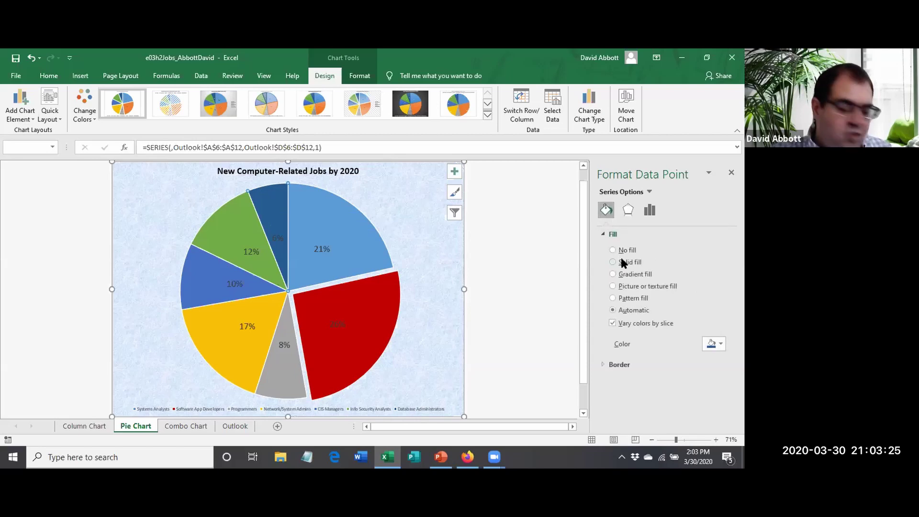
left_click(622, 261)
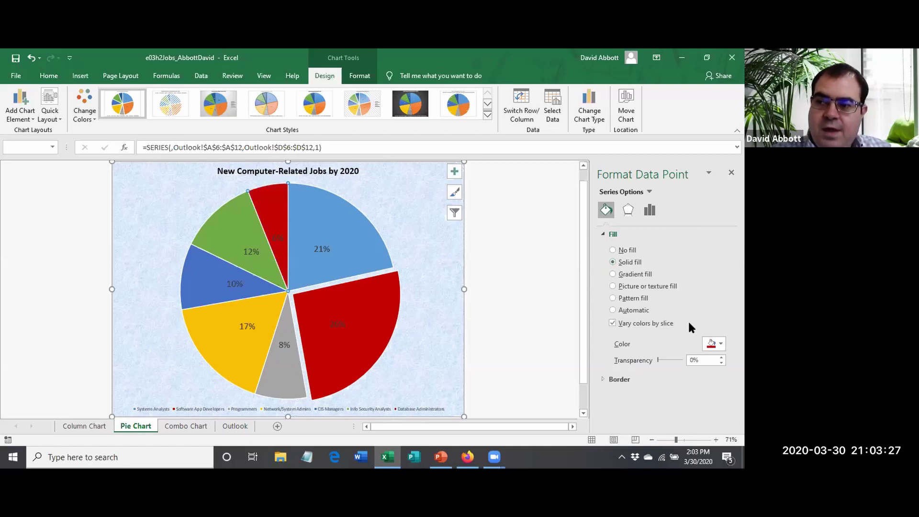
left_click(712, 344)
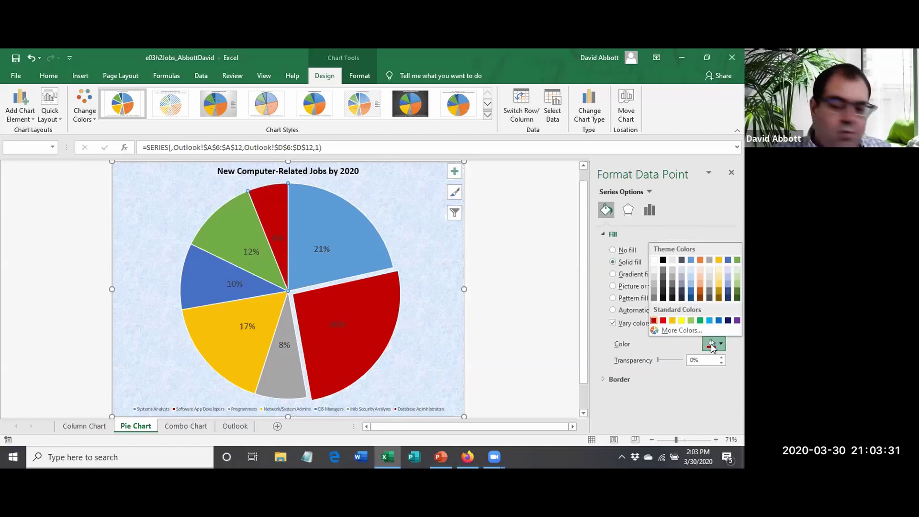
left_click(699, 260)
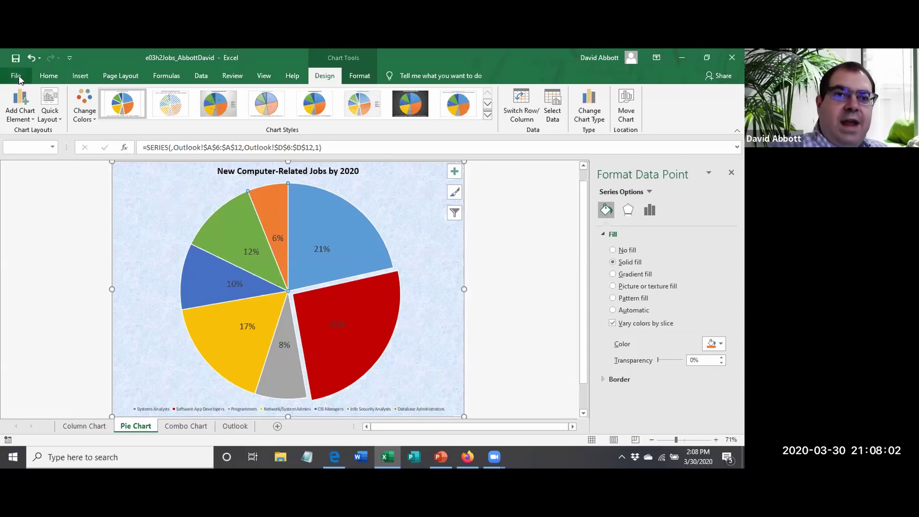
Save a copy of the workbook in the Chapter 3 folder, changing the h2 in its file name to h3.
left_click(18, 76)
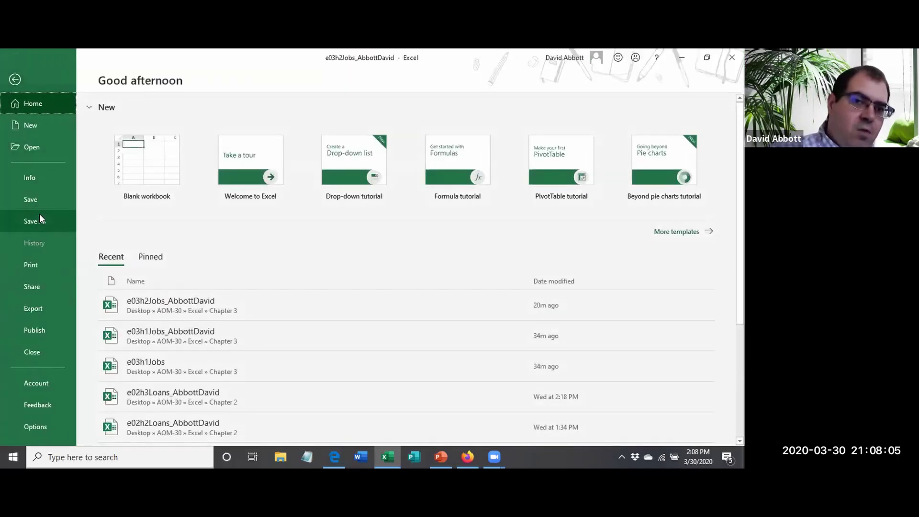
left_click(41, 217)
left_click(403, 171)
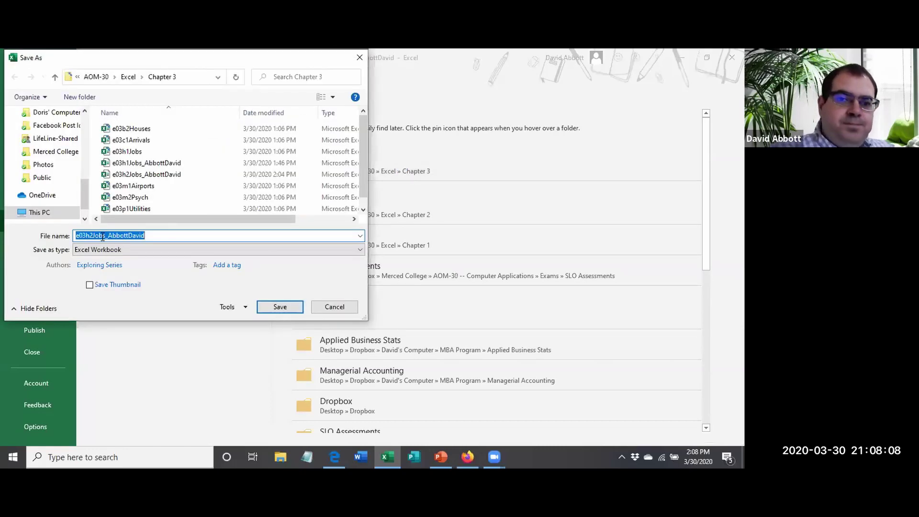
left_click(93, 236)
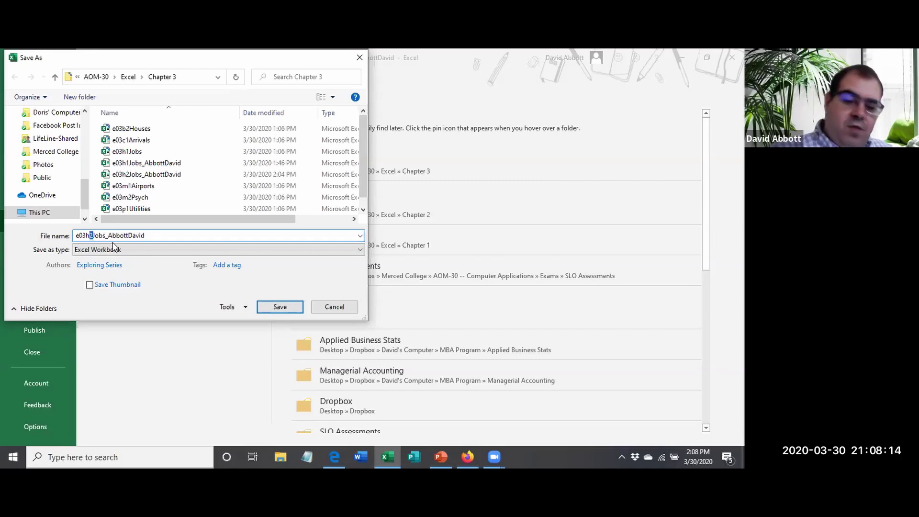
type("3")
left_click(286, 308)
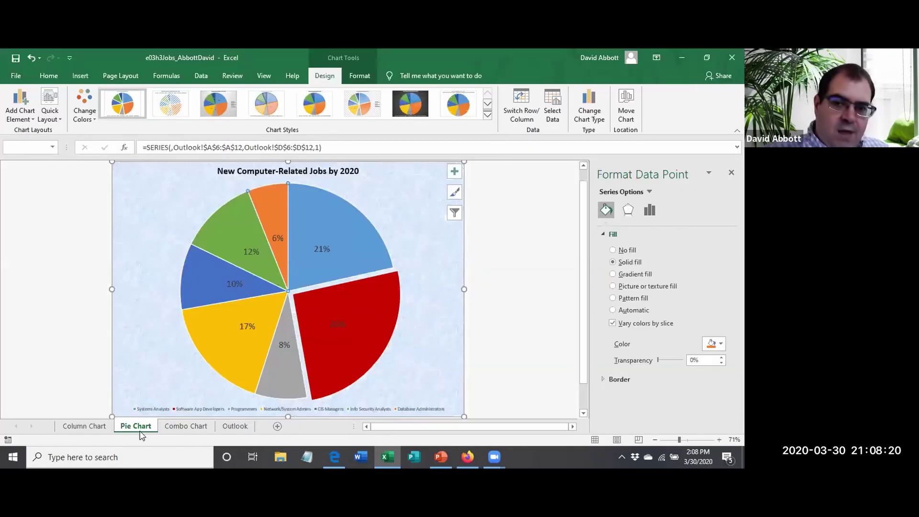
Apply the second chart style, with an uppercase title and data labels in the bars, to the Outlook sheet's stacked bar chart.
left_click(227, 427)
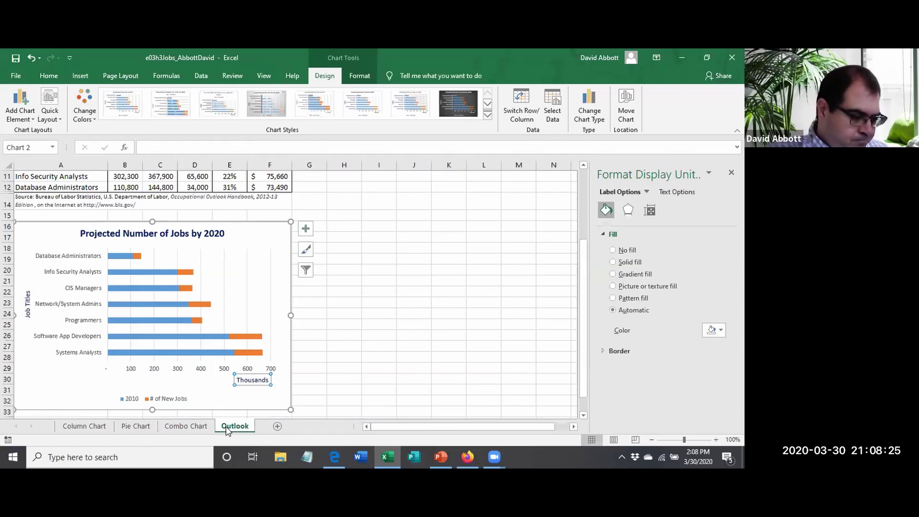
left_click(731, 172)
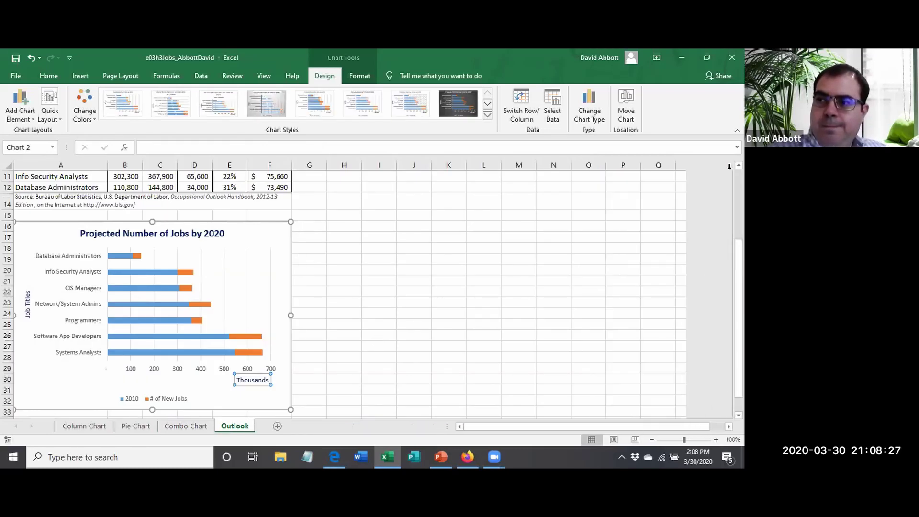
scroll(436, 240, "up", 3)
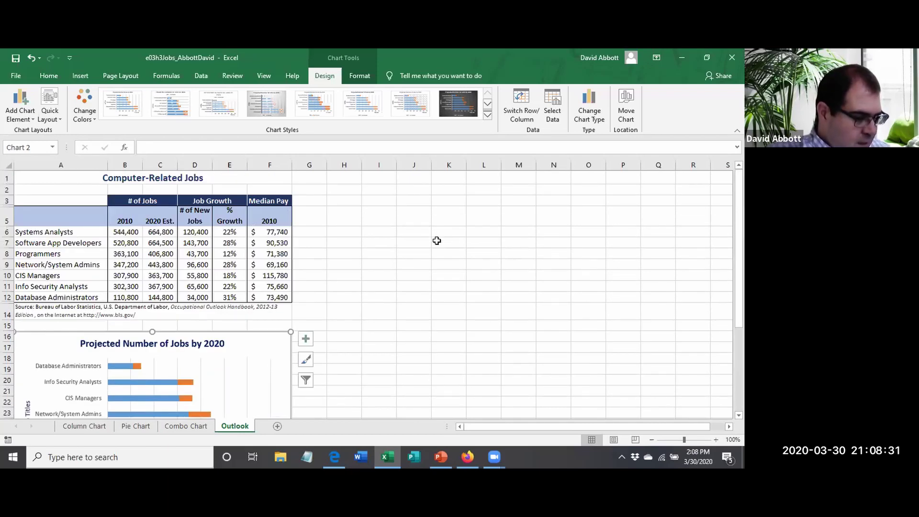
scroll(174, 347, "down", 1)
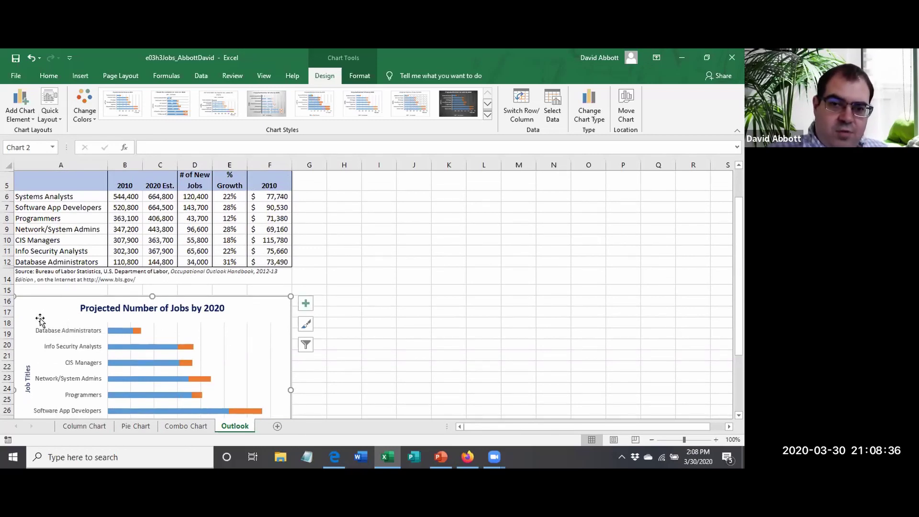
left_click(305, 325)
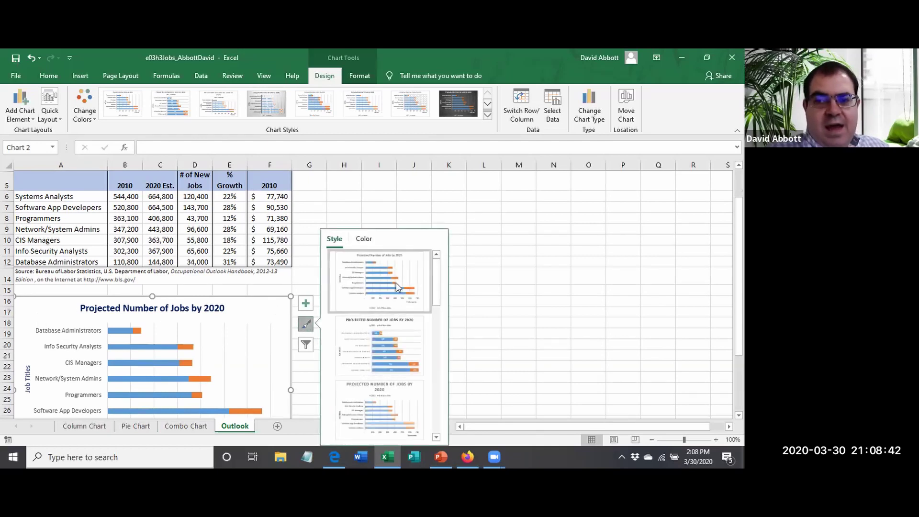
left_click(392, 380)
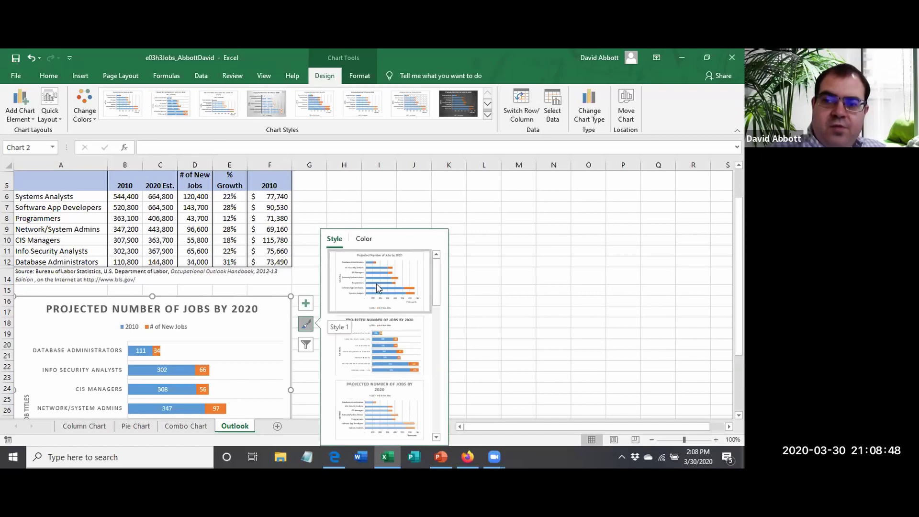
left_click(378, 340)
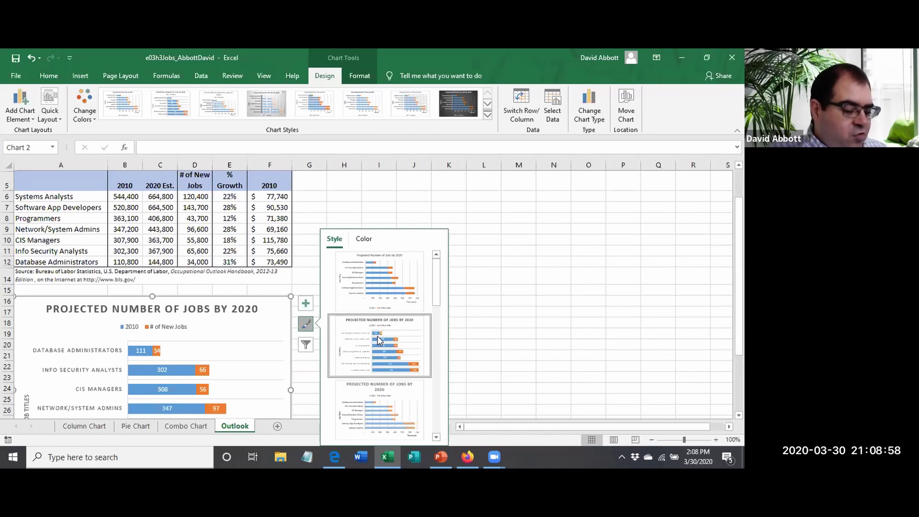
left_click(379, 340)
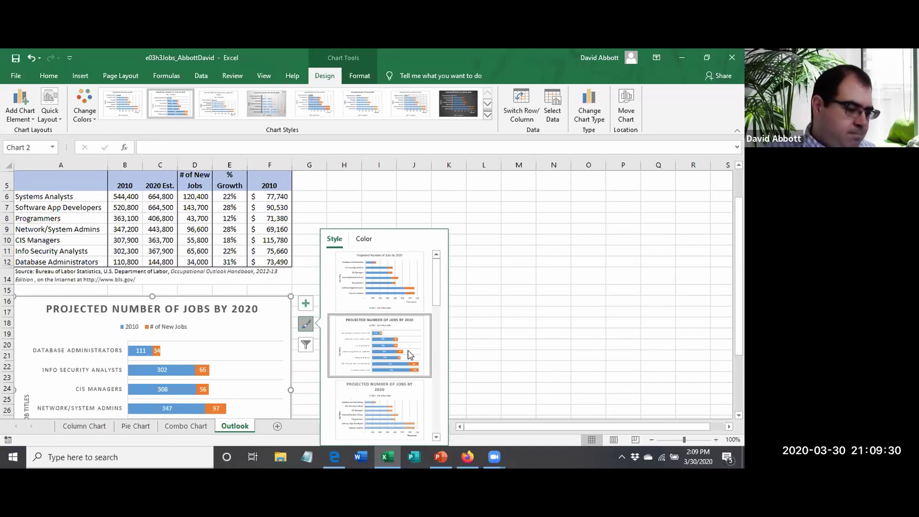
left_click(566, 321)
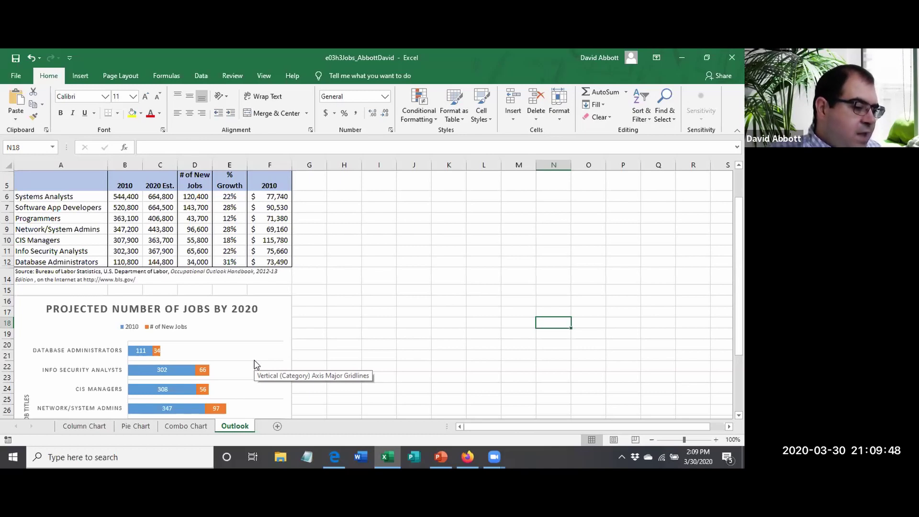
mouse_move(130, 367)
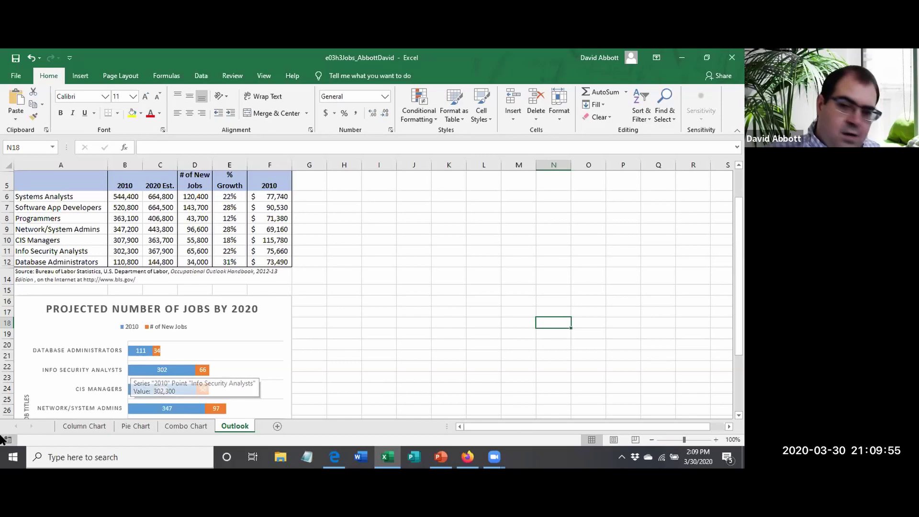
Filter the # of New Jobs series and the Programmers and CIS Managers categories out of the chart on the Column Chart sheet.
left_click(99, 427)
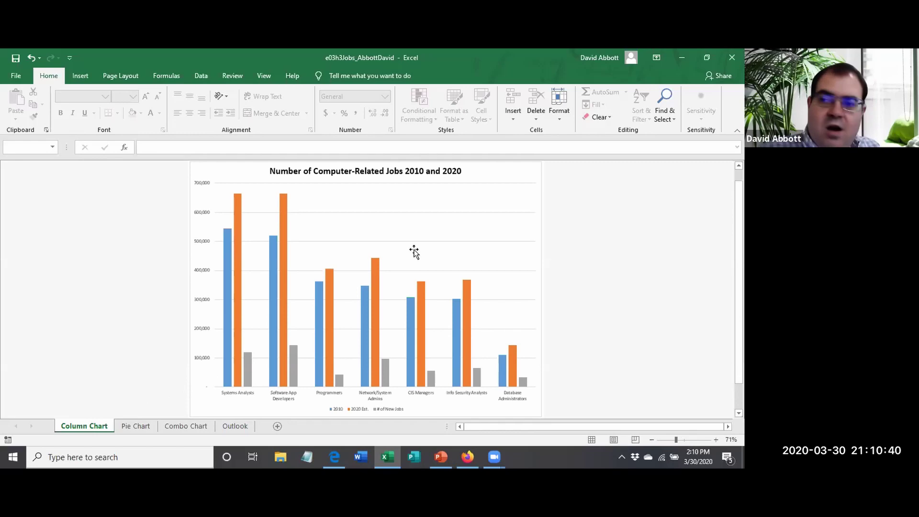
left_click(496, 176)
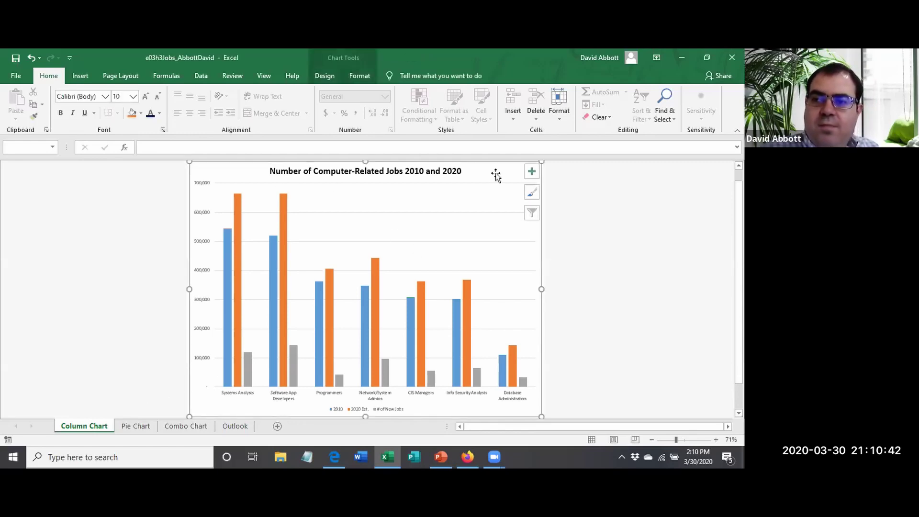
left_click(532, 214)
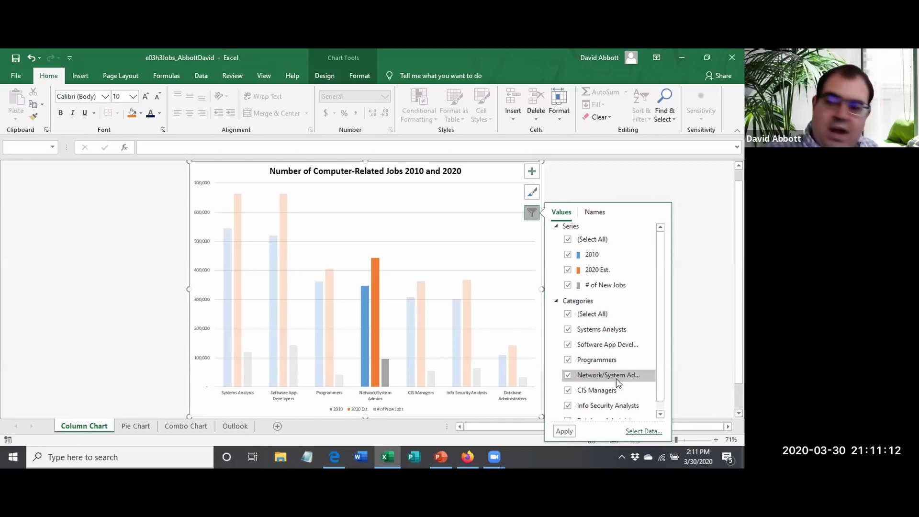
left_click(570, 286)
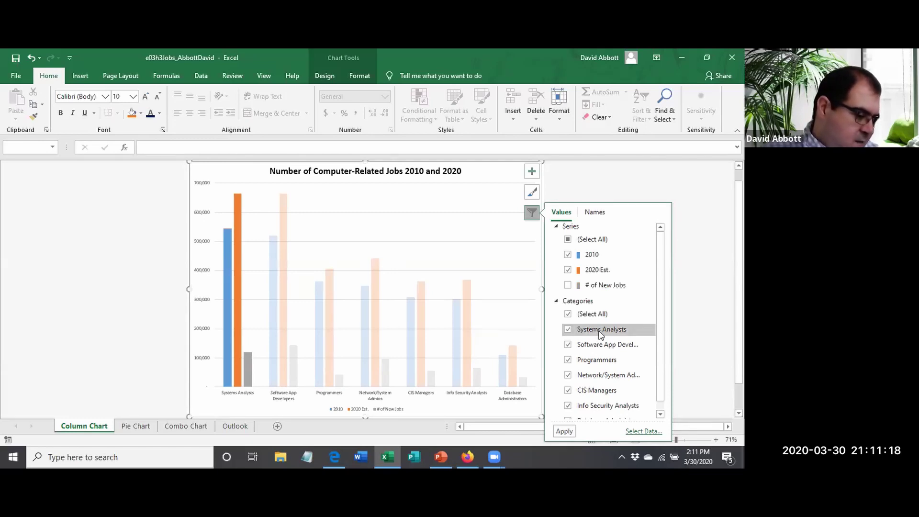
left_click(563, 430)
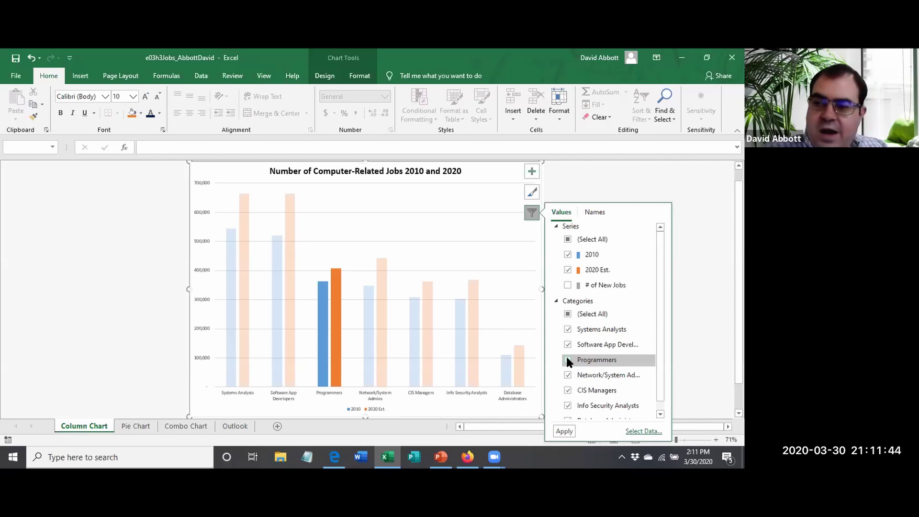
left_click(568, 390)
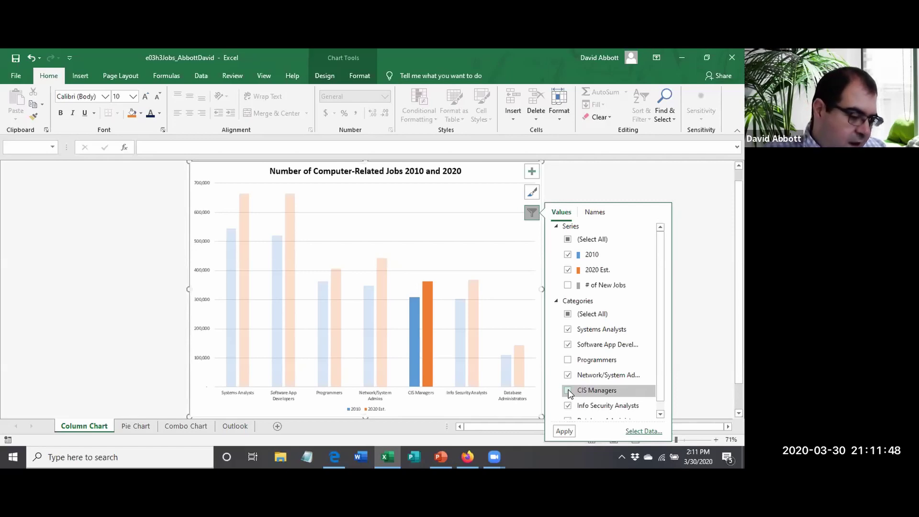
left_click(576, 430)
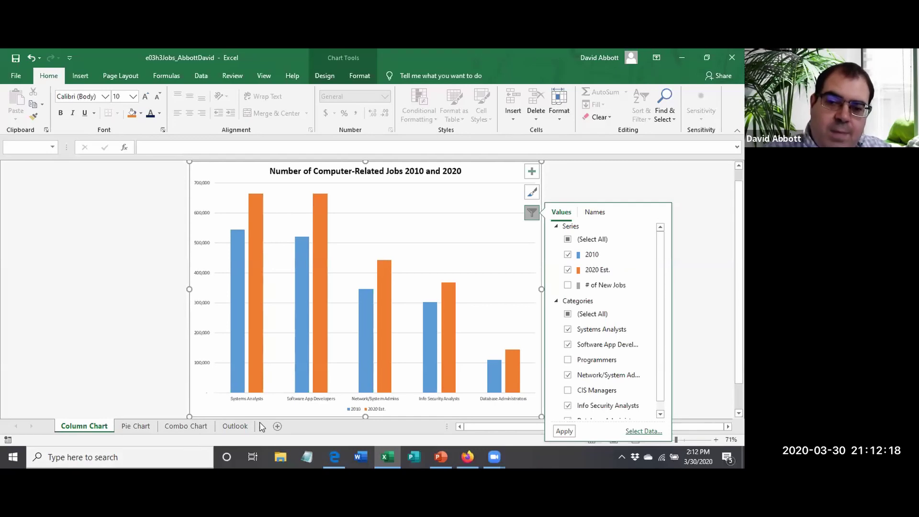
Insert a new sheet column before the # of New Jobs column on the Outlook sheet.
left_click(242, 427)
left_click(242, 427)
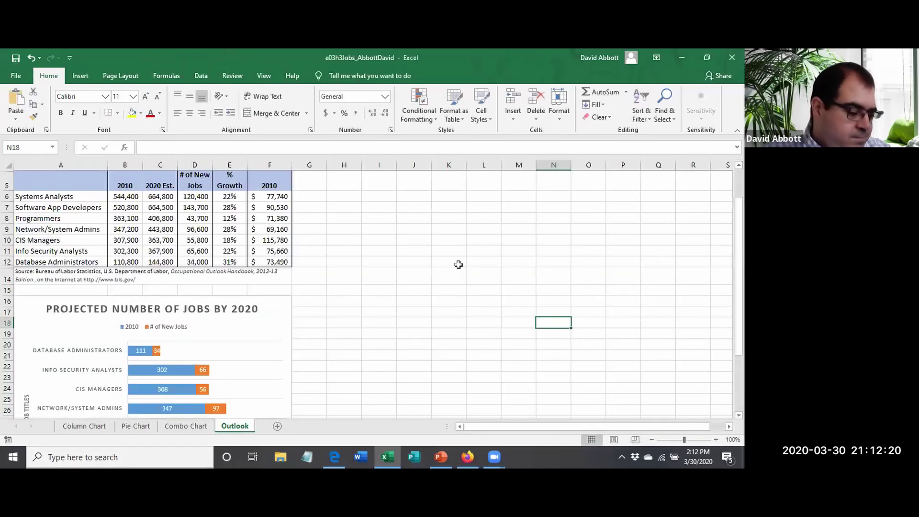
scroll(459, 265, "up", 1)
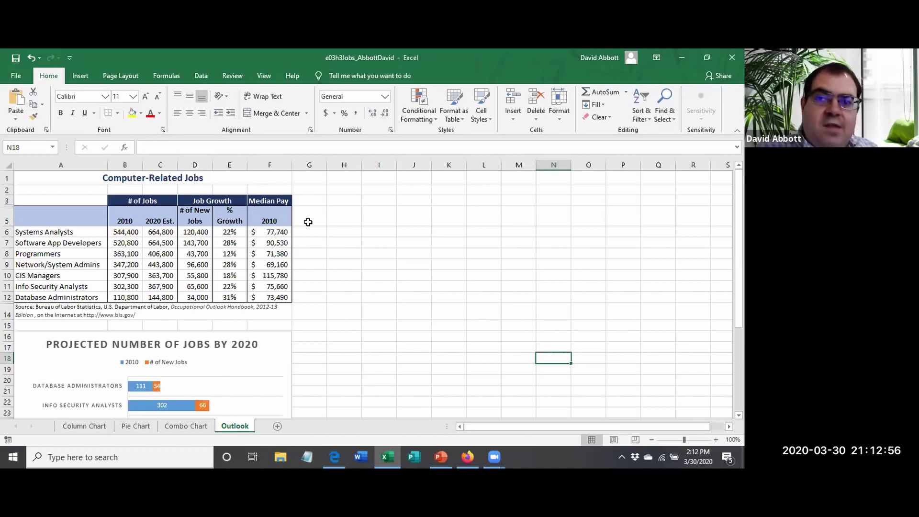
left_click(191, 232)
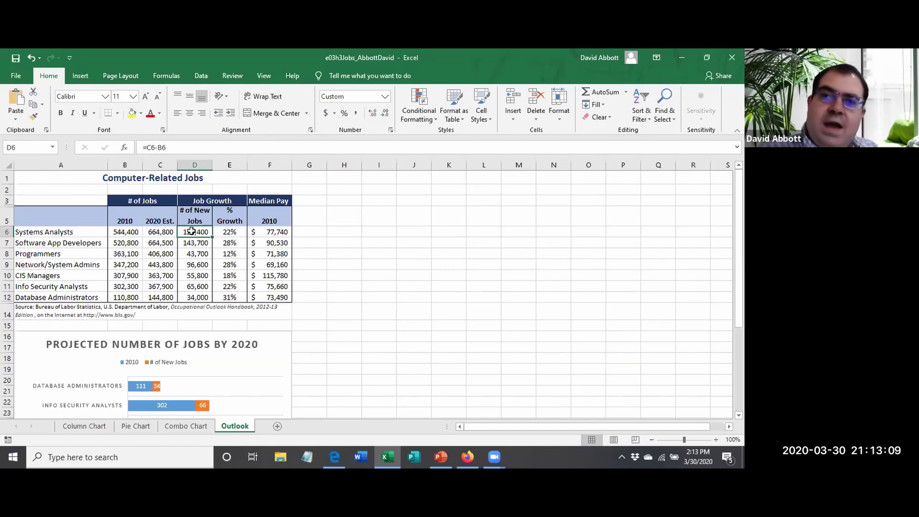
left_click(81, 76)
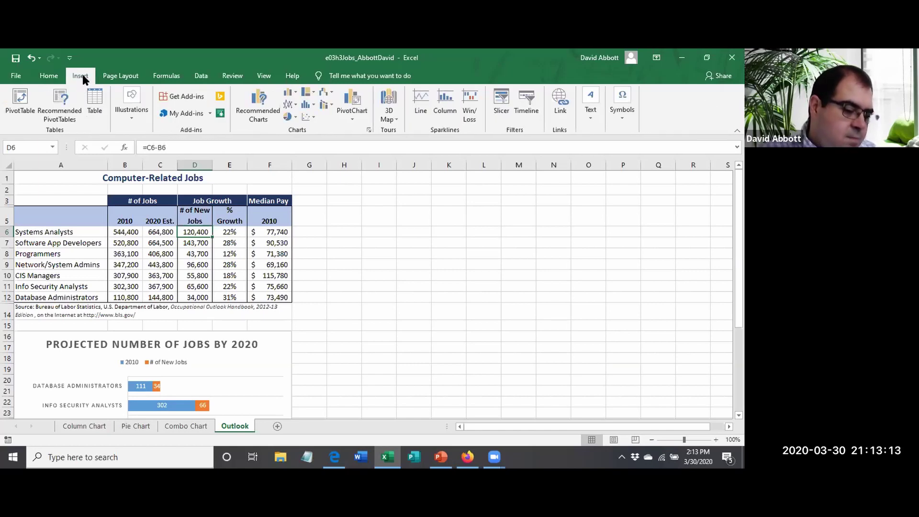
left_click(48, 77)
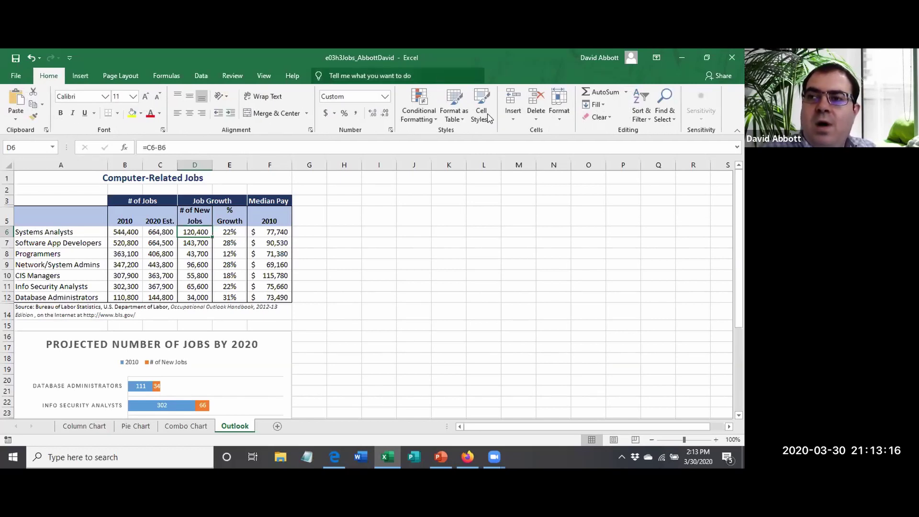
left_click(511, 116)
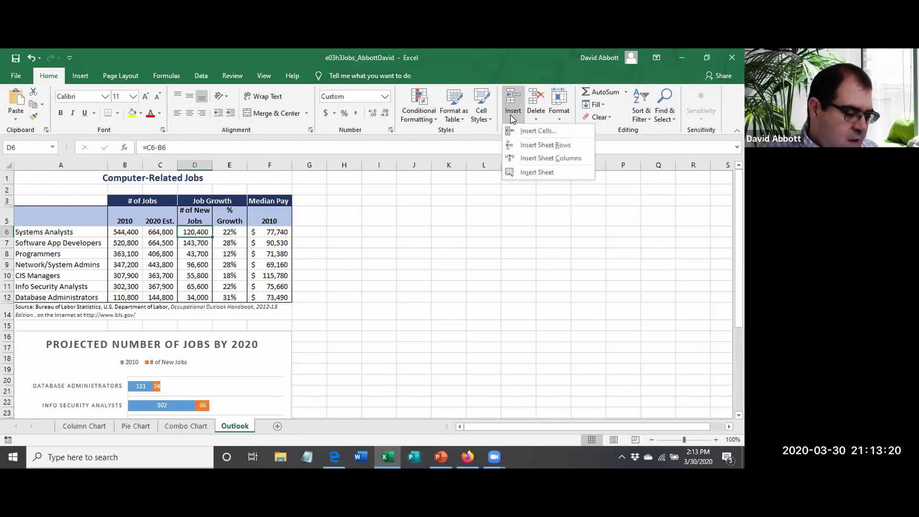
left_click(532, 158)
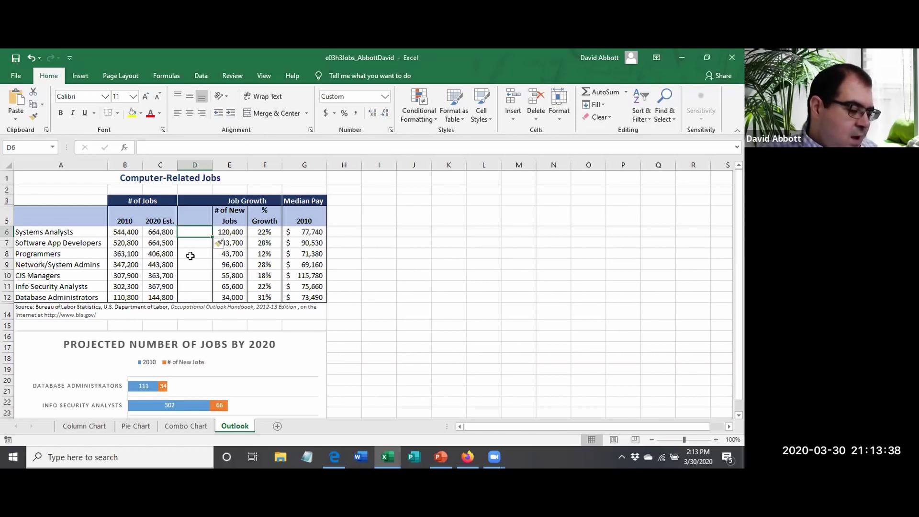
Insert line sparklines in D6:D12 based on the data range B6:C12 and show their markers.
left_click(79, 75)
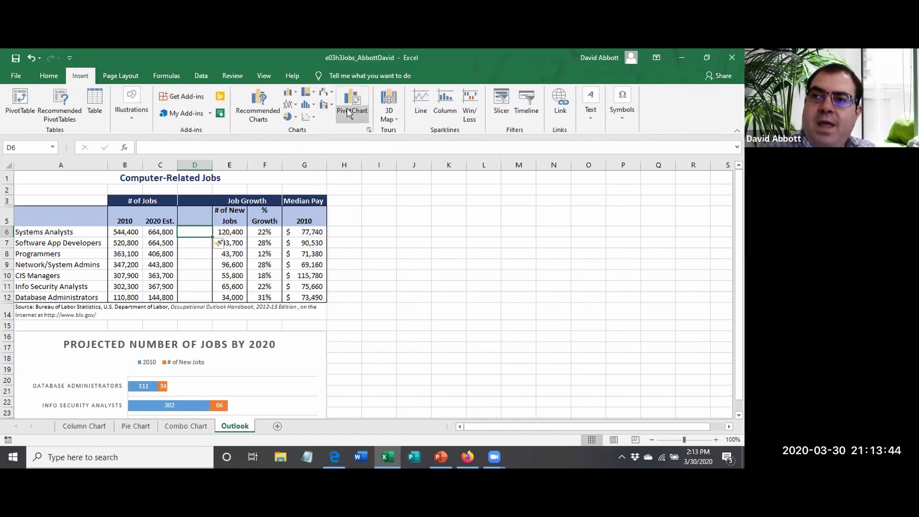
left_click(420, 107)
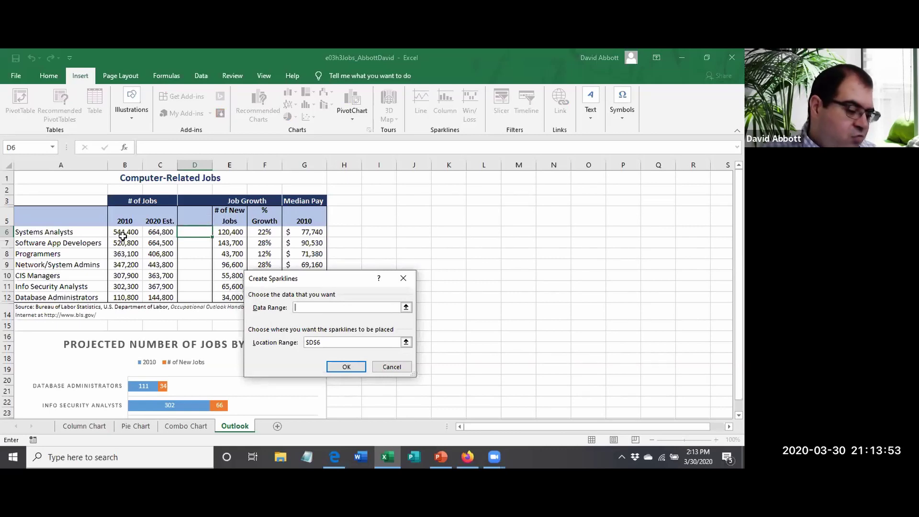
left_click_drag(123, 236, 162, 294)
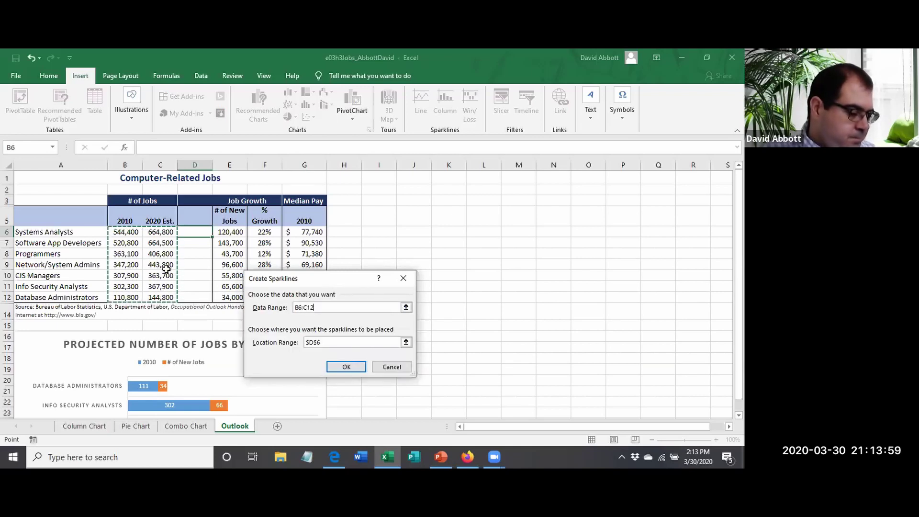
key("Tab")
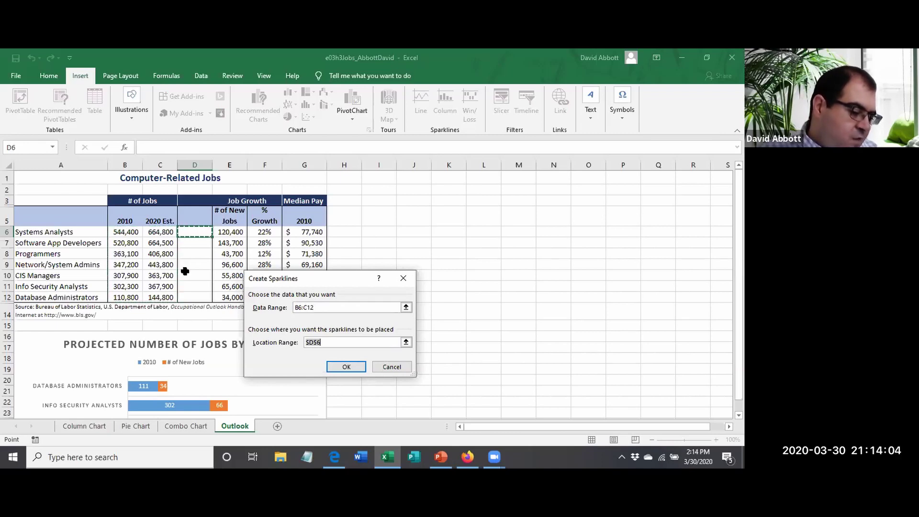
left_click_drag(192, 233, 197, 293)
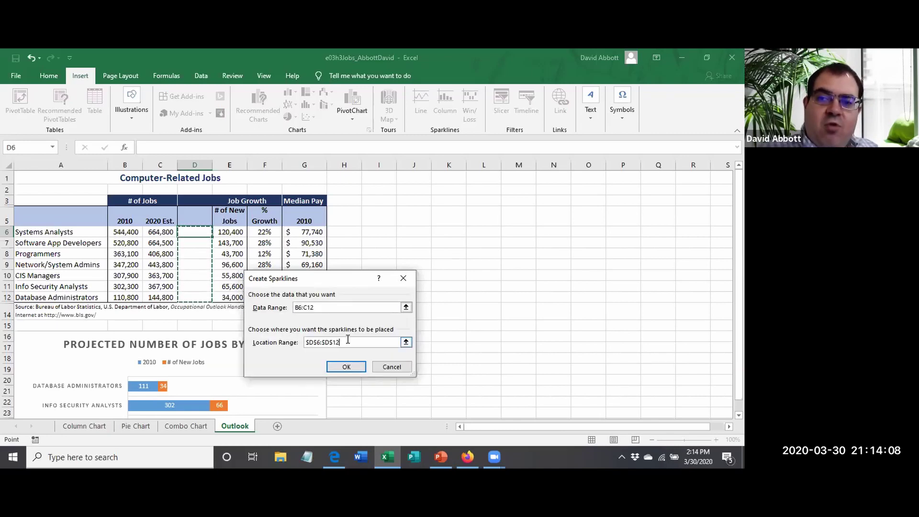
left_click(346, 366)
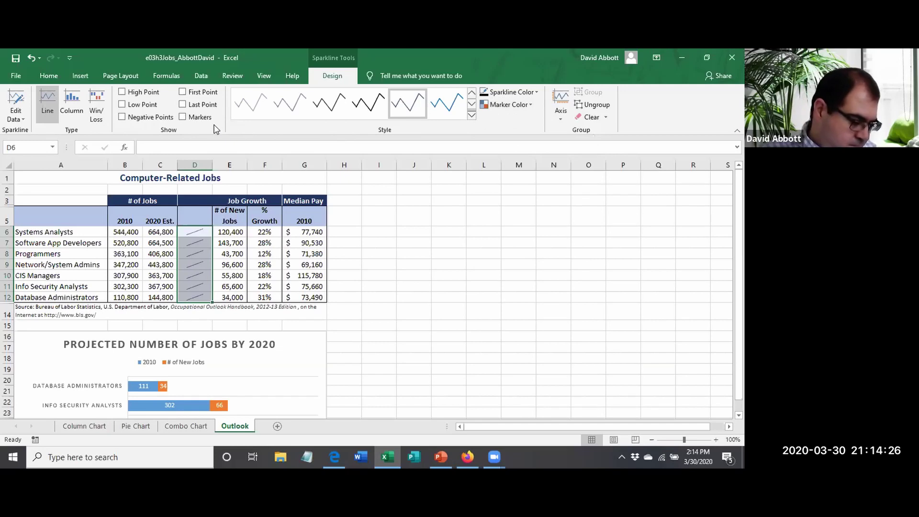
left_click(182, 117)
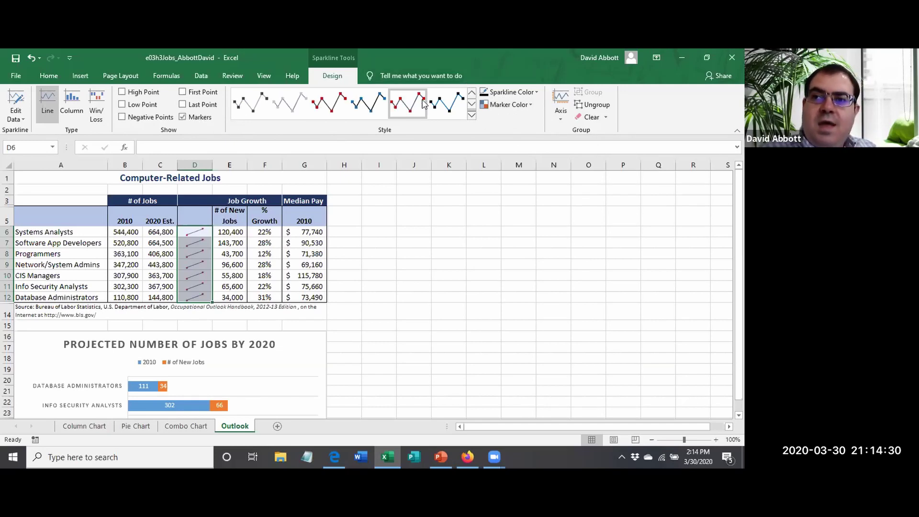
Apply the sparkline style with a blue line and black markers to D6:D12 and set the sparkline color to standard Red.
left_click(473, 116)
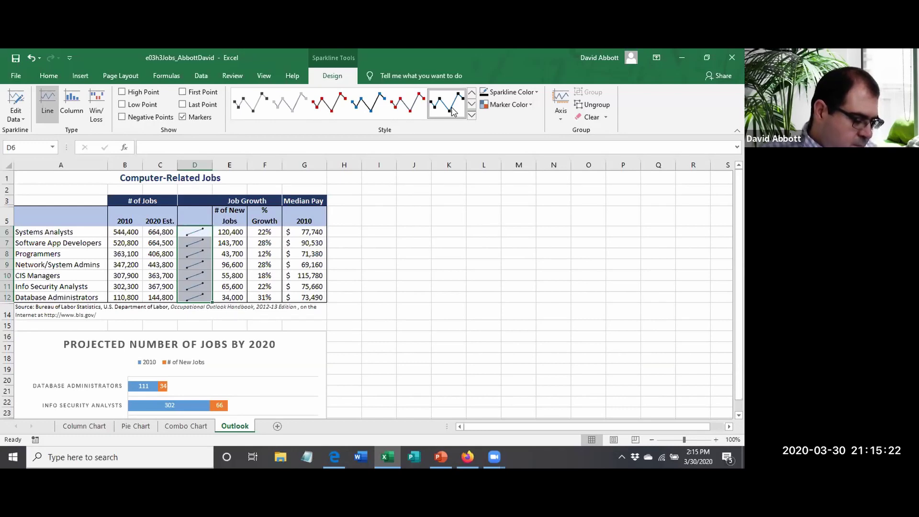
left_click(511, 92)
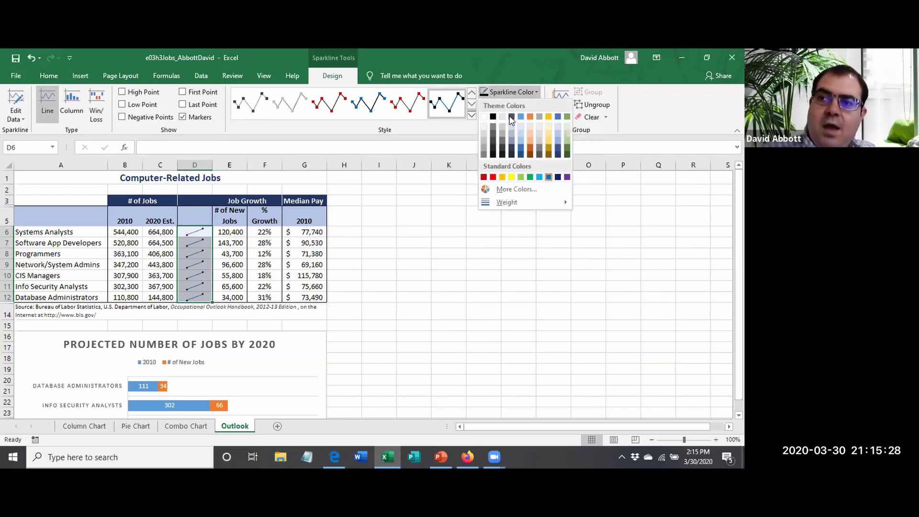
left_click(494, 177)
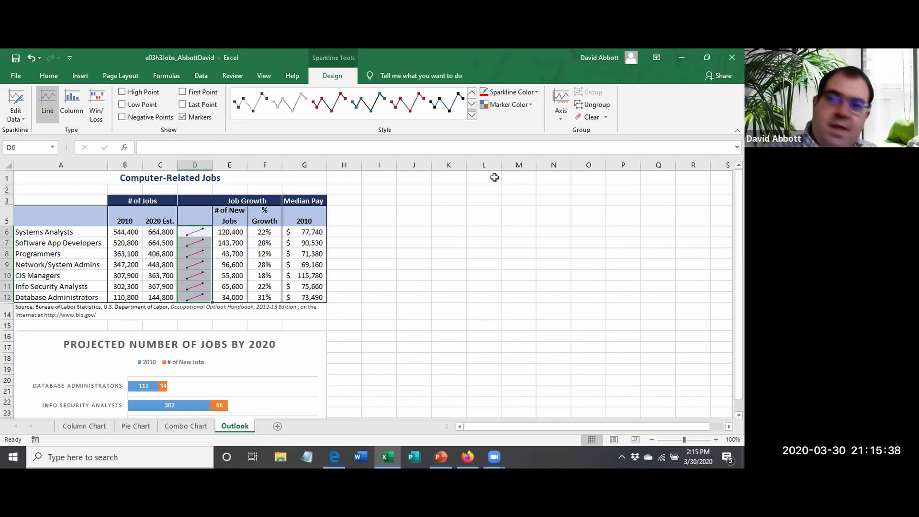
Try the same vertical axis minimum for all sparklines and return it to automatic for each sparkline.
left_click(559, 118)
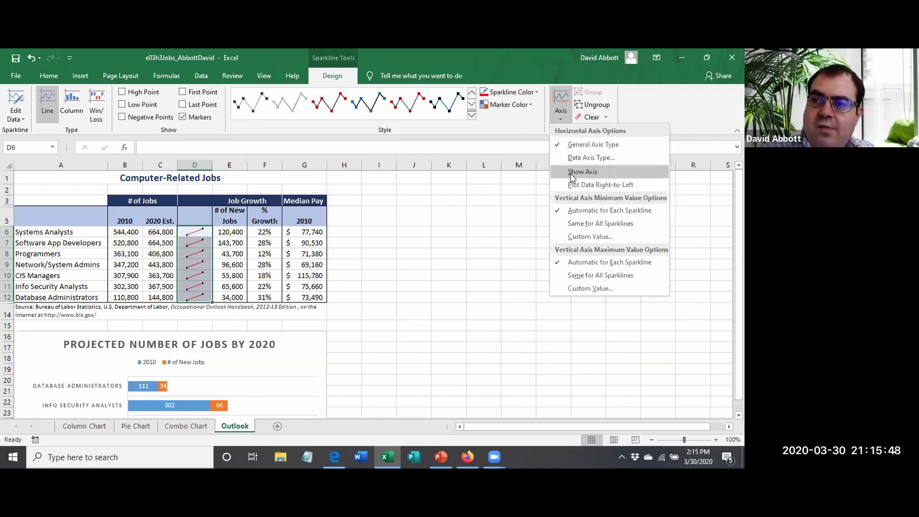
left_click(579, 224)
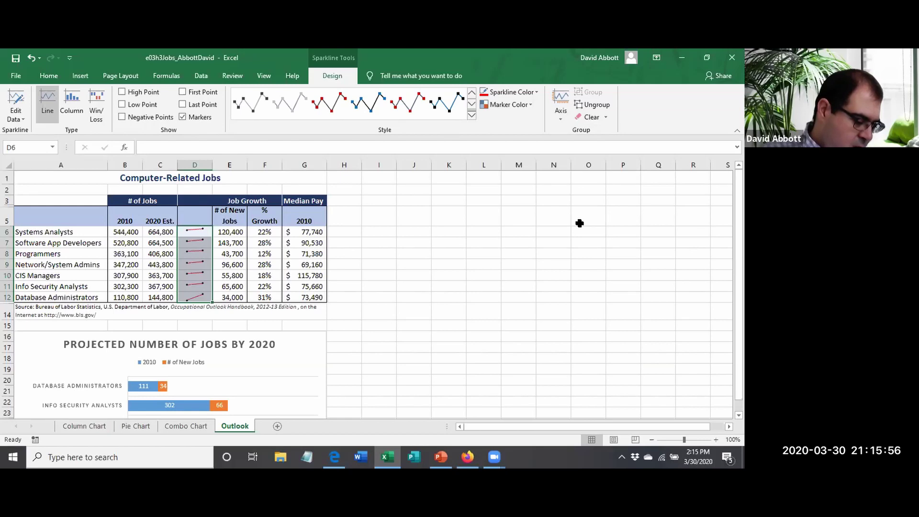
left_click(559, 118)
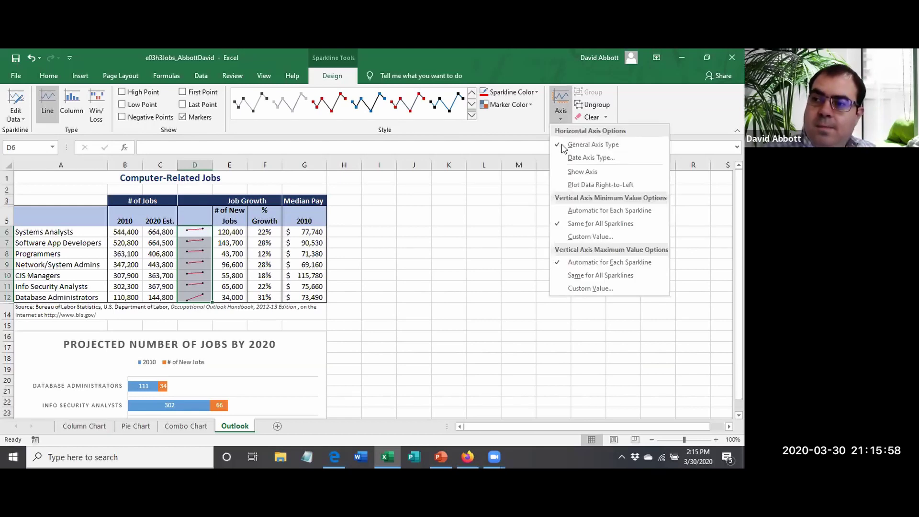
left_click(580, 210)
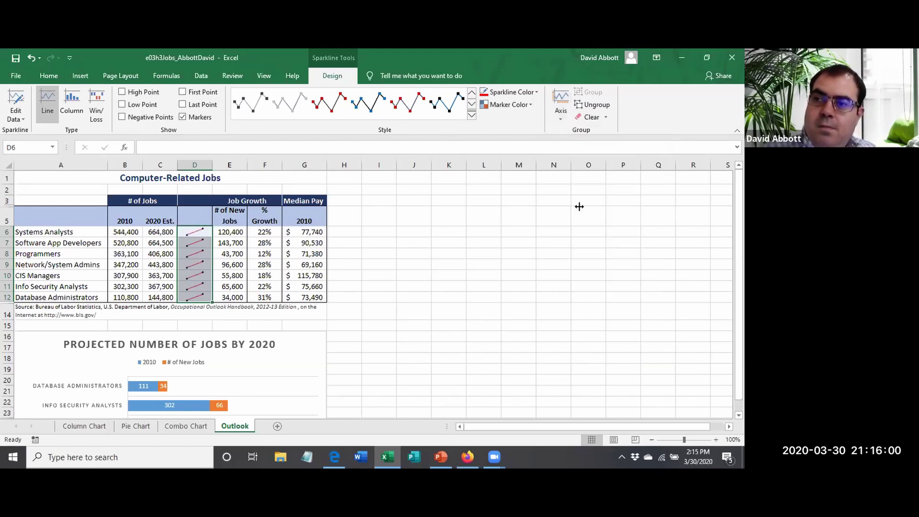
Set the vertical axis maximum and minimum to the same value for all sparklines in D6:D12, and save the workbook.
left_click(560, 115)
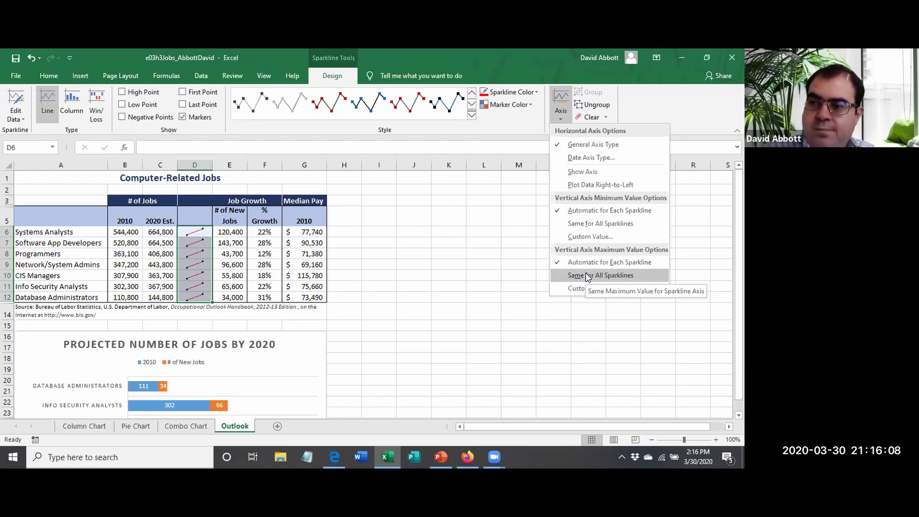
left_click(586, 274)
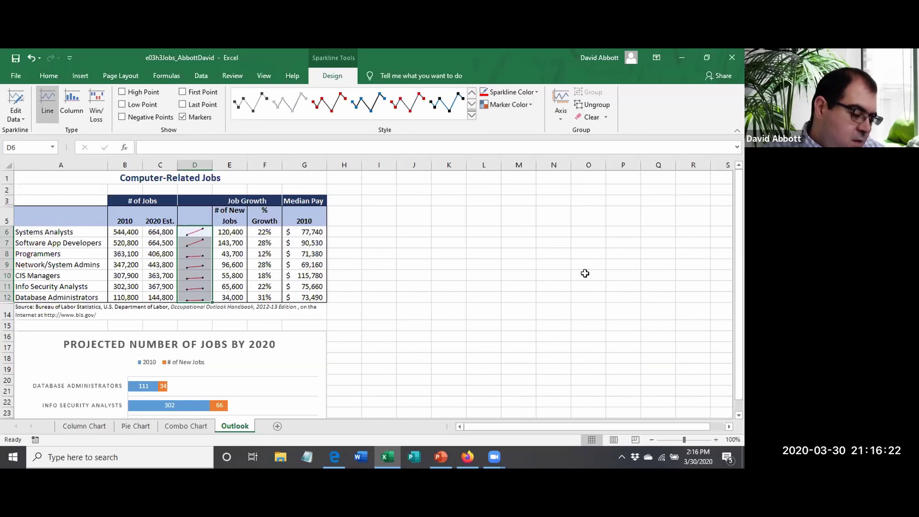
left_click(557, 125)
left_click(579, 219)
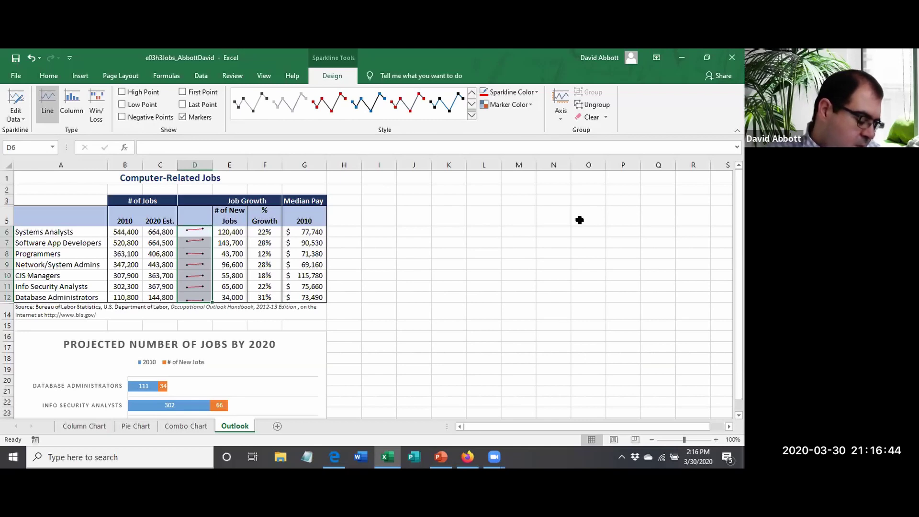
left_click(366, 241)
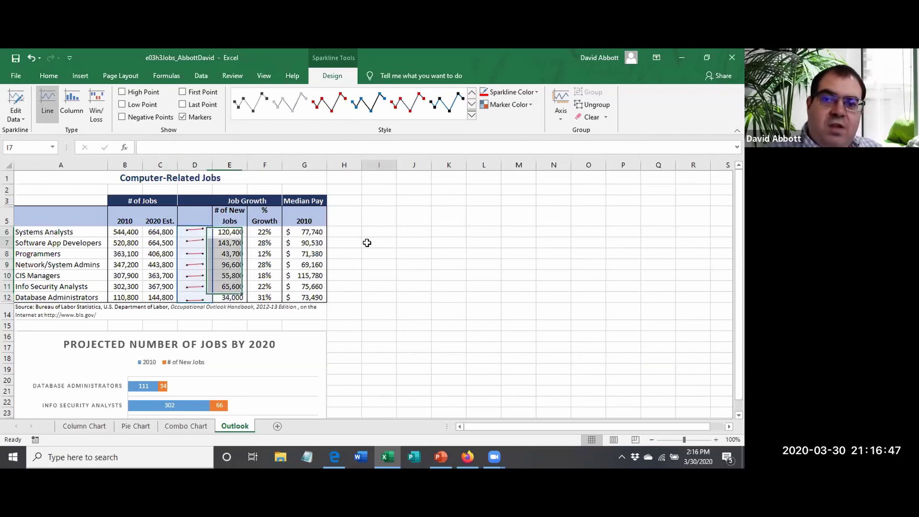
left_click(13, 62)
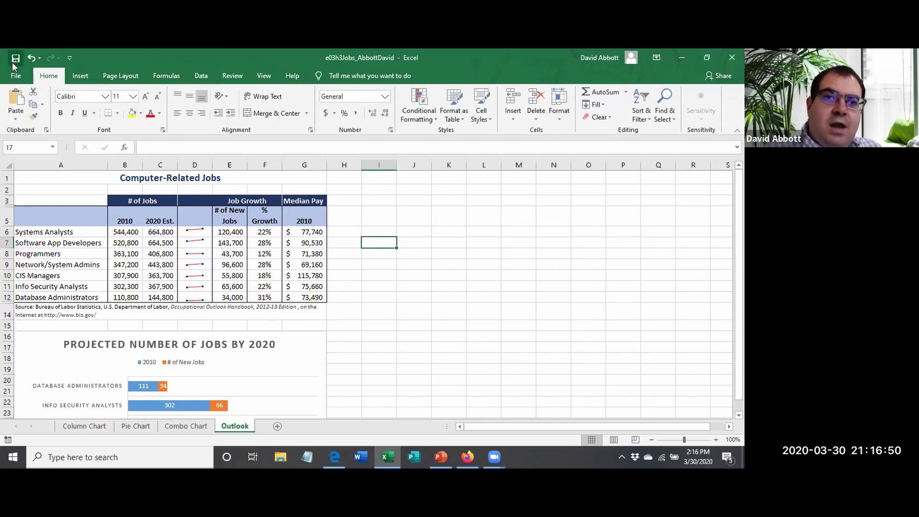